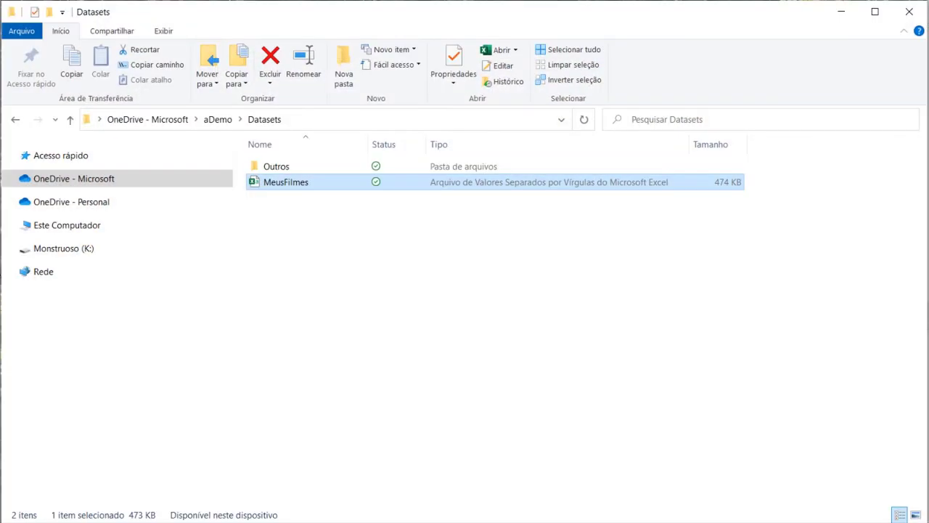
# Open MeusFilmes.csv with 'Edit with Notepad++' from its right-click menu
pyautogui.click(469, 252)
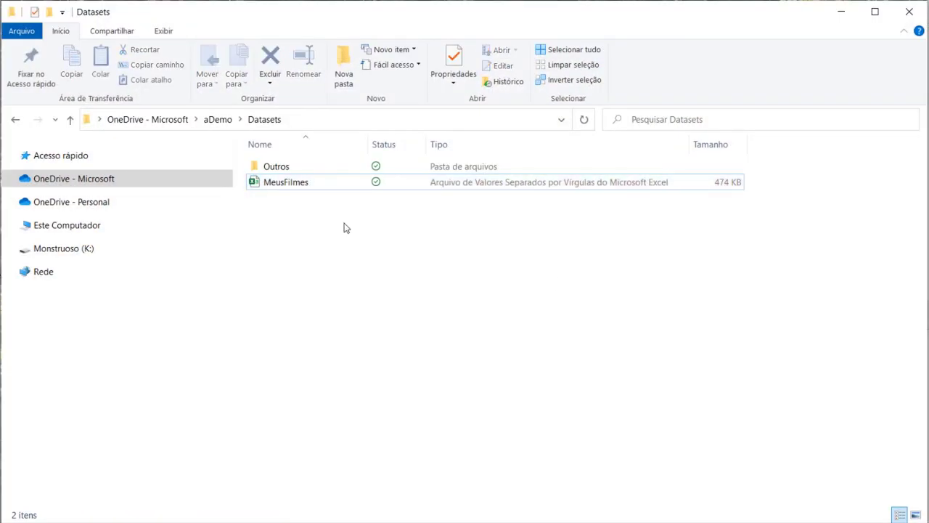
pyautogui.click(287, 184)
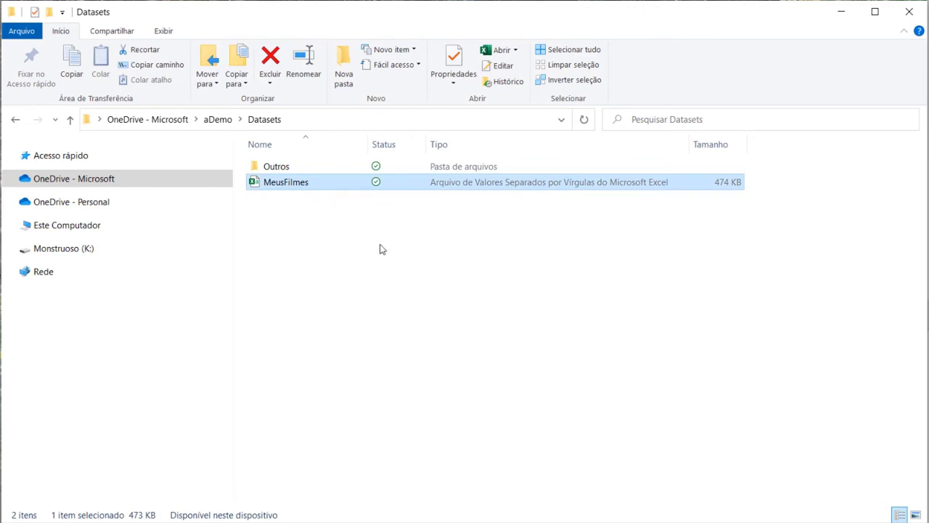
pyautogui.rightClick(305, 187)
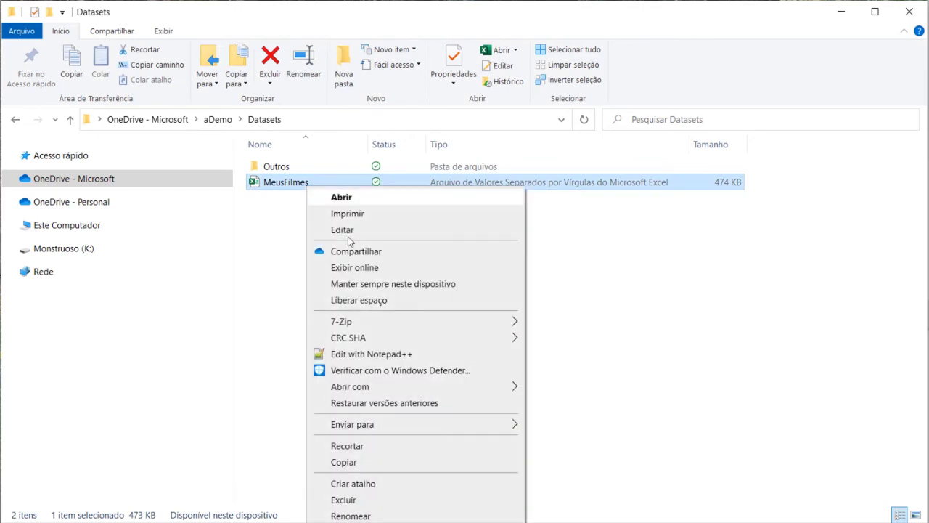
pyautogui.click(401, 356)
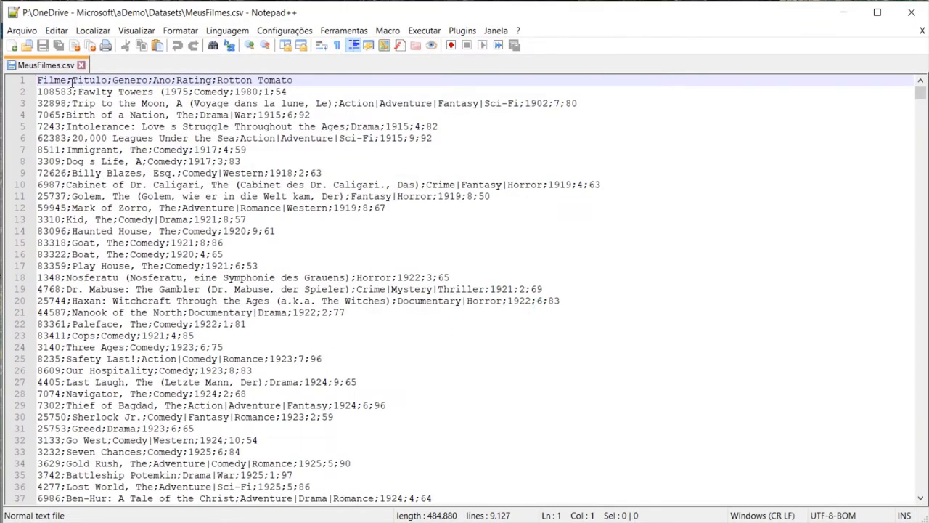
# Select the header line of column names in MeusFilmes.csv to inspect it
pyautogui.click(128, 126)
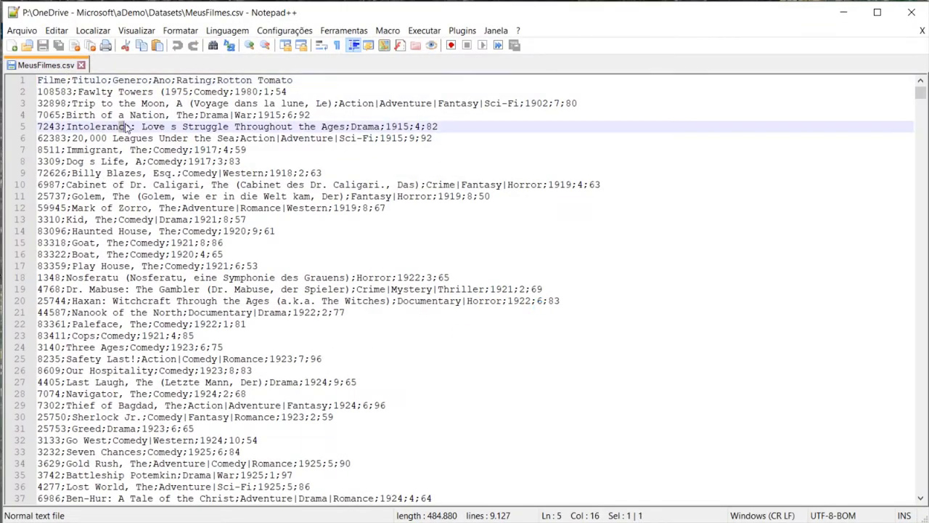
pyautogui.click(291, 80)
pyautogui.moveTo(292, 80); pyautogui.dragTo(27, 81)
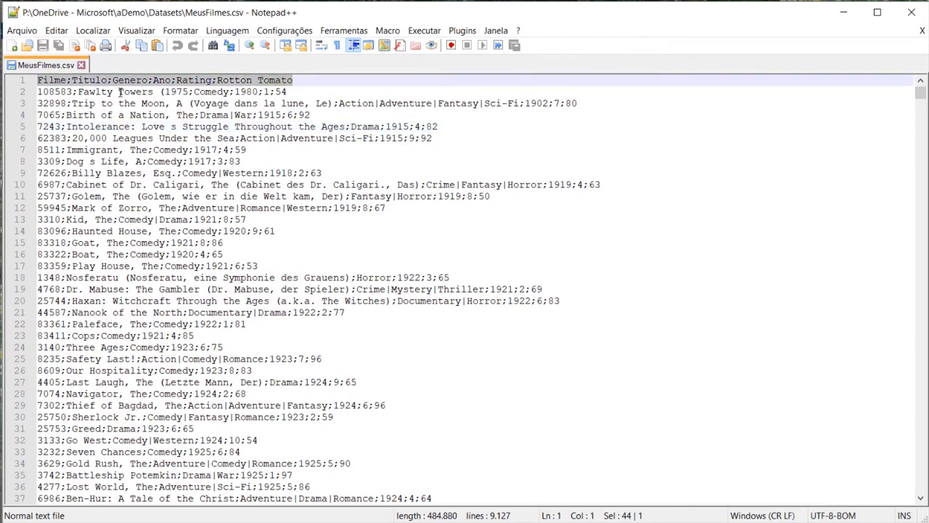
pyautogui.click(66, 91)
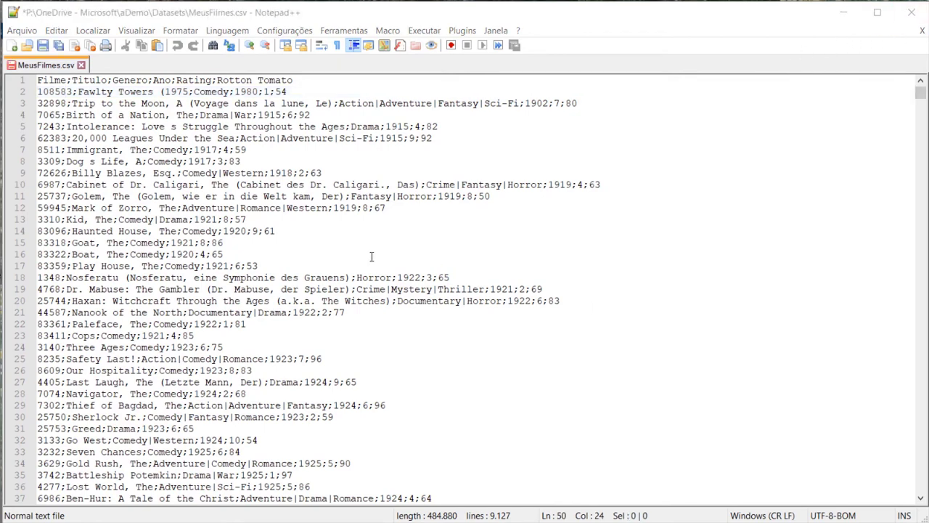
# Scroll through the film records and minimize Notepad++ to return to the Datasets folder
pyautogui.scroll(-1, 371, 256)
pyautogui.scroll(1, 371, 256)
pyautogui.scroll(-20, 356, 249)
pyautogui.scroll(-14, 339, 242)
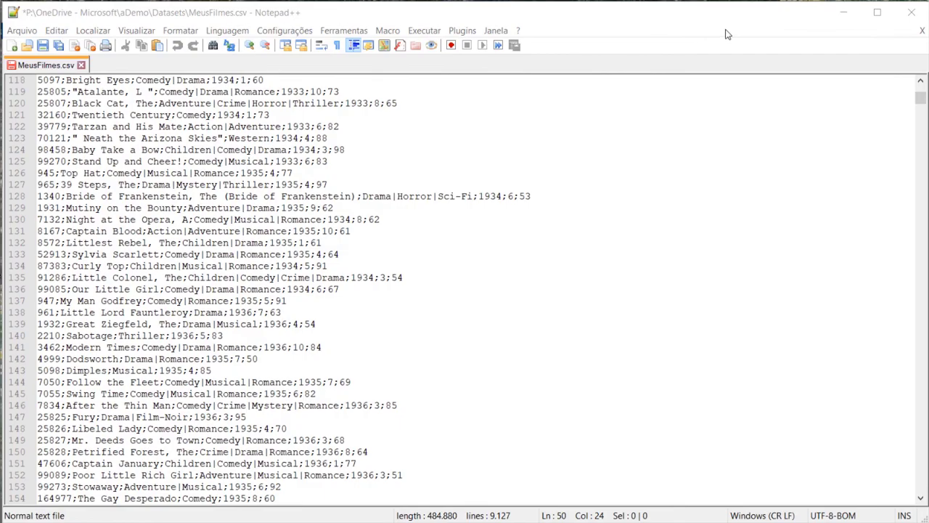
pyautogui.click(841, 16)
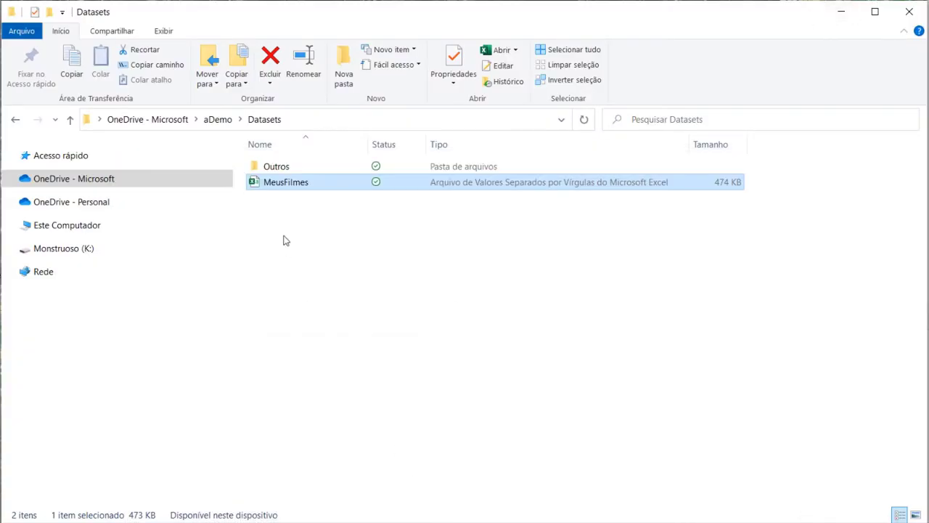
# Open MeusFilmes in Excel, enlarge the window, and widen the Titulo column B
pyautogui.doubleClick(287, 183)
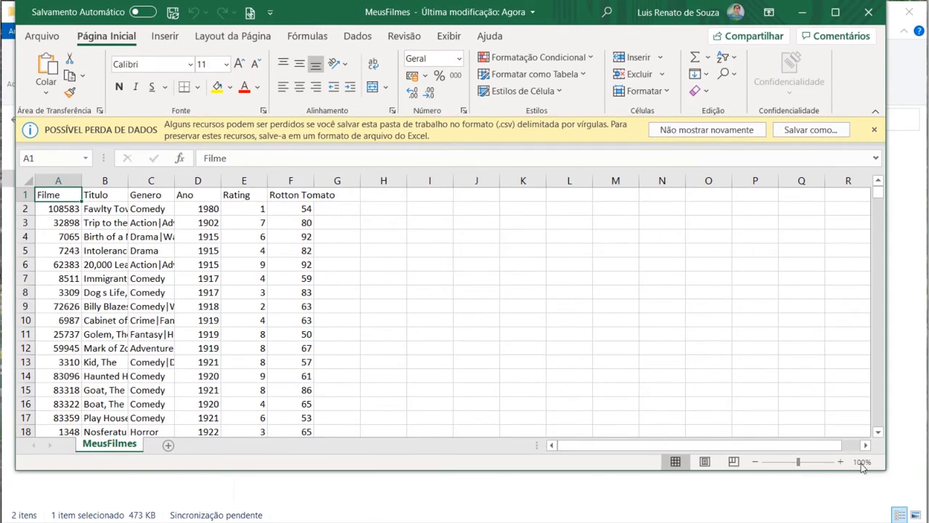
pyautogui.moveTo(894, 483); pyautogui.dragTo(928, 522)
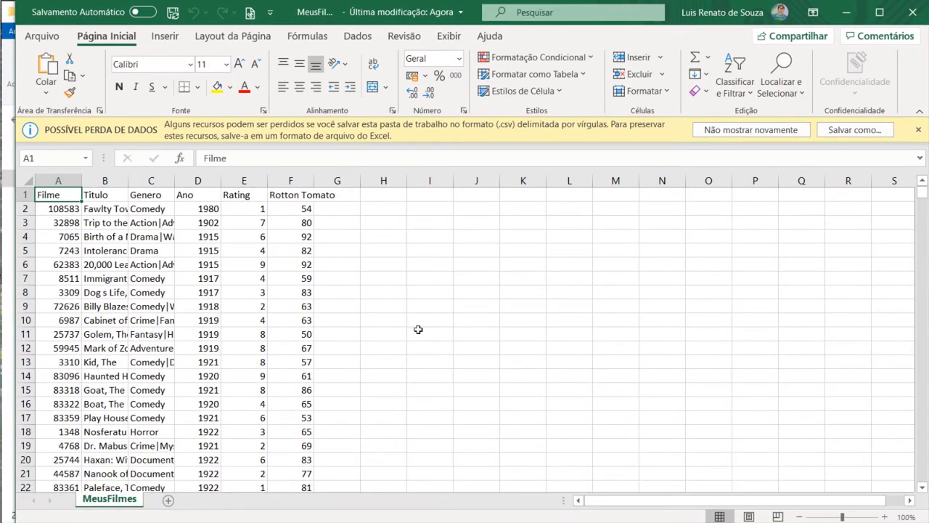
pyautogui.click(58, 180)
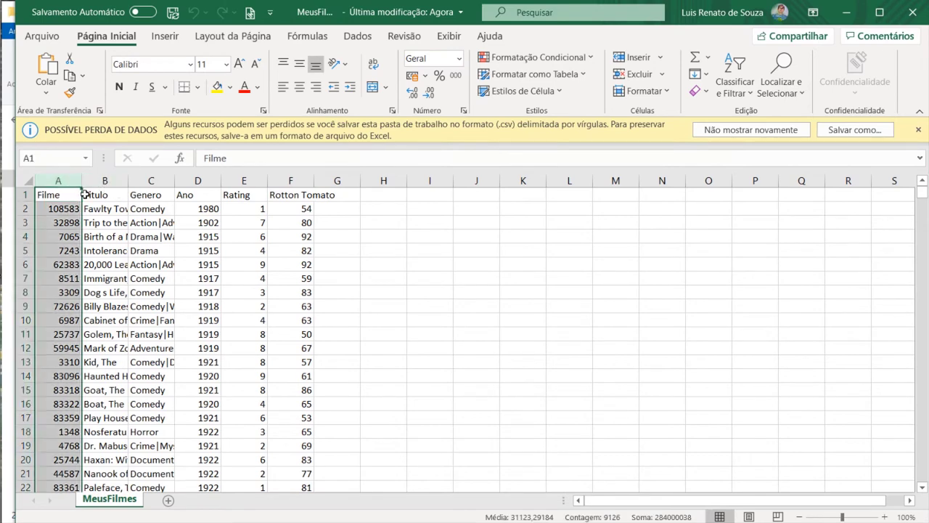
pyautogui.moveTo(128, 180); pyautogui.dragTo(225, 181)
pyautogui.click(191, 186)
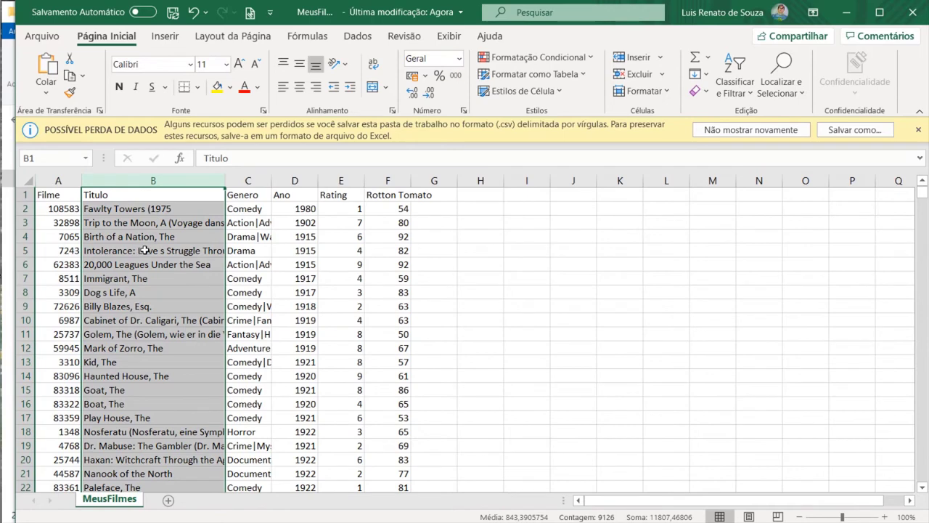
# Widen the Genero column C so full genre lists show
pyautogui.scroll(-20, 174, 279)
pyautogui.scroll(-20, 177, 284)
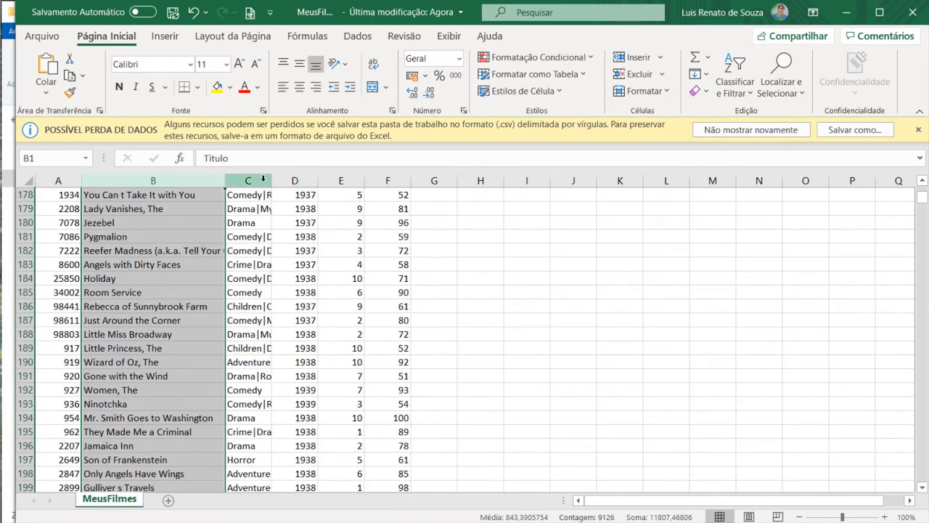
pyautogui.moveTo(271, 181); pyautogui.dragTo(314, 183)
pyautogui.scroll(20, 307, 263)
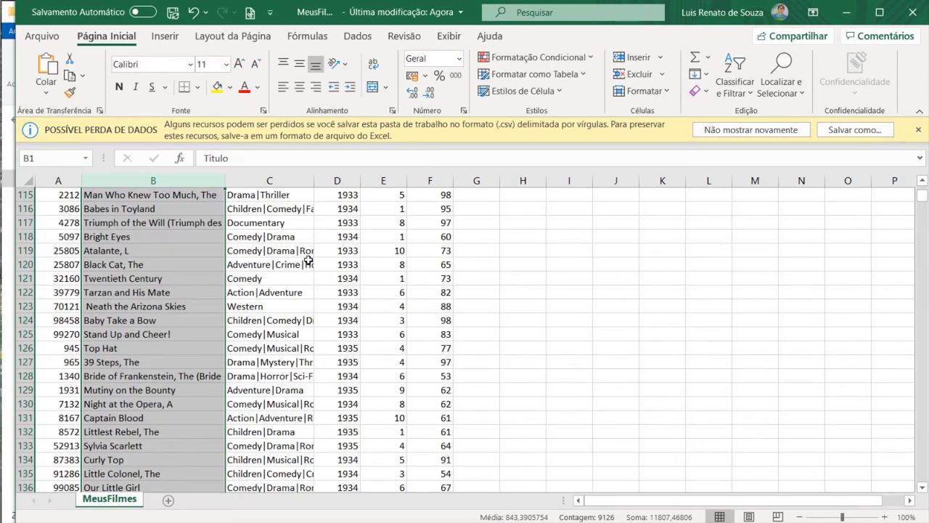
pyautogui.click(263, 181)
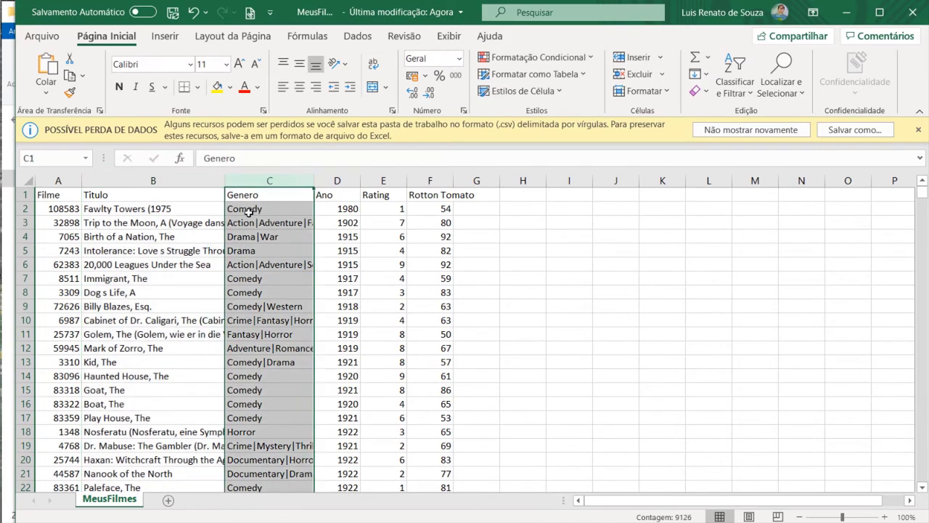
pyautogui.moveTo(314, 180); pyautogui.dragTo(367, 181)
pyautogui.click(260, 232)
pyautogui.press('Up')
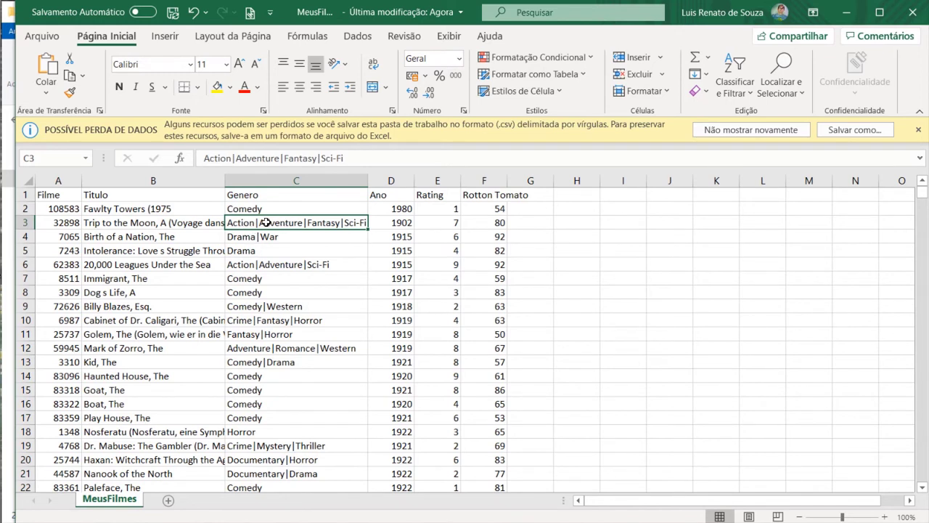
# Check the Ano and Rating columns and widen column F to fit Rotton Tomato
pyautogui.click(393, 180)
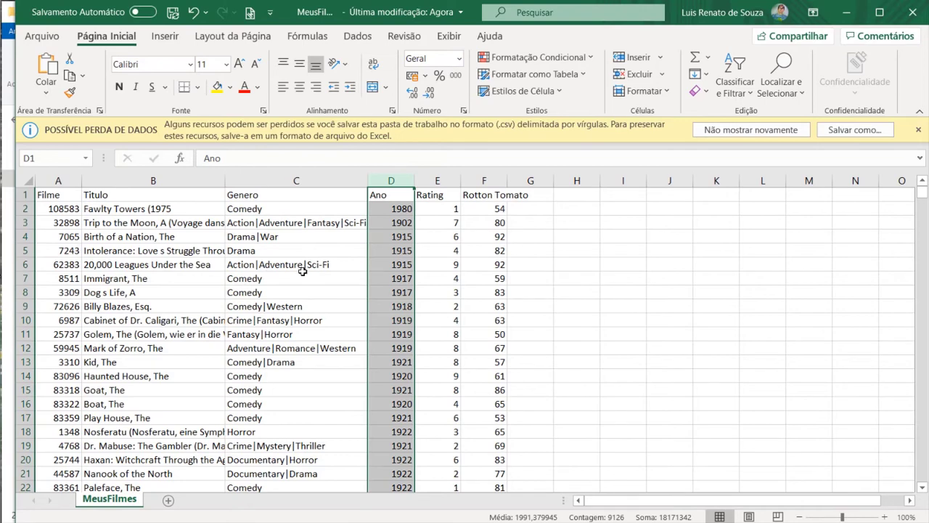
pyautogui.click(263, 264)
pyautogui.scroll(-9, 318, 318)
pyautogui.scroll(-11, 318, 318)
pyautogui.scroll(20, 318, 318)
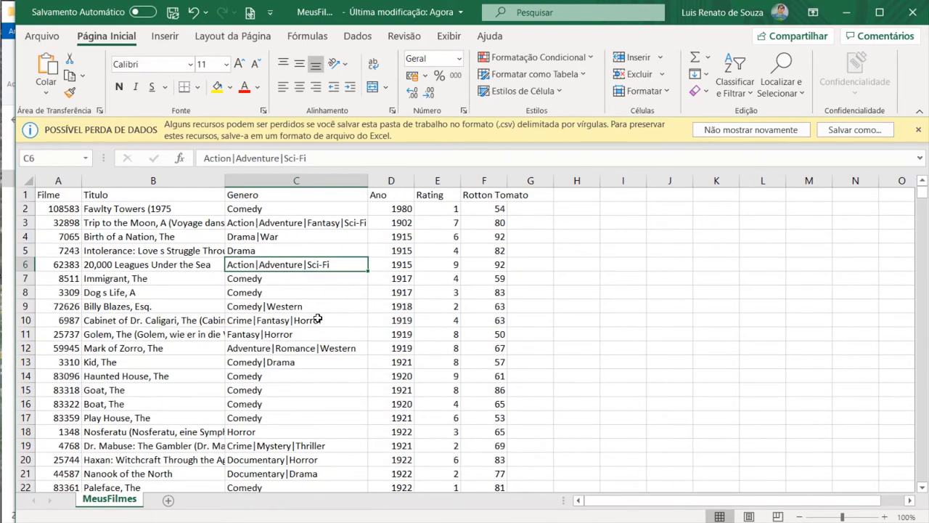
pyautogui.click(391, 180)
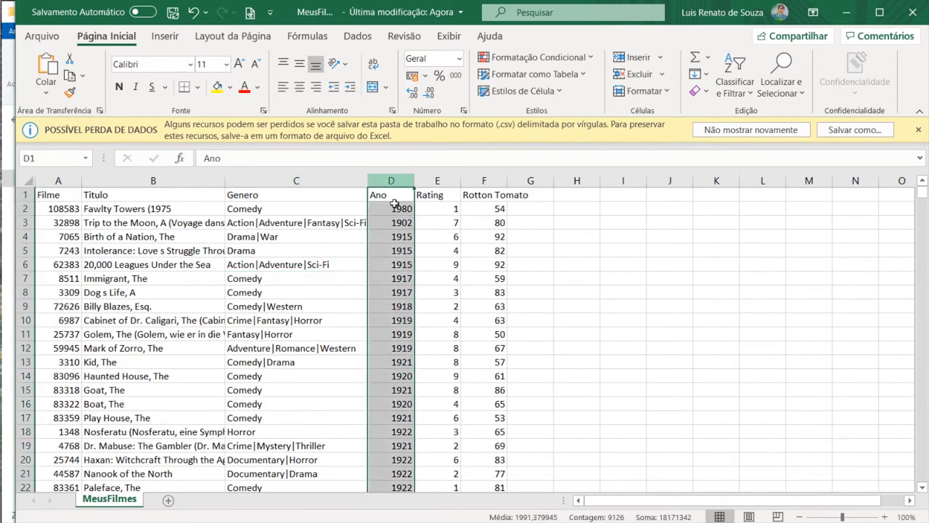
pyautogui.click(439, 181)
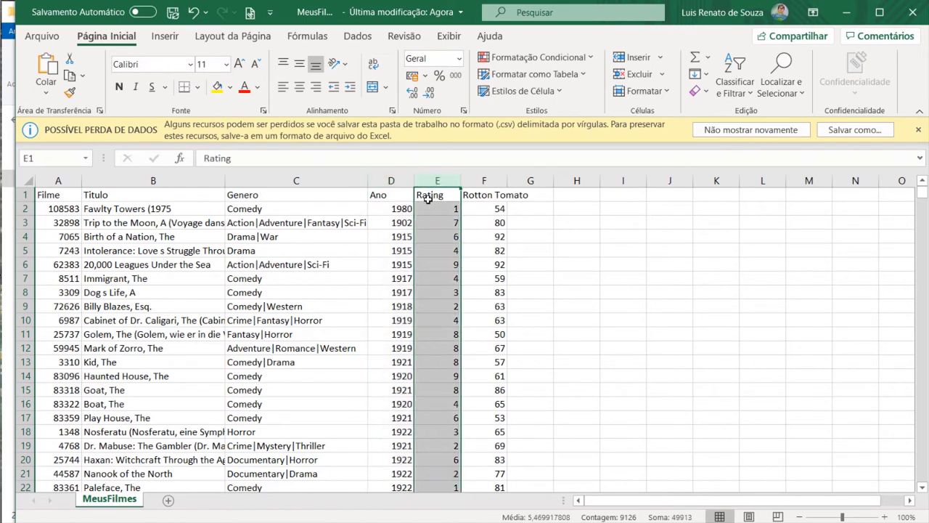
pyautogui.moveTo(513, 180); pyautogui.dragTo(553, 180)
# Scroll to the bottom of the sheet and select the last film row, 9126
pyautogui.click(490, 194)
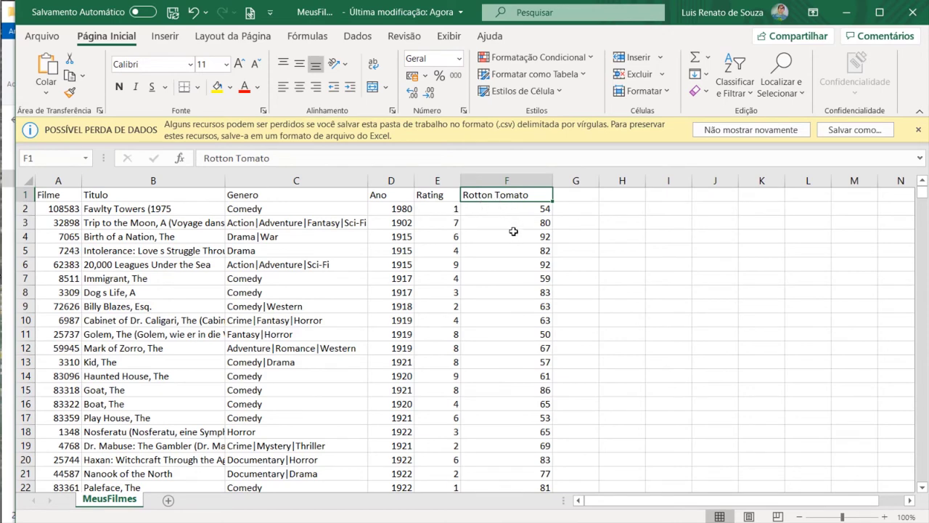
pyautogui.scroll(-2, 116, 245)
pyautogui.moveTo(922, 196); pyautogui.dragTo(923, 479)
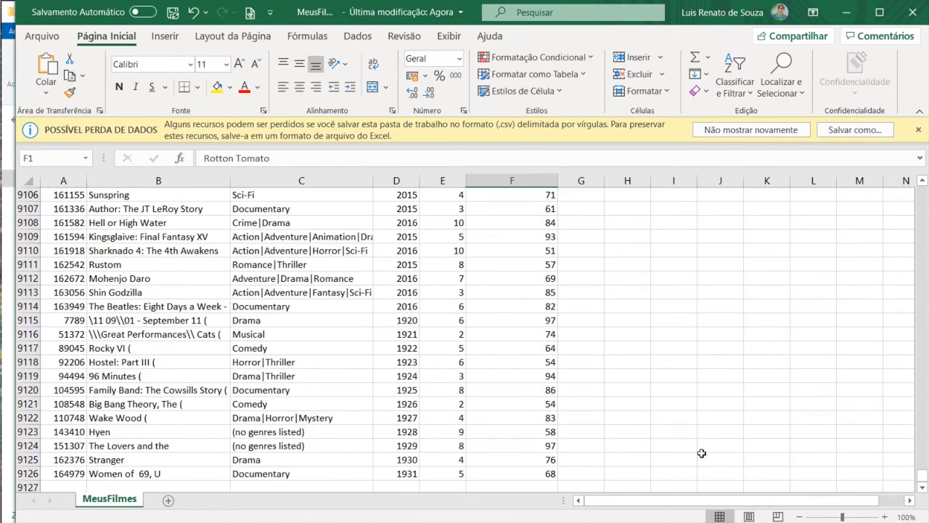
pyautogui.click(27, 474)
pyautogui.scroll(20, 266, 369)
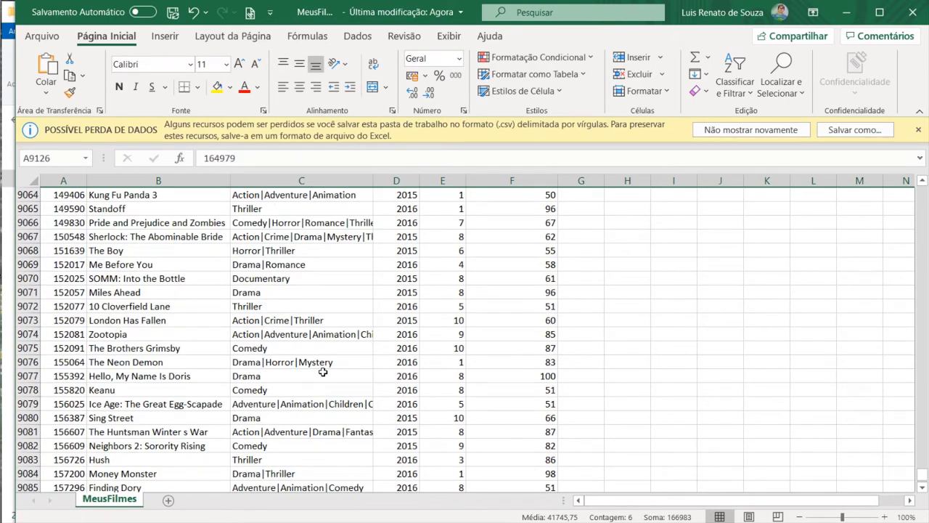
pyautogui.scroll(20, 323, 373)
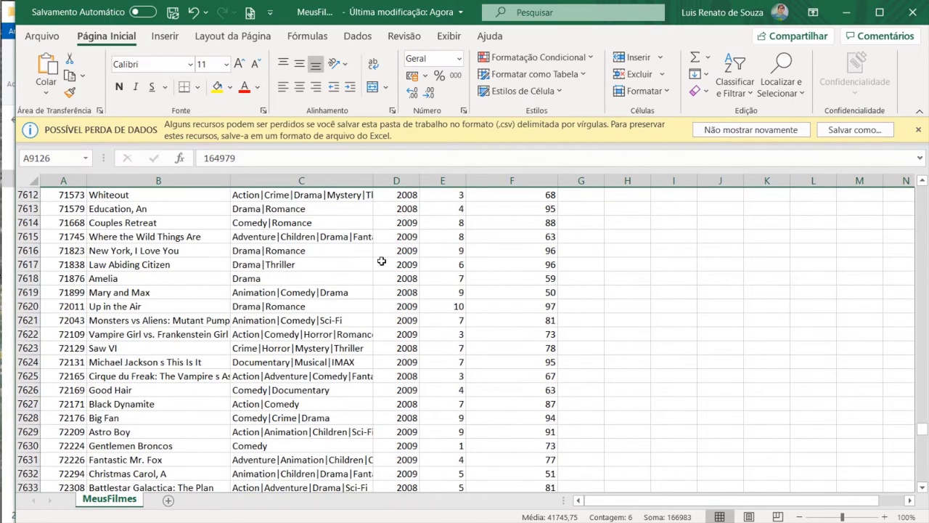
pyautogui.scroll(-19, 381, 261)
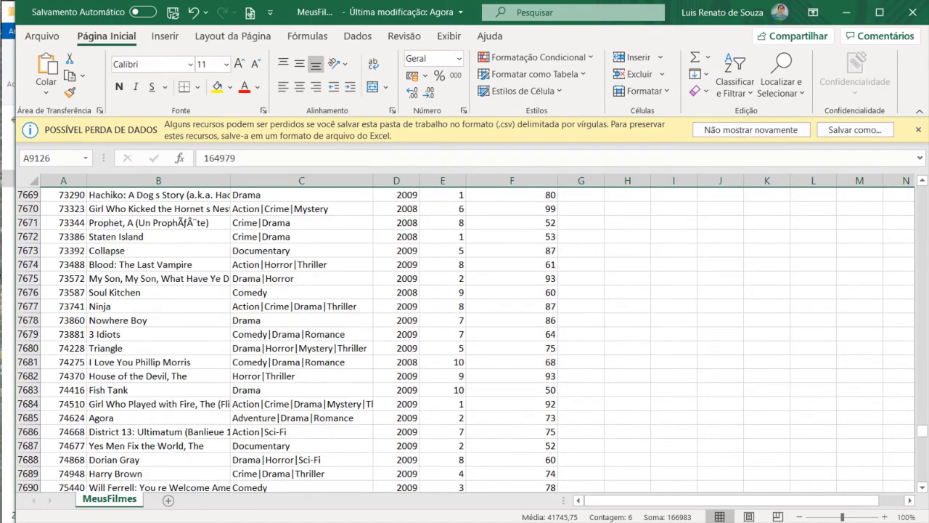
# Dismiss the Possível perda de dados warning and return to the top of the sheet
pyautogui.click(917, 130)
pyautogui.scroll(20, 618, 283)
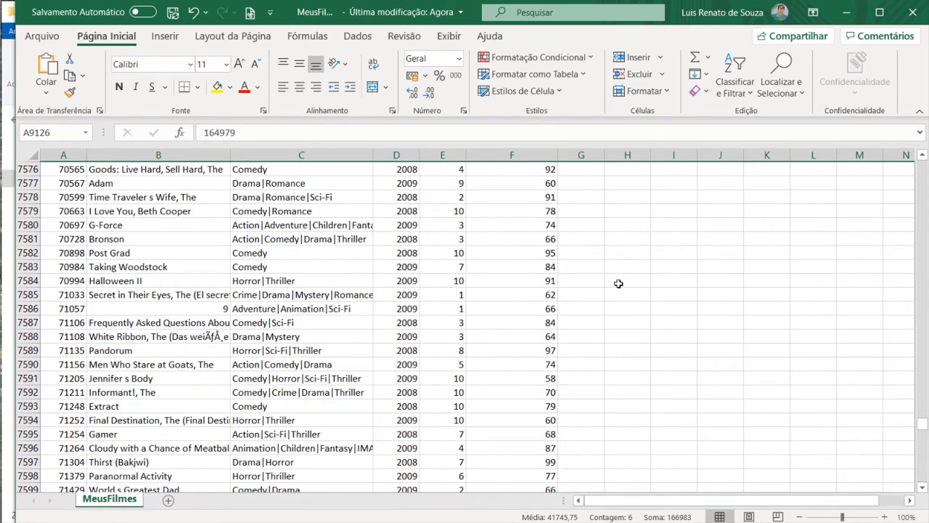
pyautogui.moveTo(922, 419); pyautogui.dragTo(922, 158)
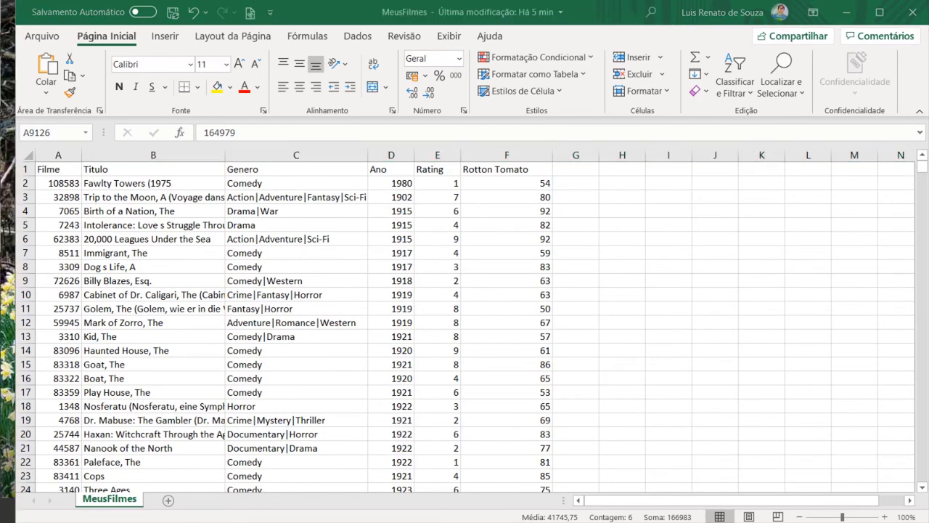
pyautogui.click(492, 168)
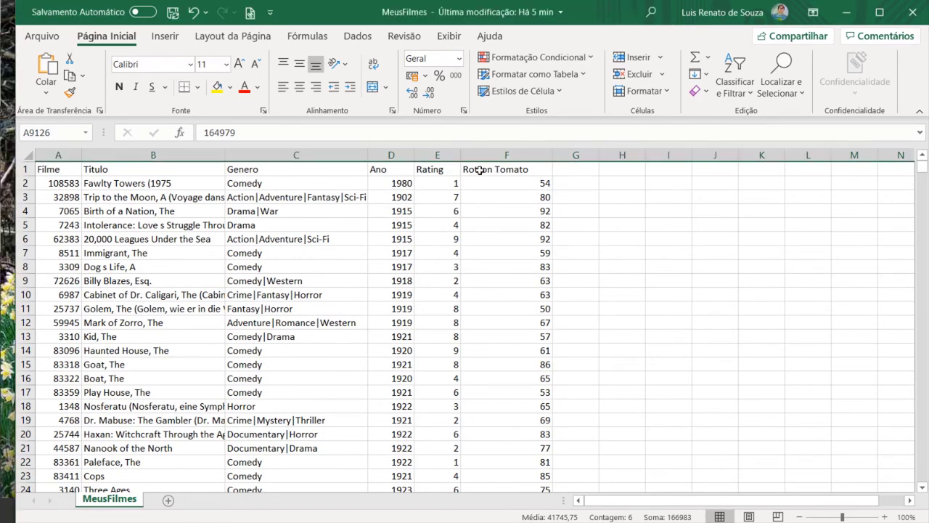
pyautogui.click(479, 170)
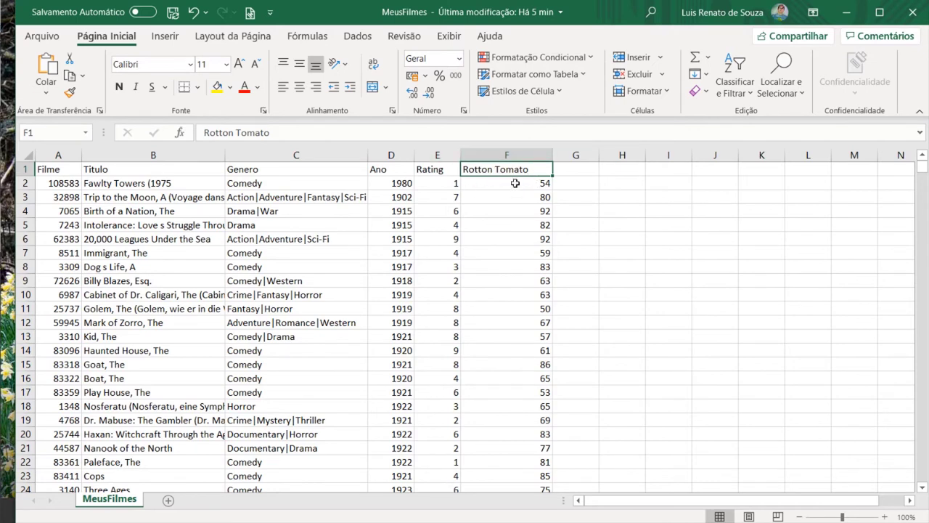
# Minimize Excel and reach the Azure portal by searching 'azure' in Edge
pyautogui.click(845, 13)
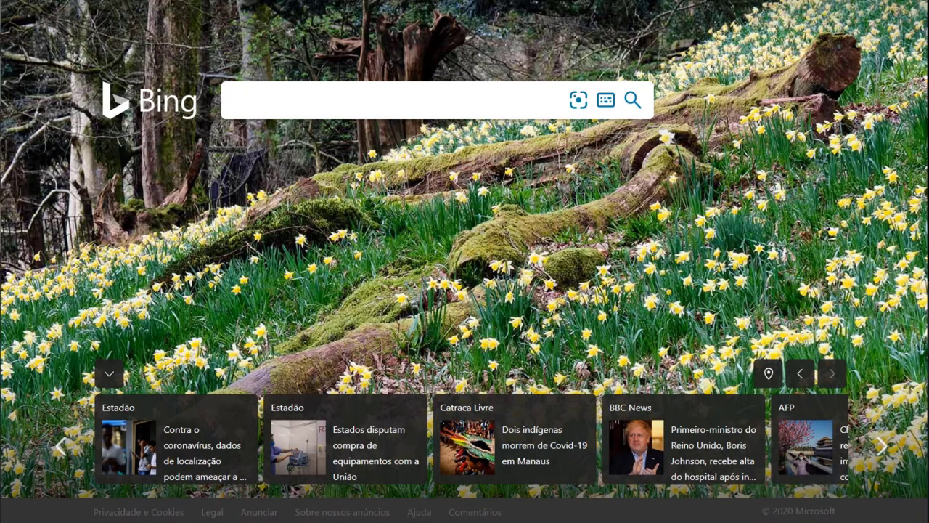
pyautogui.hotkey('ctrl', 'l')
pyautogui.write('azure')
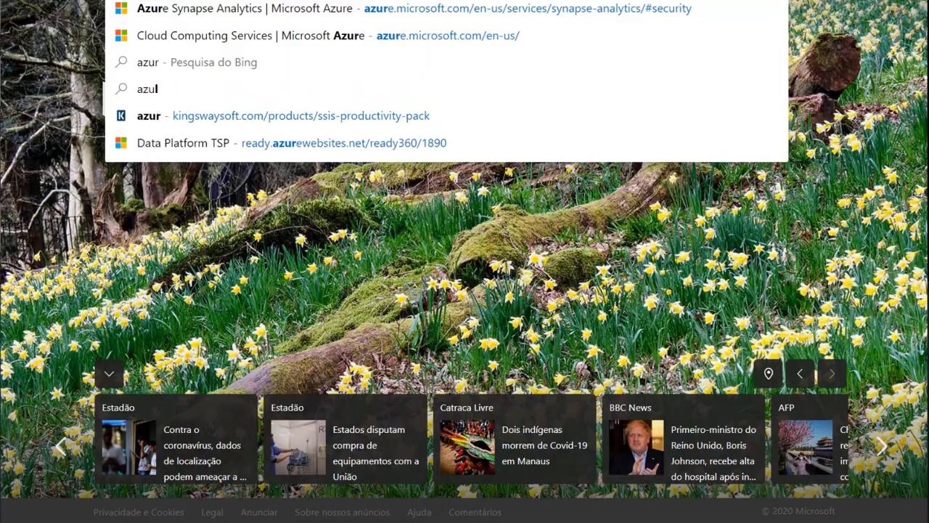
pyautogui.press('Return')
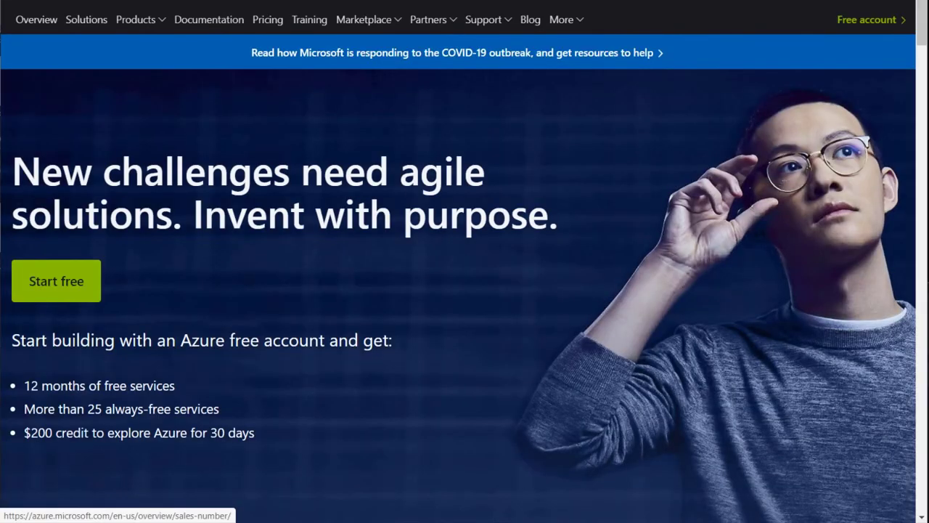
pyautogui.click(837, 1)
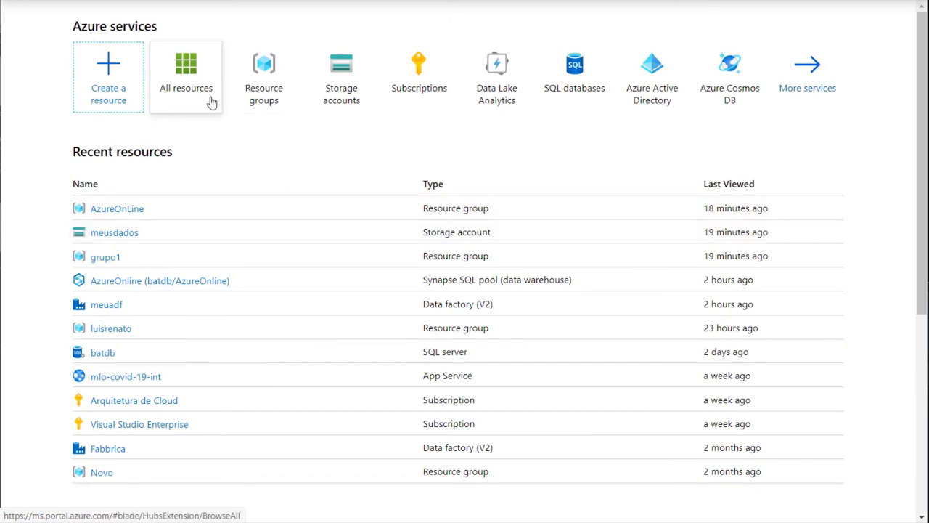
# Open the AzureOnLine resource group from Resource groups, then start a new browser tab
pyautogui.click(254, 79)
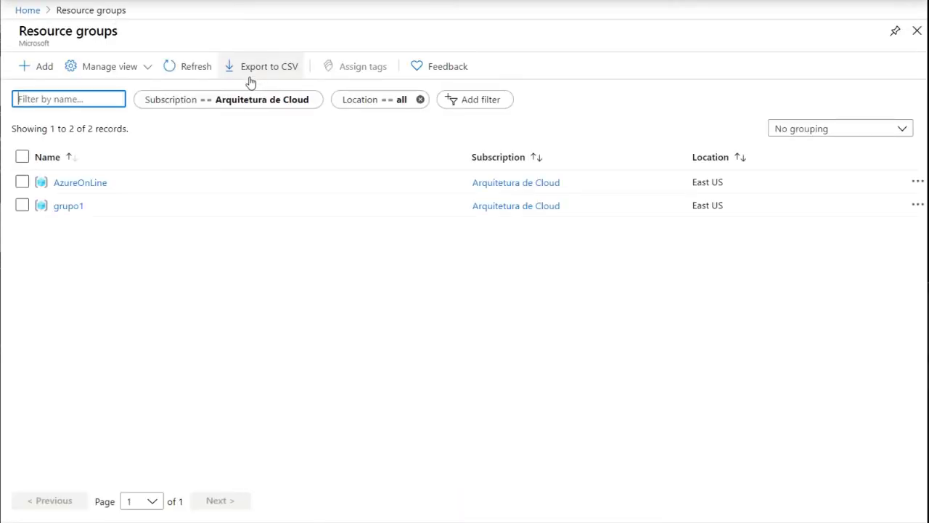
pyautogui.click(96, 178)
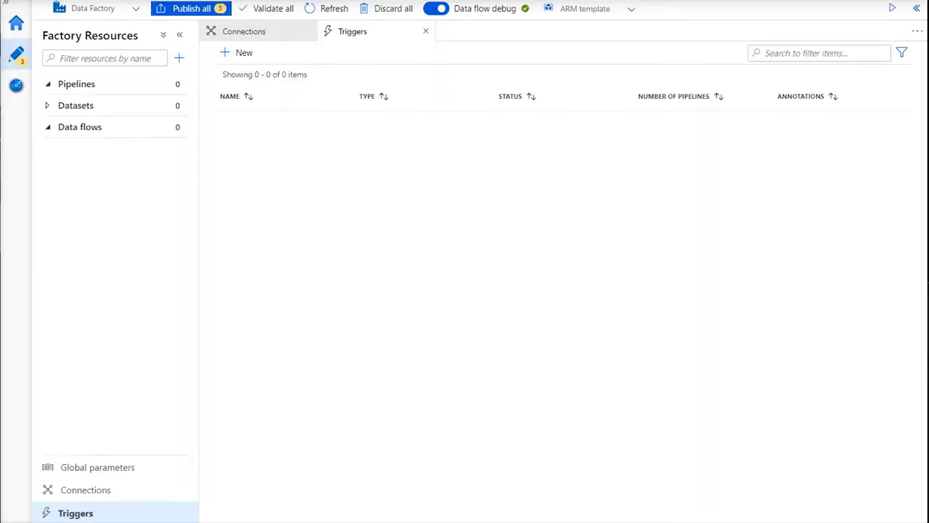
pyautogui.hotkey('ctrl', 't')
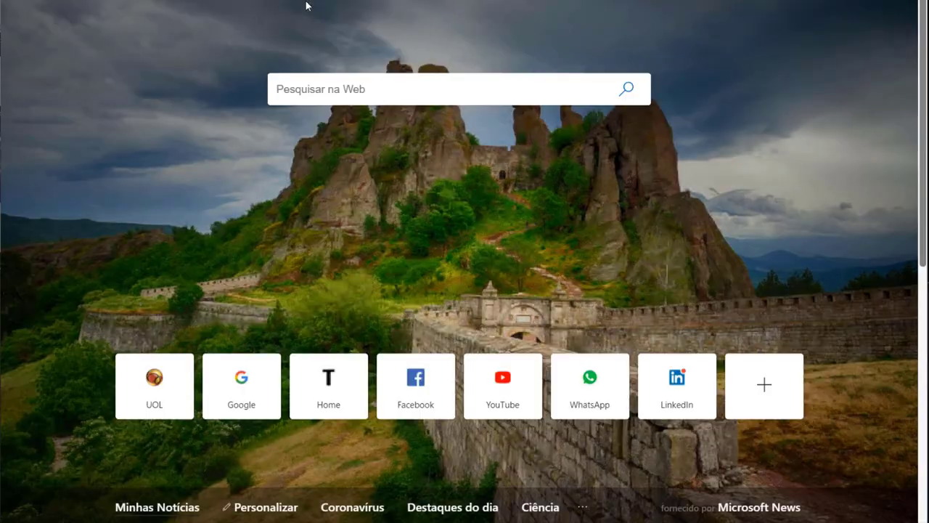
# Search 'azure' in the new tab and go to the Azure portal's All resources list
pyautogui.write('azure')
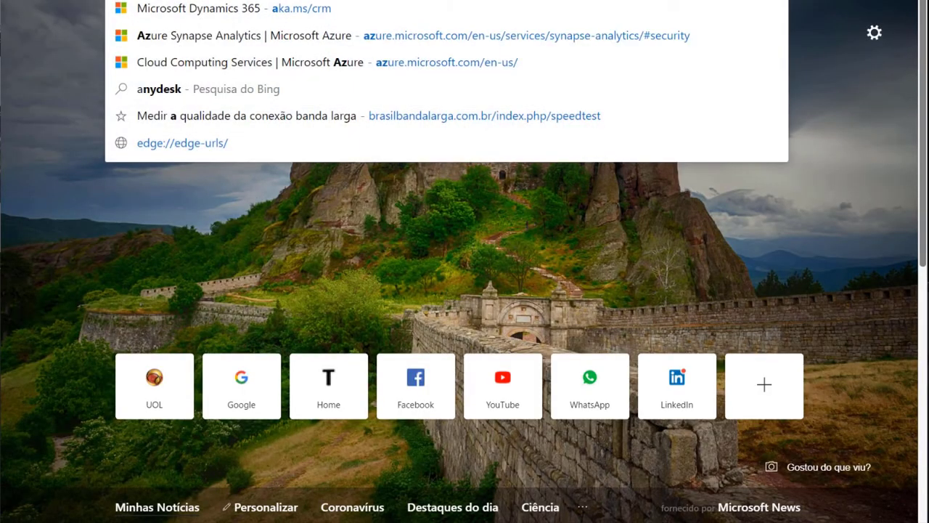
pyautogui.press('Return')
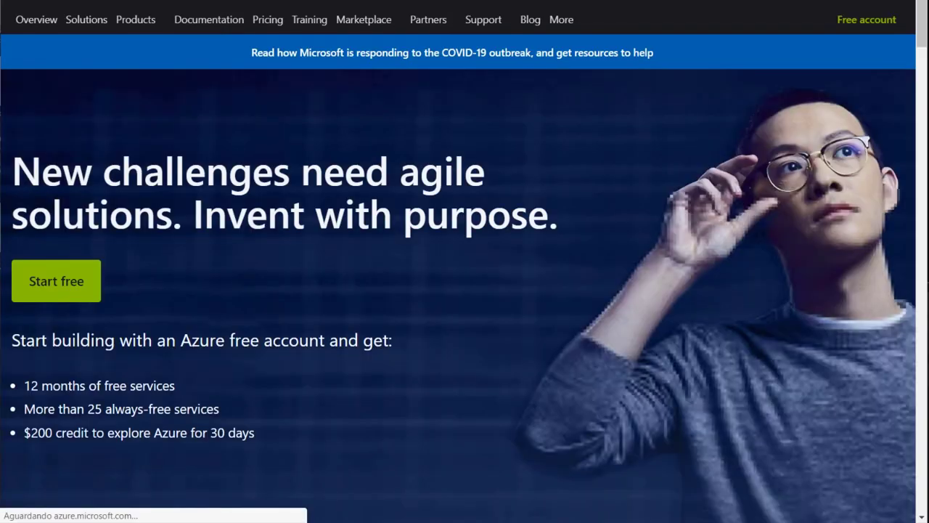
pyautogui.click(808, 18)
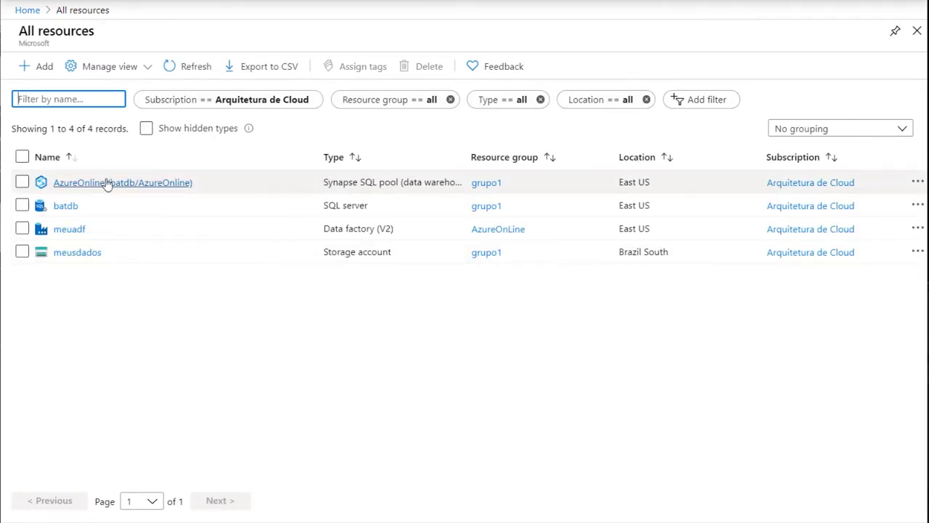
pyautogui.click(76, 253)
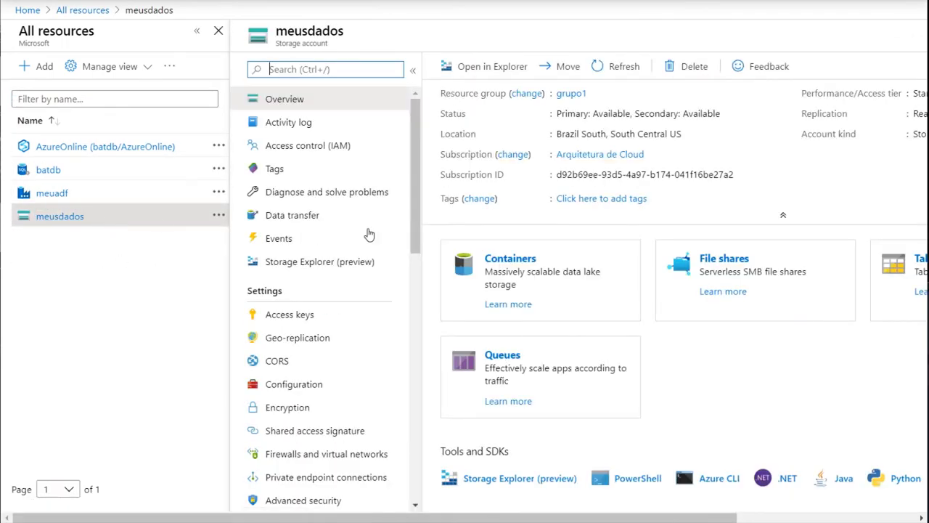
pyautogui.click(506, 259)
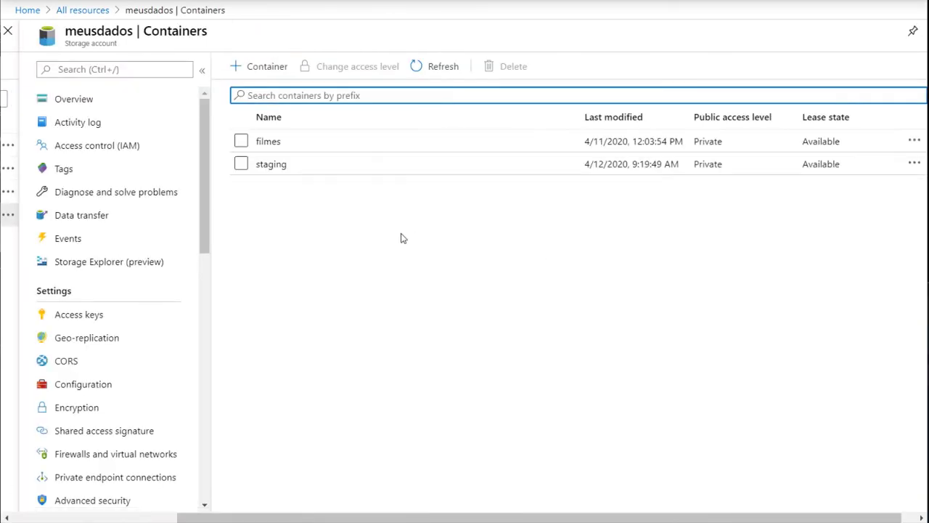
pyautogui.click(270, 142)
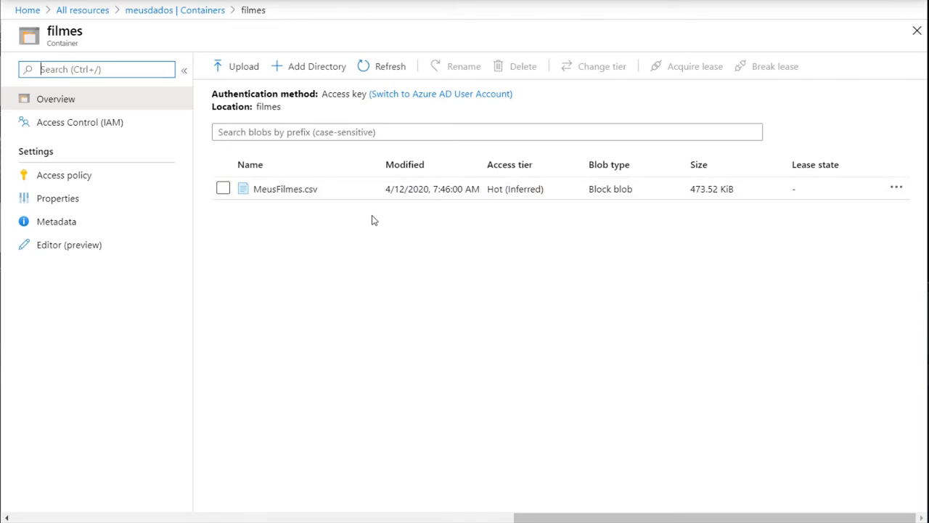
pyautogui.click(82, 12)
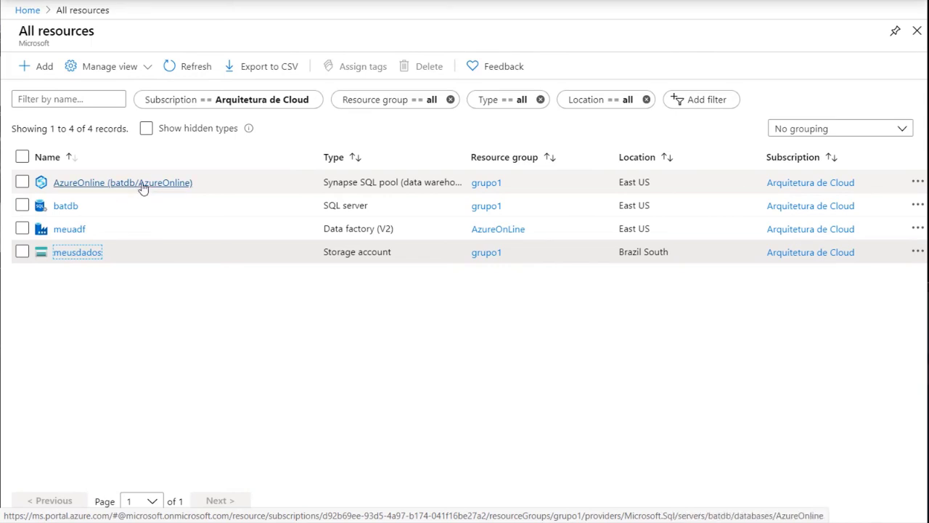
# Open the meuadf data factory and launch its Author & Monitor workspace
pyautogui.click(170, 306)
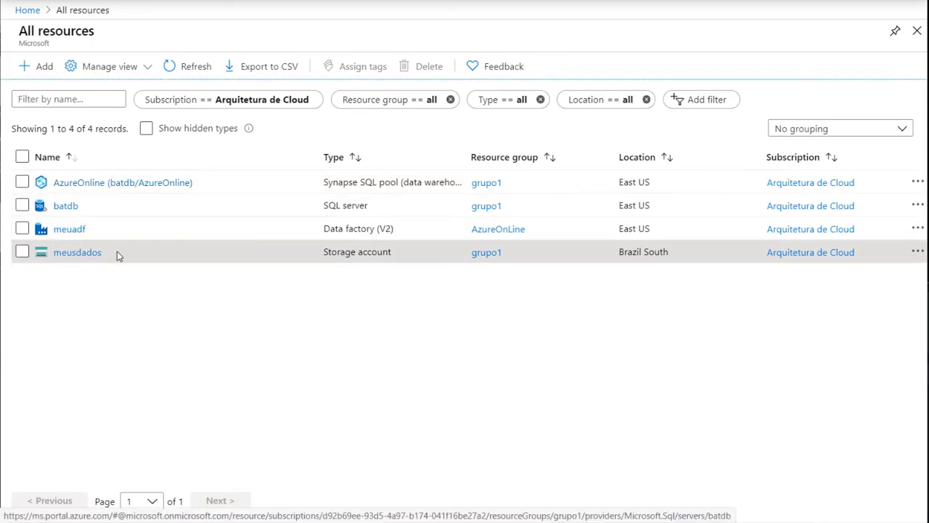
pyautogui.click(69, 230)
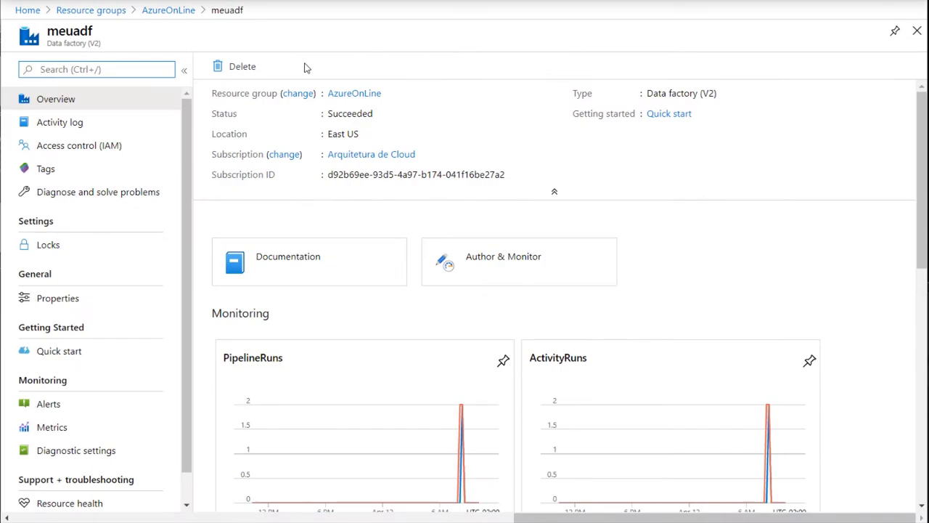
pyautogui.click(508, 266)
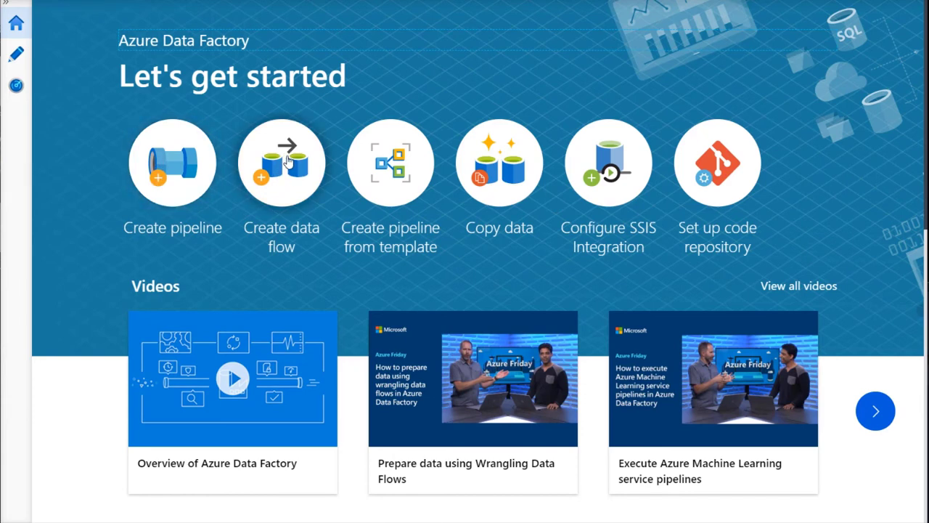
pyautogui.click(403, 189)
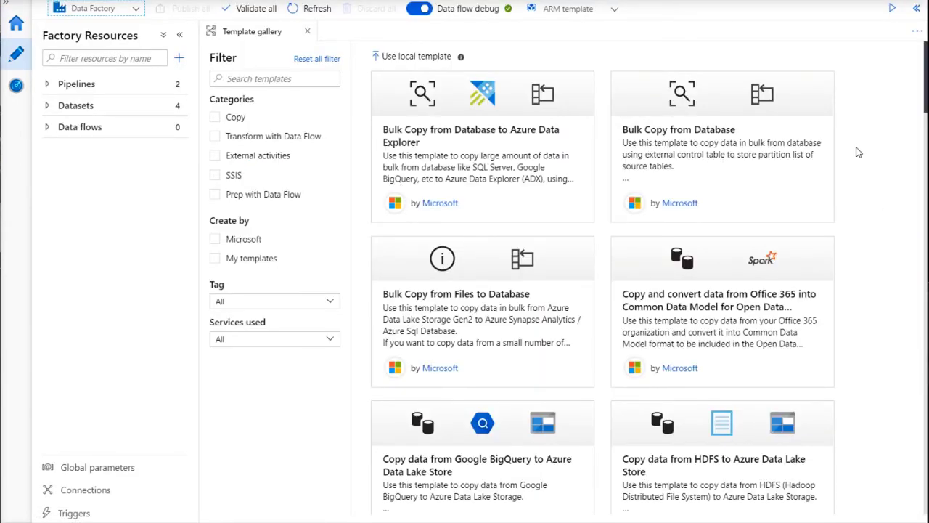
pyautogui.scroll(-10, 858, 152)
pyautogui.scroll(-2, 858, 152)
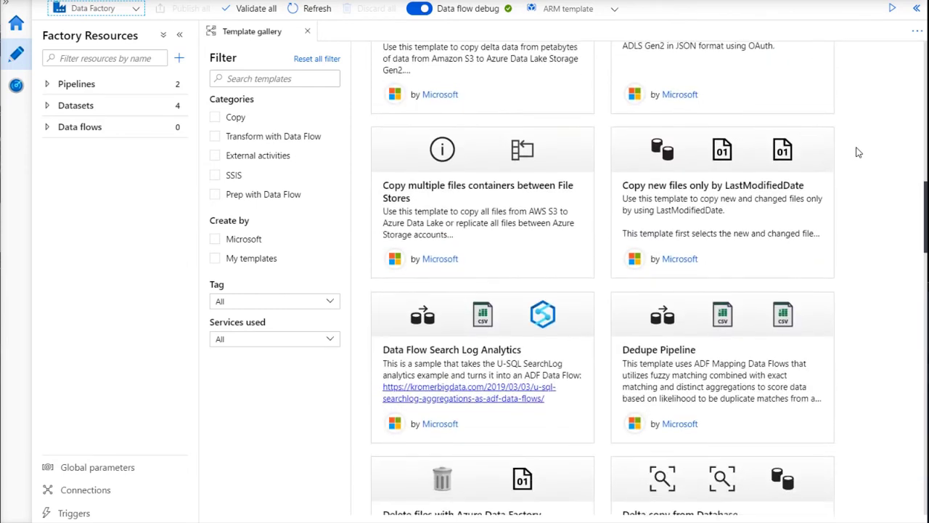
pyautogui.scroll(10, 858, 152)
pyautogui.scroll(1, 859, 152)
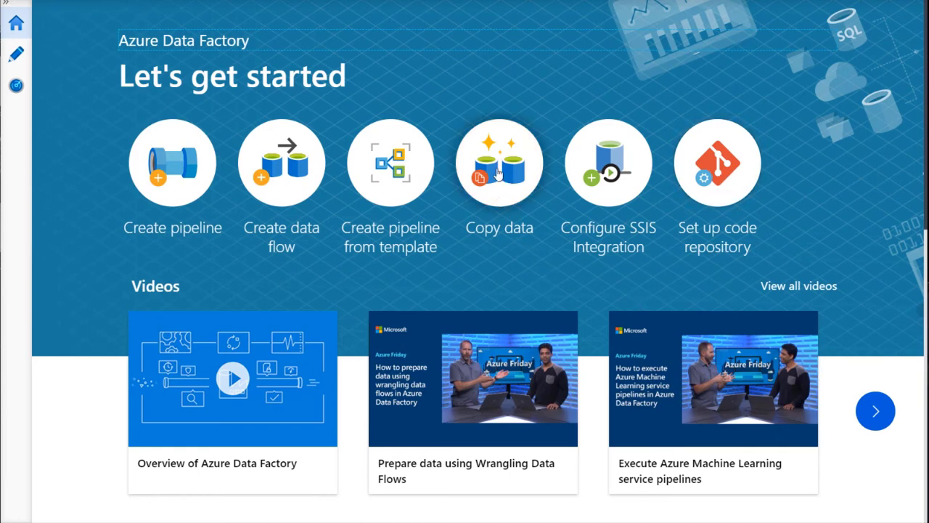
# Start the Copy data wizard and browse all connectors for a new source linked service
pyautogui.click(499, 173)
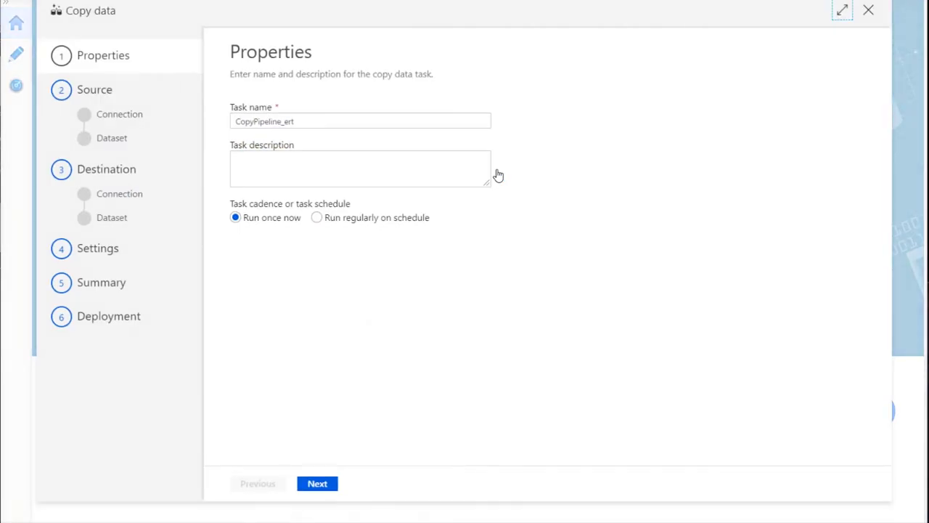
pyautogui.click(317, 484)
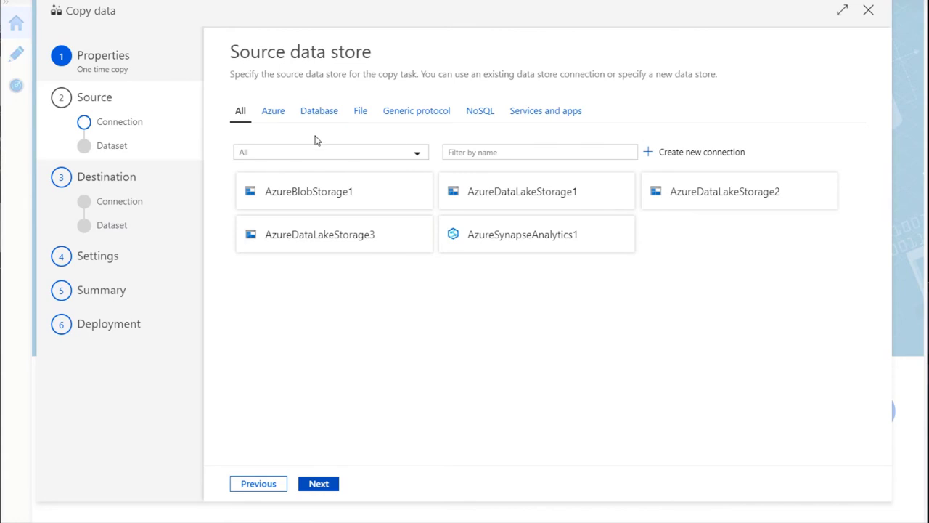
pyautogui.click(680, 159)
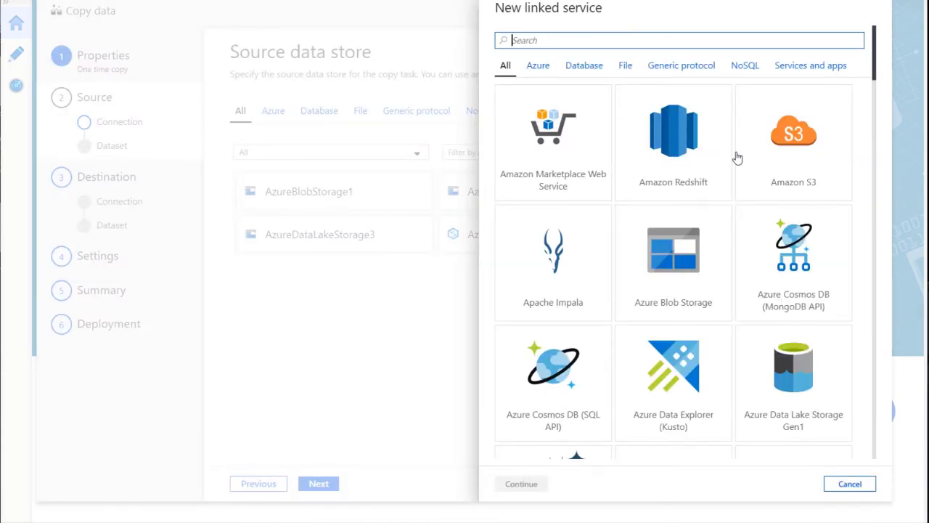
pyautogui.scroll(-1, 737, 158)
pyautogui.scroll(1, 867, 154)
pyautogui.scroll(-5, 866, 153)
pyautogui.scroll(-8, 869, 158)
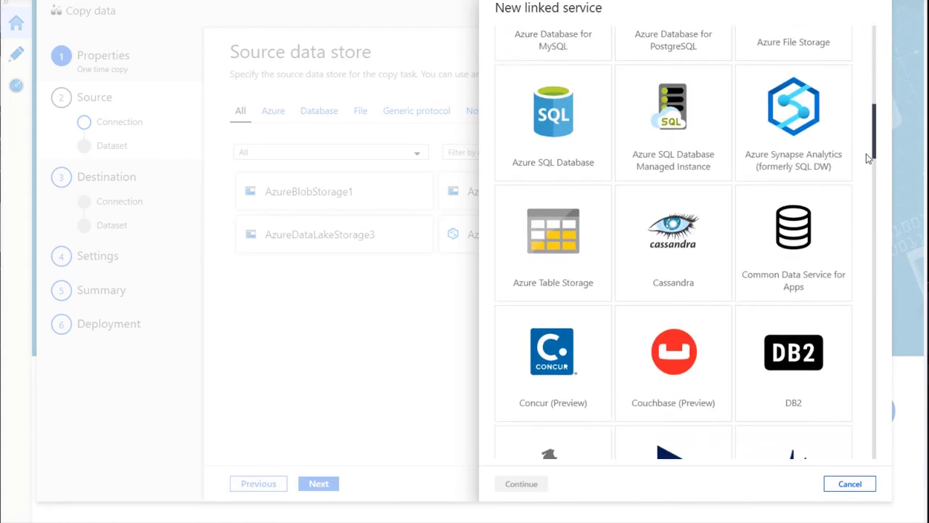
pyautogui.scroll(-8, 863, 160)
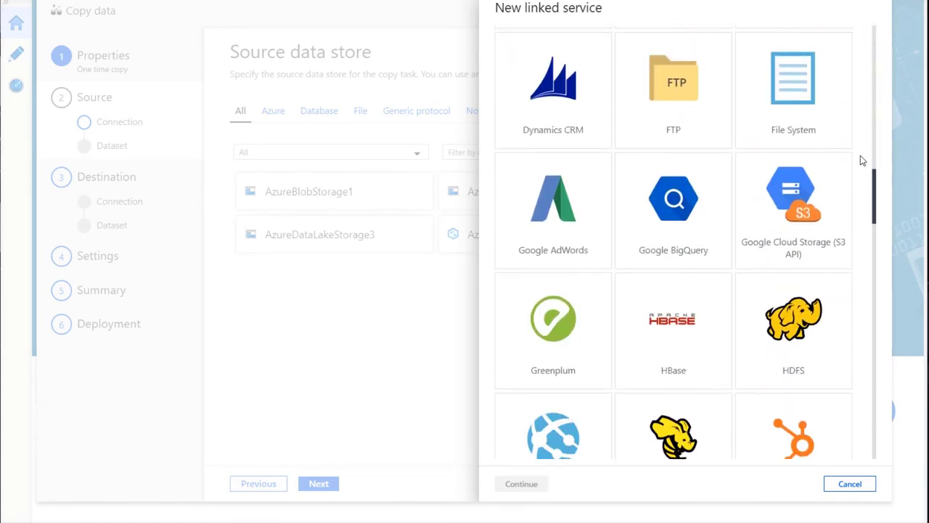
pyautogui.scroll(-8, 863, 159)
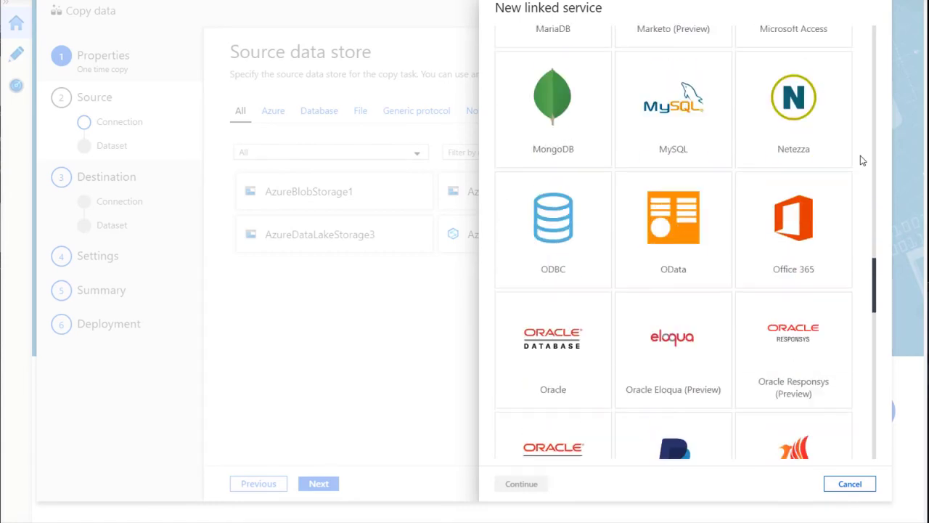
pyautogui.scroll(-4, 863, 159)
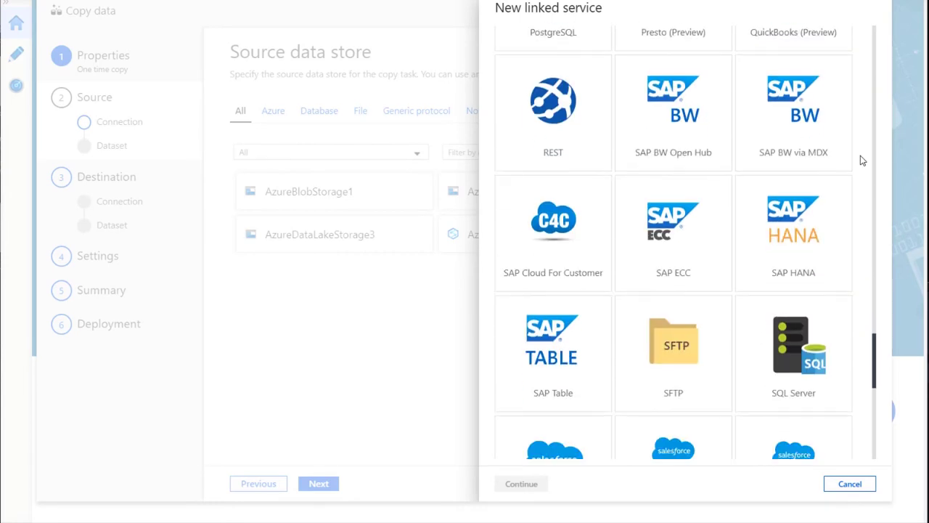
pyautogui.scroll(1, 863, 159)
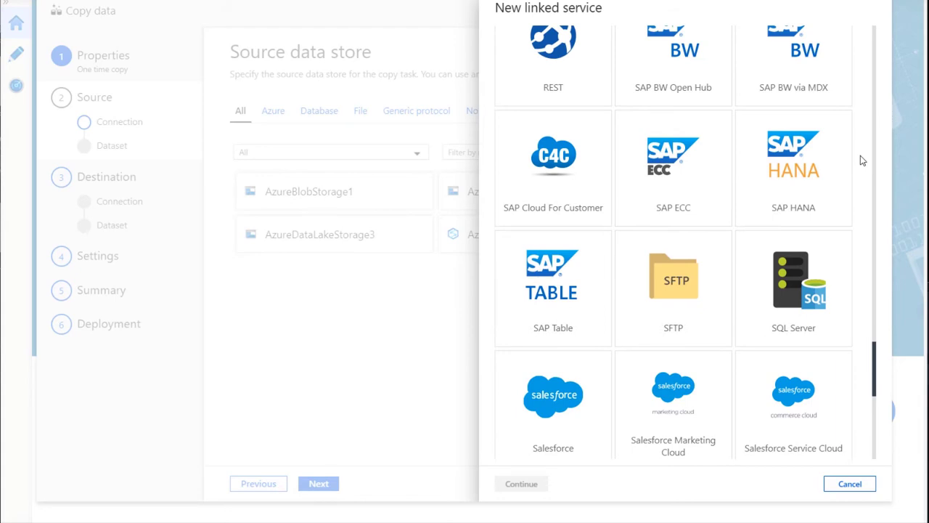
pyautogui.scroll(-2, 740, 160)
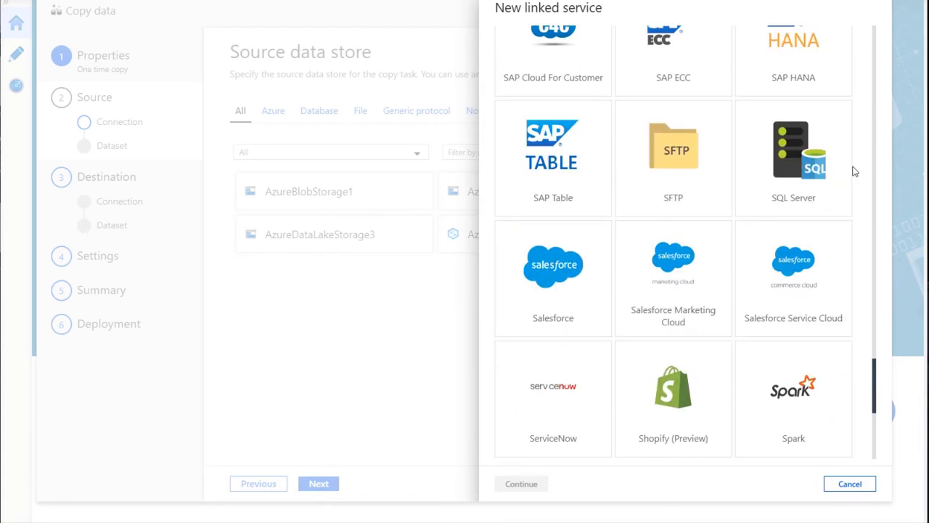
pyautogui.scroll(-2, 836, 193)
pyautogui.scroll(-4, 663, 225)
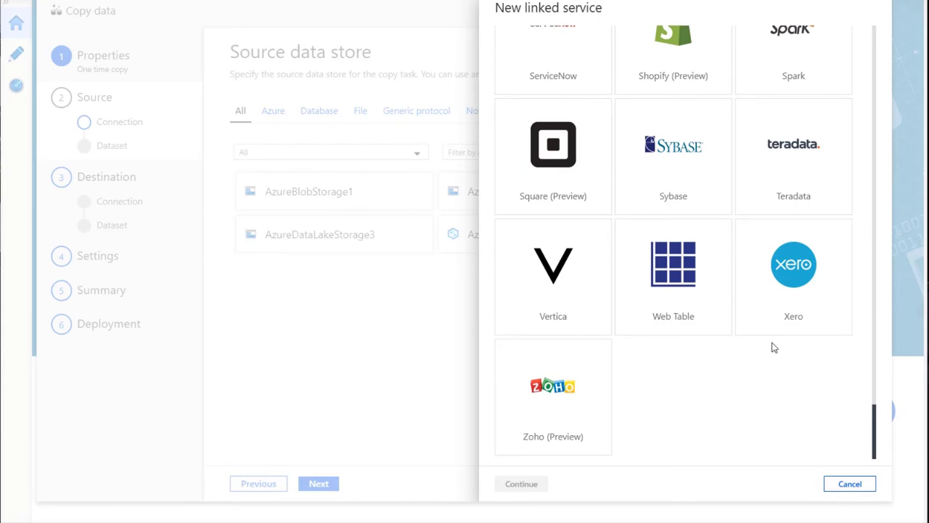
pyautogui.scroll(12, 795, 285)
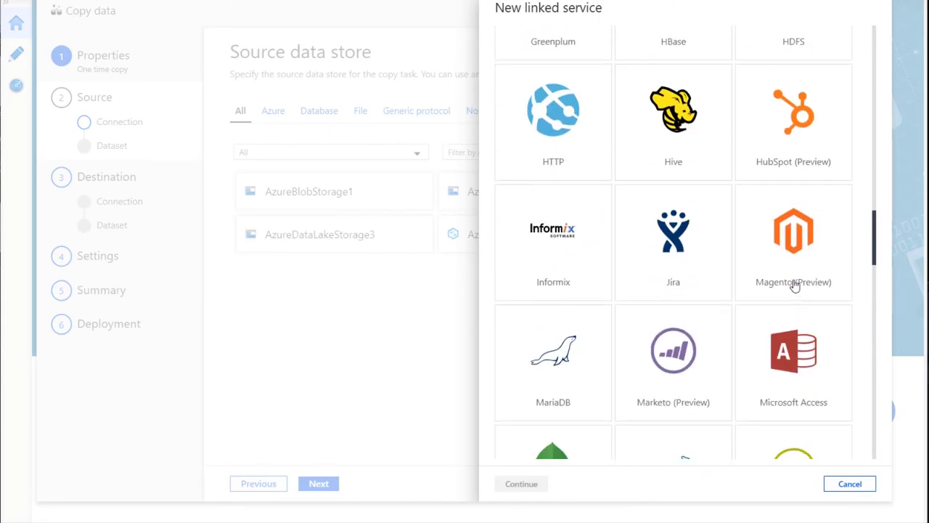
pyautogui.scroll(15, 795, 285)
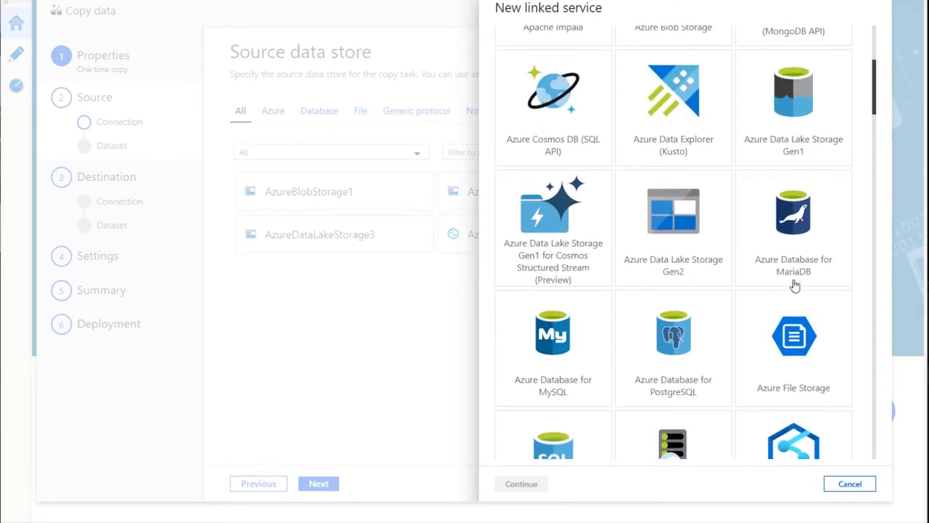
pyautogui.scroll(4, 796, 285)
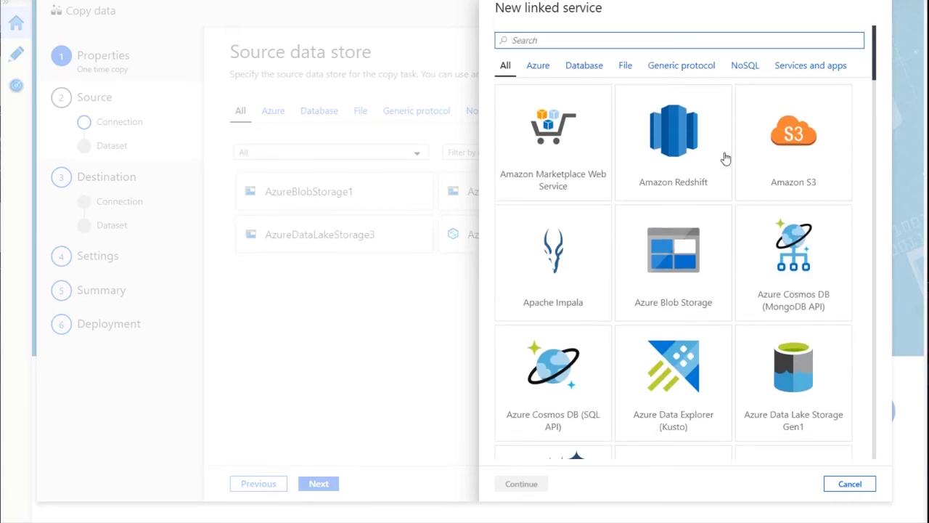
# Browse the Azure and Database connector categories
pyautogui.click(538, 64)
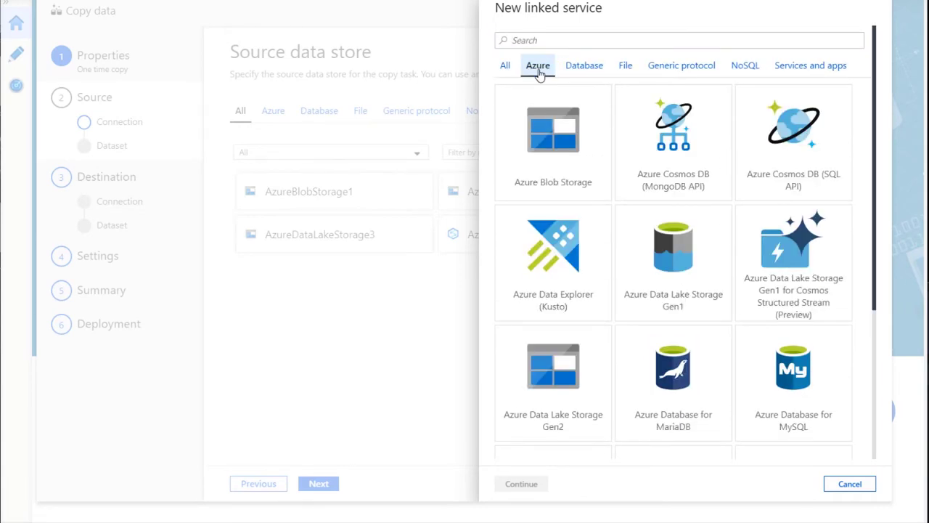
pyautogui.scroll(-4, 697, 264)
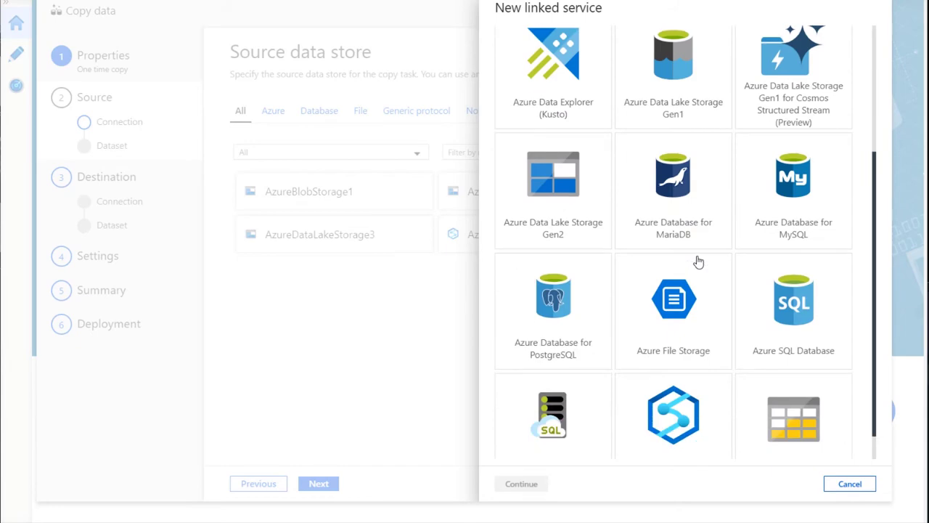
pyautogui.scroll(4, 643, 263)
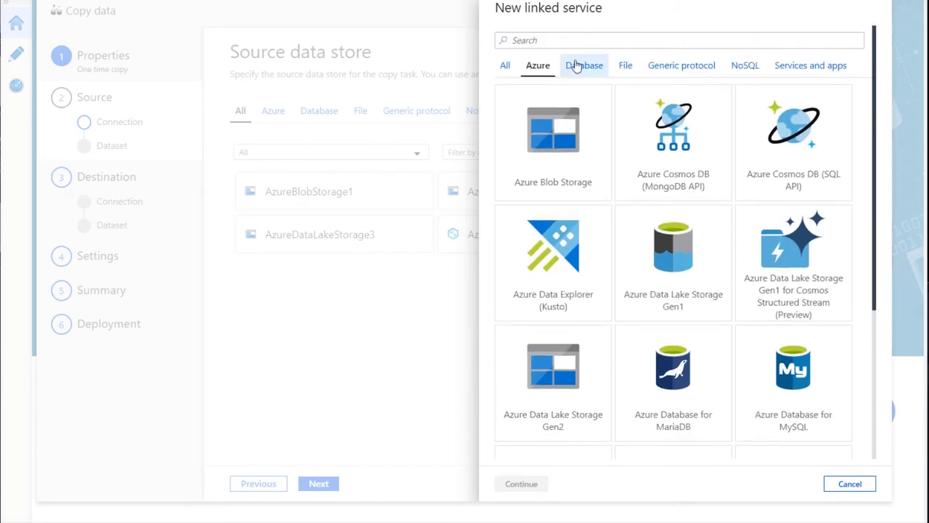
pyautogui.click(584, 66)
pyautogui.scroll(-5, 607, 266)
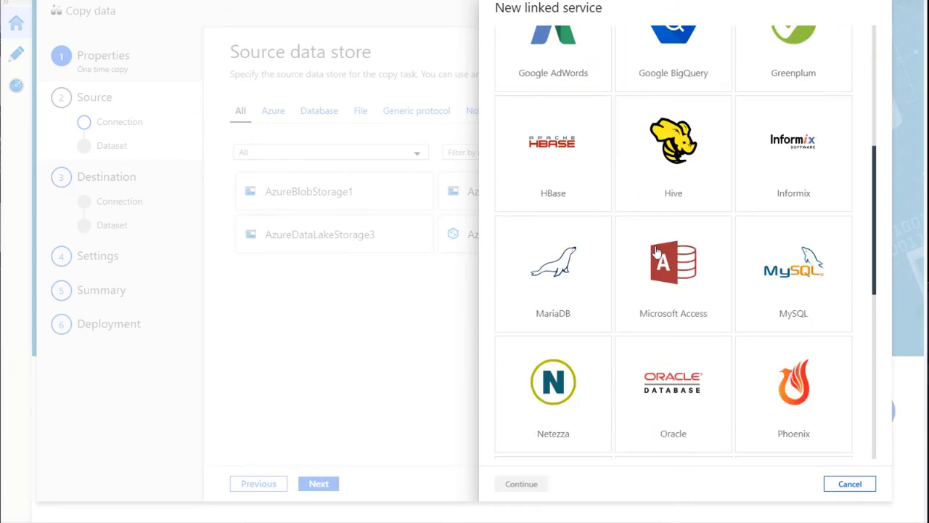
pyautogui.scroll(5, 654, 254)
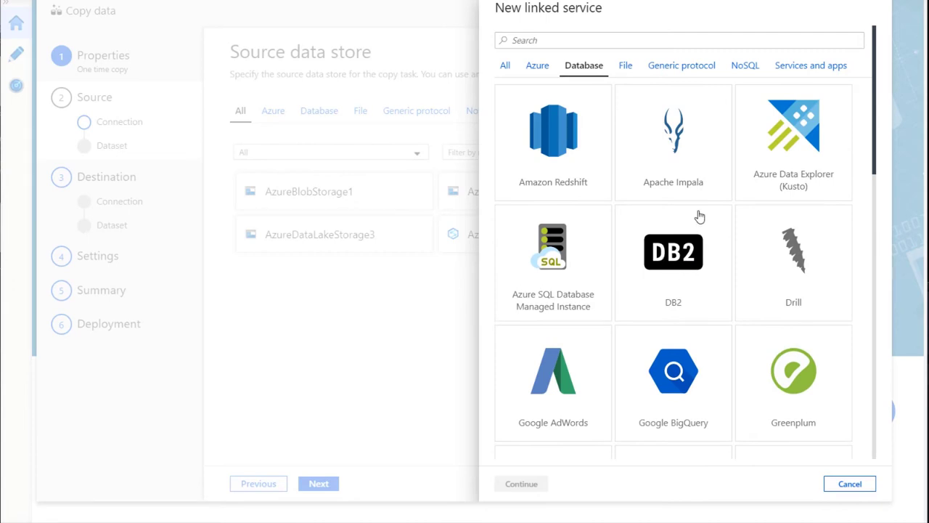
pyautogui.scroll(-5, 806, 249)
pyautogui.scroll(-3, 812, 253)
pyautogui.scroll(5, 764, 232)
pyautogui.scroll(2, 764, 232)
# Browse the File, NoSQL and Services and apps connectors, then cancel and close the wizard
pyautogui.click(625, 65)
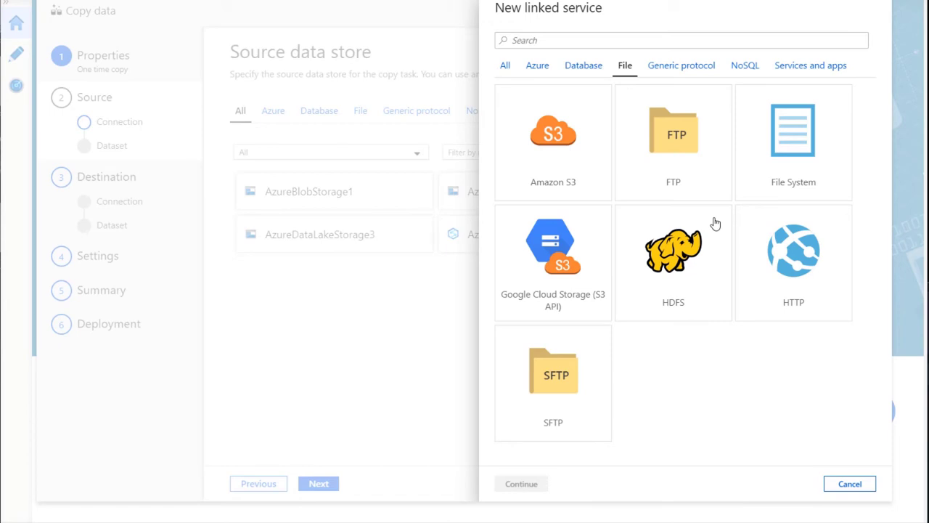
pyautogui.click(744, 66)
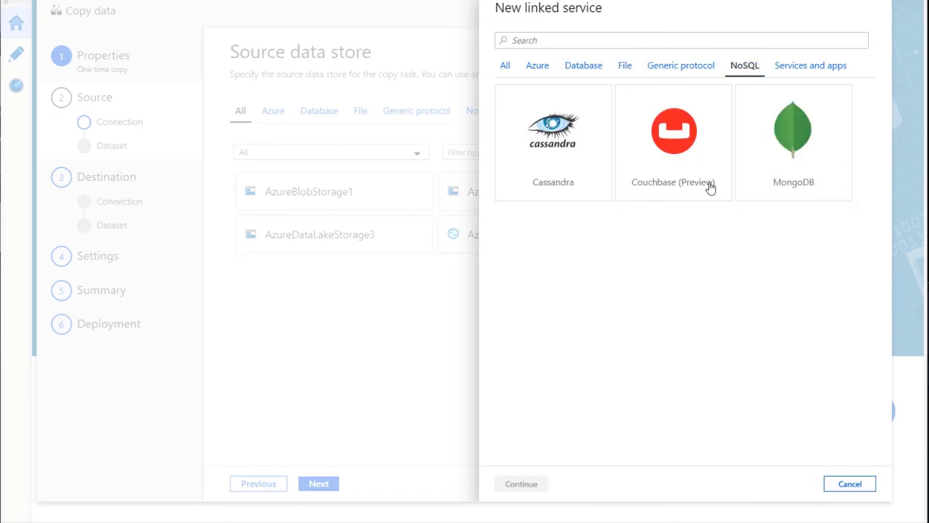
pyautogui.click(806, 66)
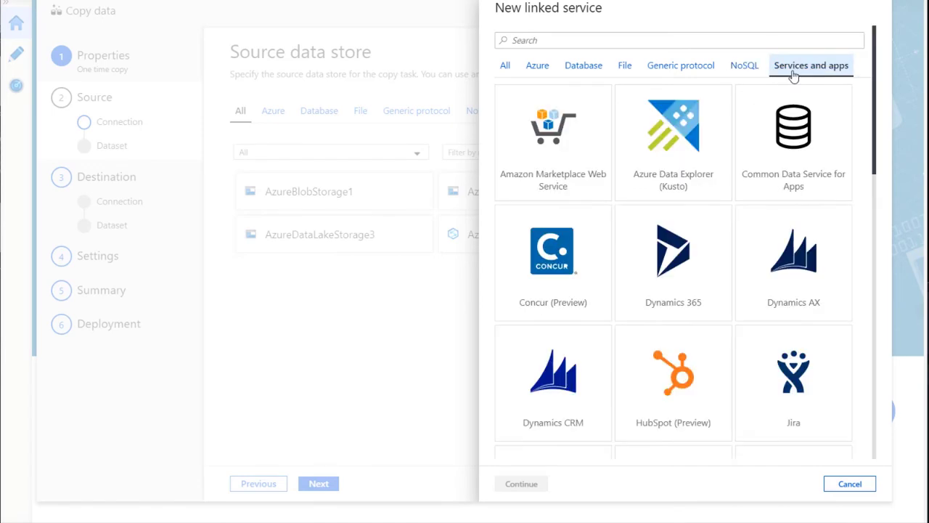
pyautogui.scroll(-4, 668, 237)
pyautogui.scroll(3, 668, 236)
pyautogui.scroll(1, 668, 237)
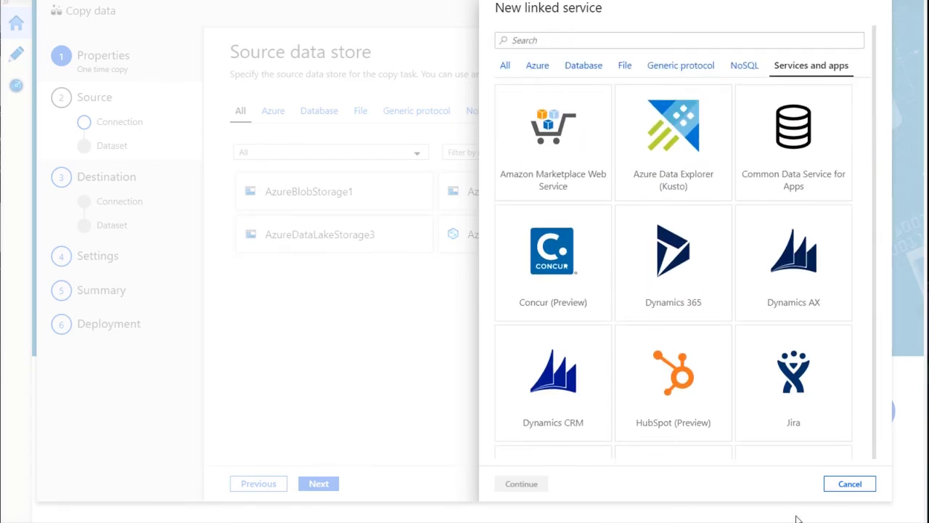
pyautogui.click(832, 483)
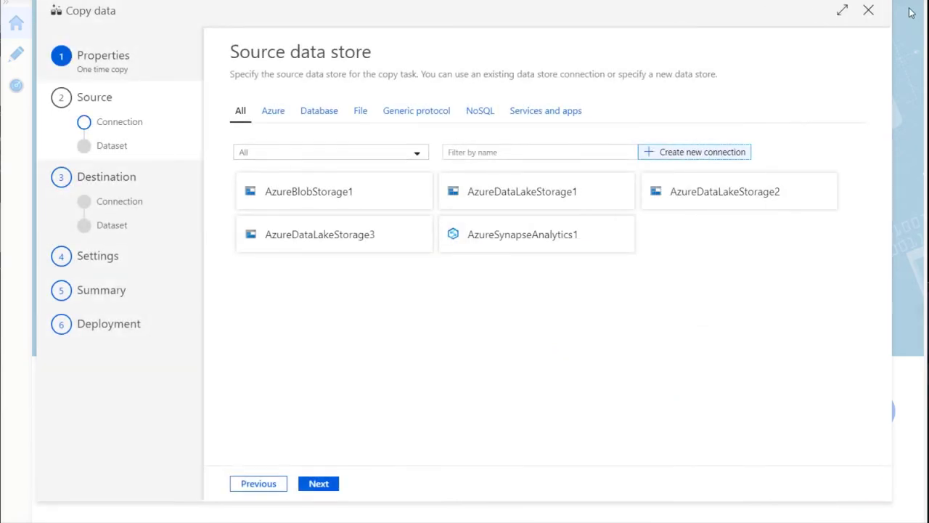
pyautogui.click(868, 10)
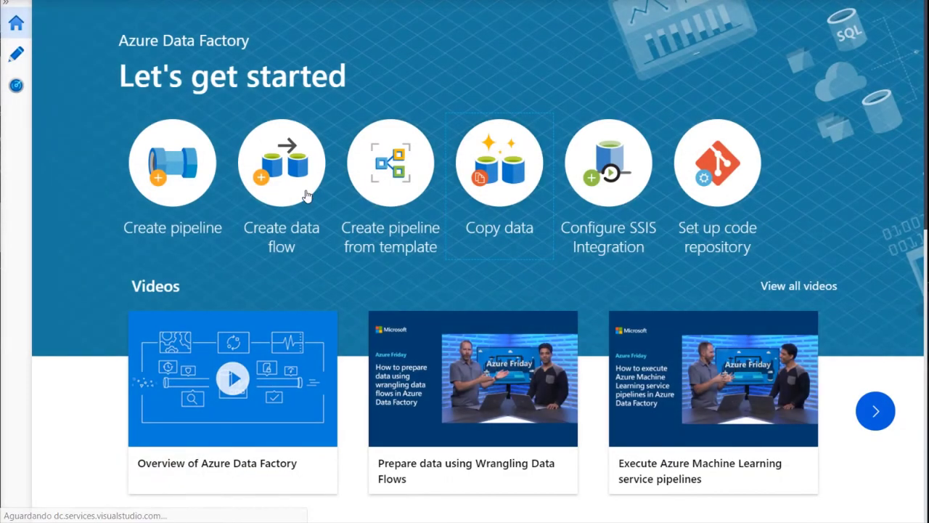
# Create a new pipeline, pipeline2, from the factory resources menu
pyautogui.click(182, 180)
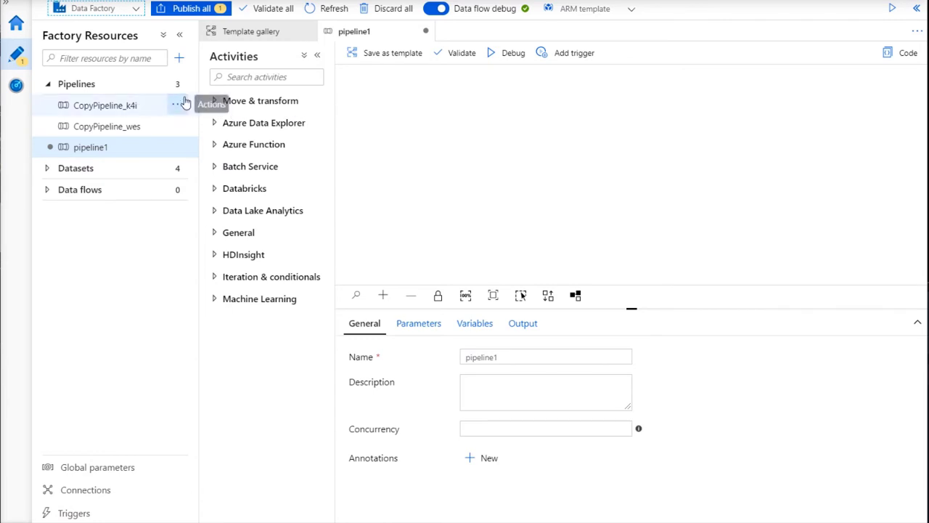
pyautogui.click(180, 58)
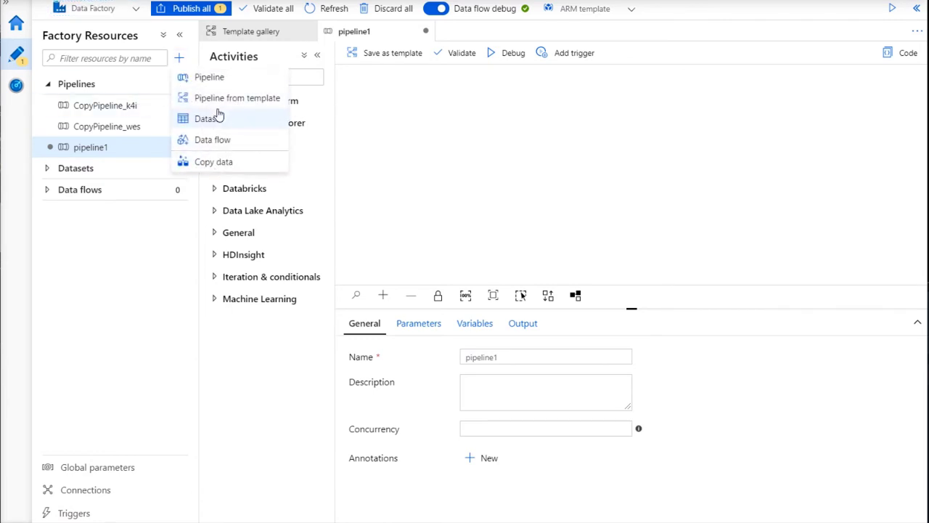
pyautogui.click(209, 78)
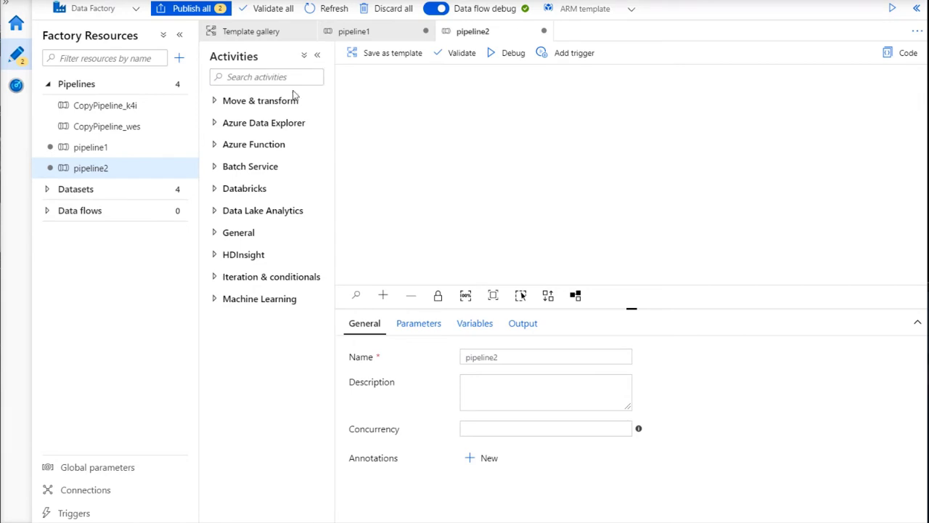
# Add a Data flow activity backed by a new Mapping Data Flow, dataflow1
pyautogui.click(267, 102)
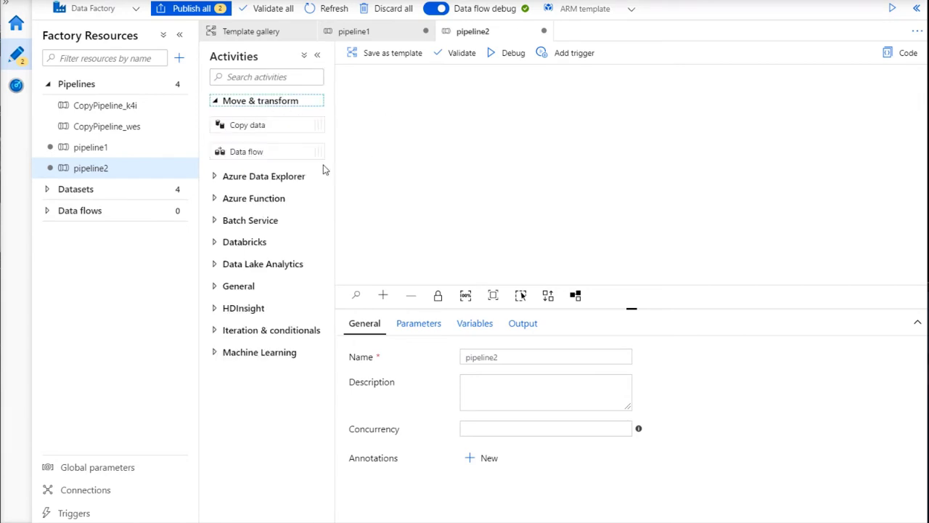
pyautogui.moveTo(246, 151); pyautogui.dragTo(632, 142)
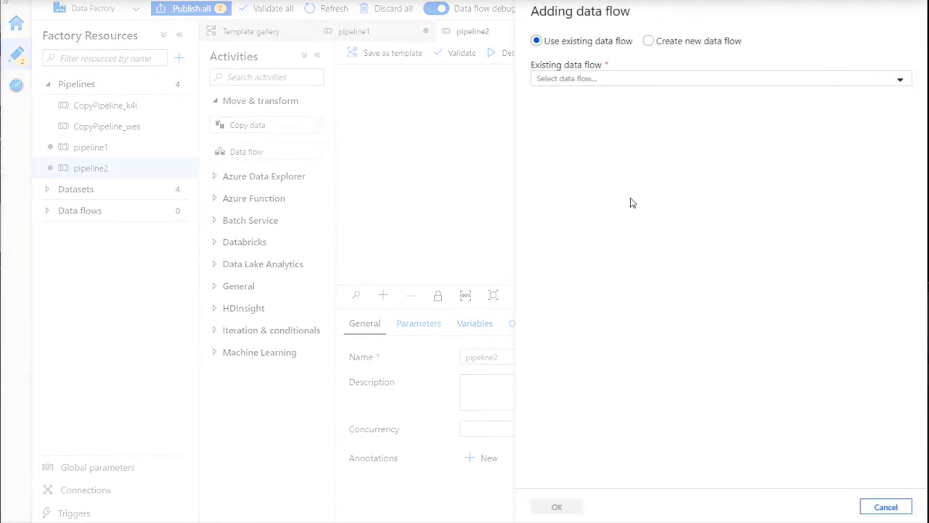
pyautogui.click(695, 45)
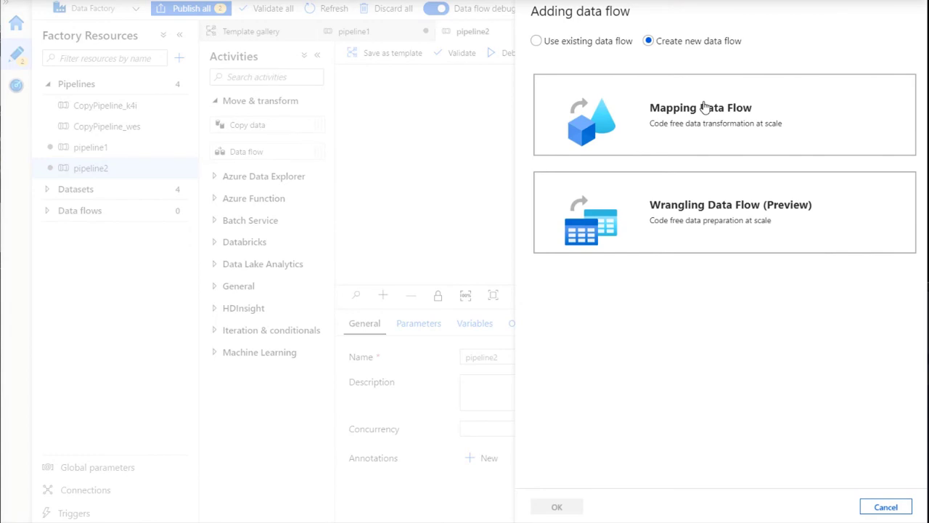
pyautogui.click(682, 118)
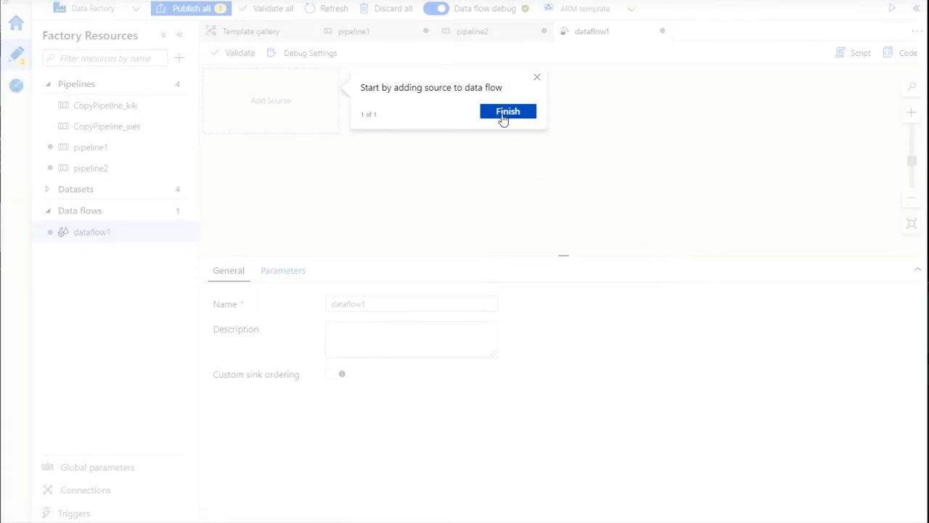
pyautogui.click(508, 112)
# Rename the data flow to 'CarragaFilmes' and finish the node tutorial
pyautogui.click(422, 298)
pyautogui.doubleClick(379, 303)
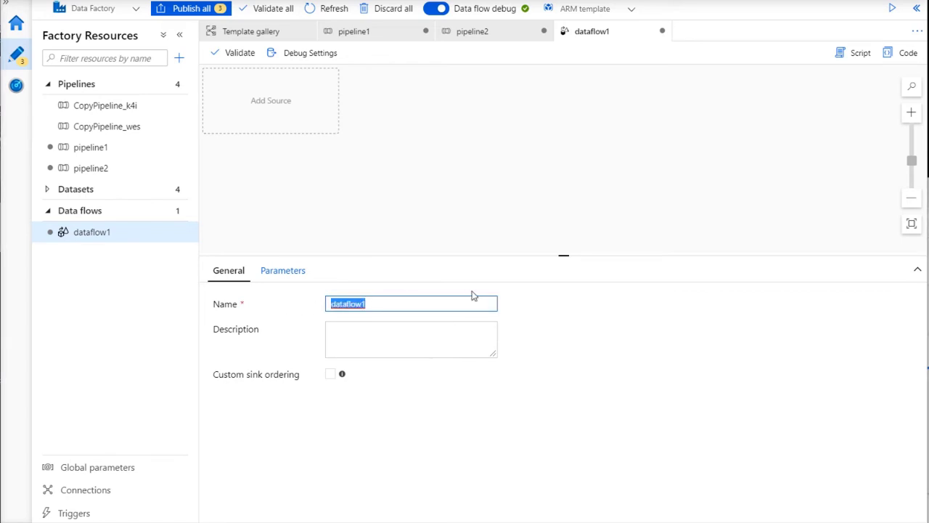
pyautogui.write('Carraga')
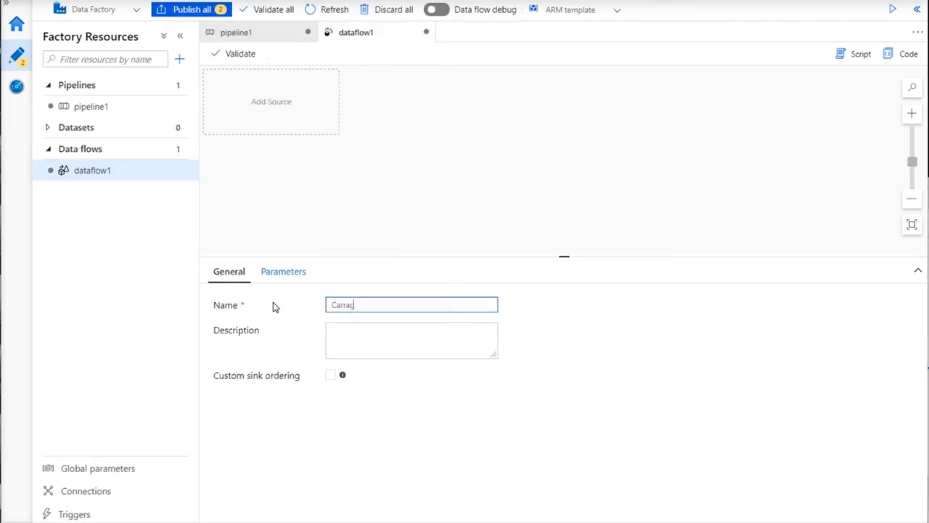
pyautogui.write('Filmes')
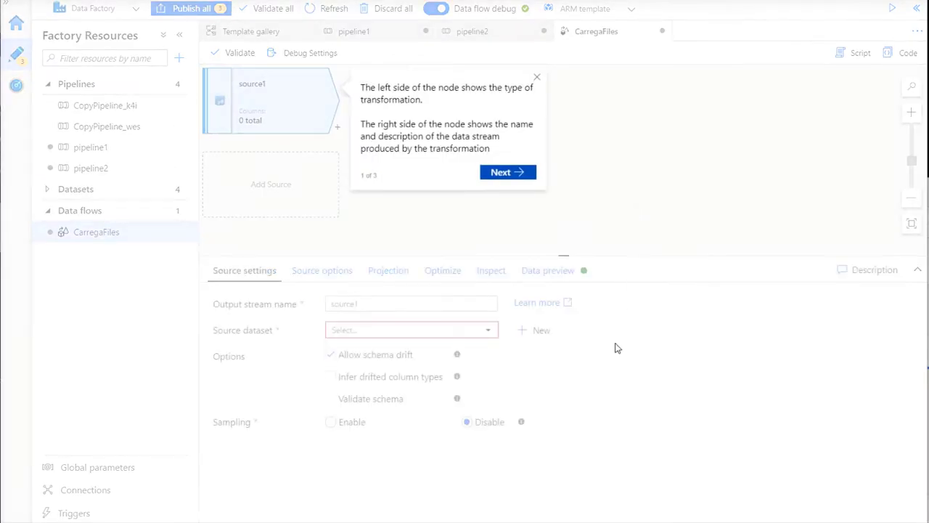
pyautogui.click(517, 174)
pyautogui.click(514, 124)
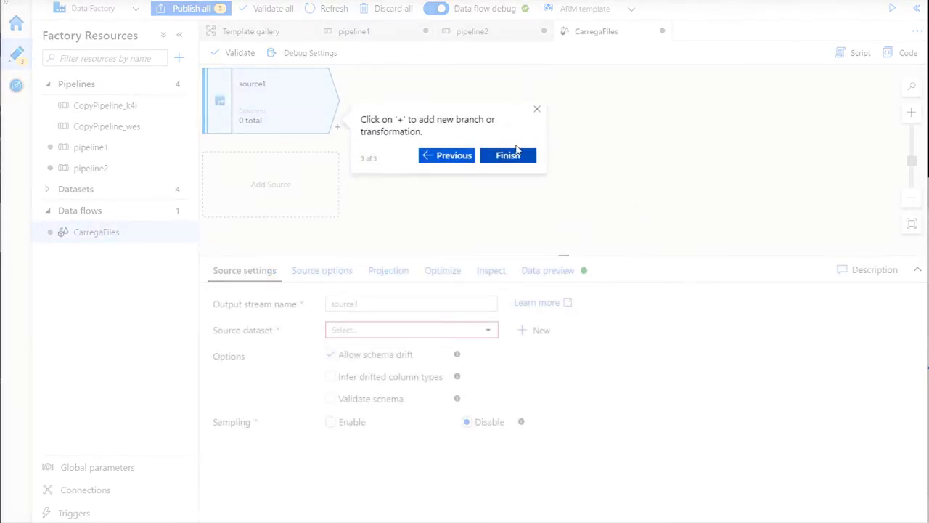
pyautogui.click(527, 155)
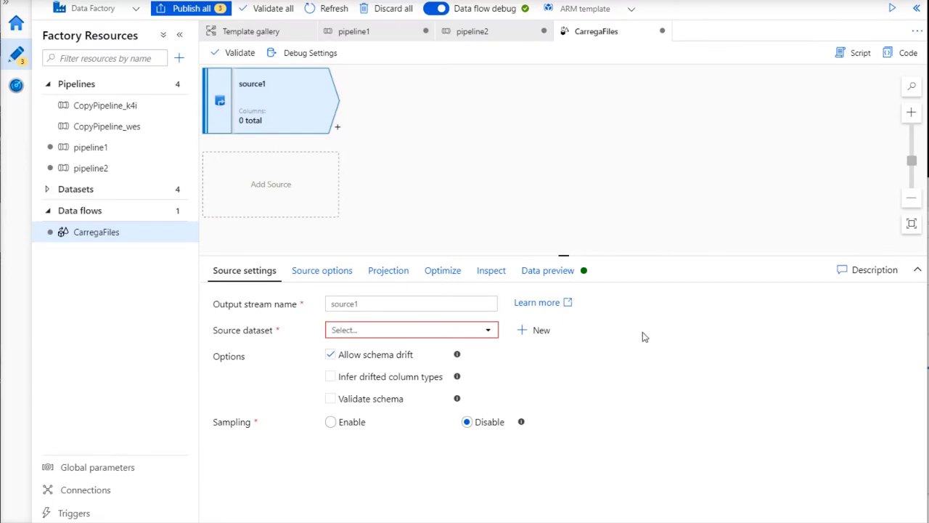
# Rename the source stream to Orgem and begin creating a new source dataset
pyautogui.moveTo(388, 303); pyautogui.dragTo(323, 309)
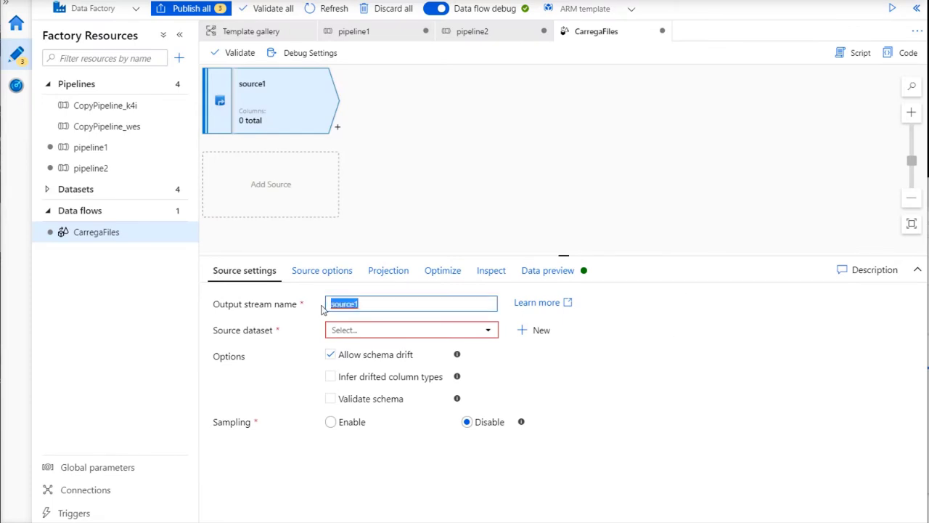
pyautogui.write('C')
pyautogui.click(537, 330)
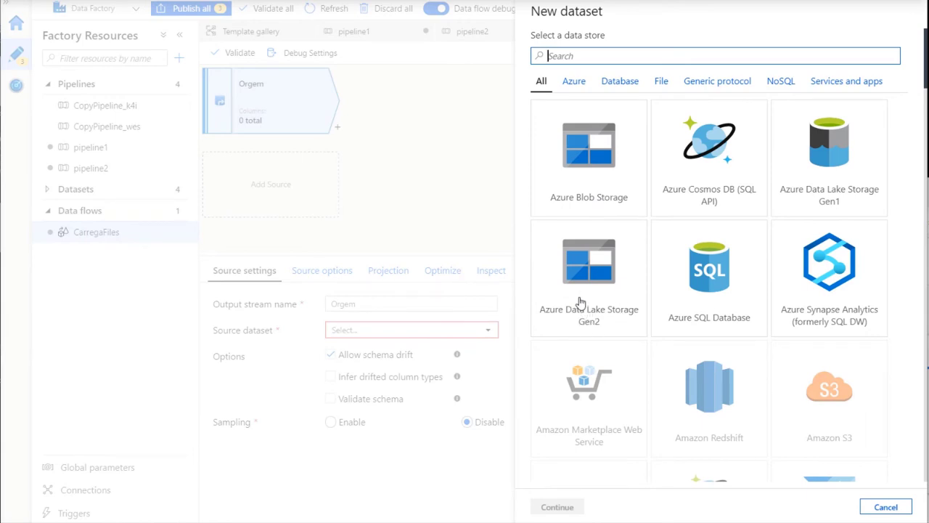
# Choose Azure Data Lake Storage Gen2 with DelimitedText format for the new dataset
pyautogui.click(581, 298)
pyautogui.click(573, 507)
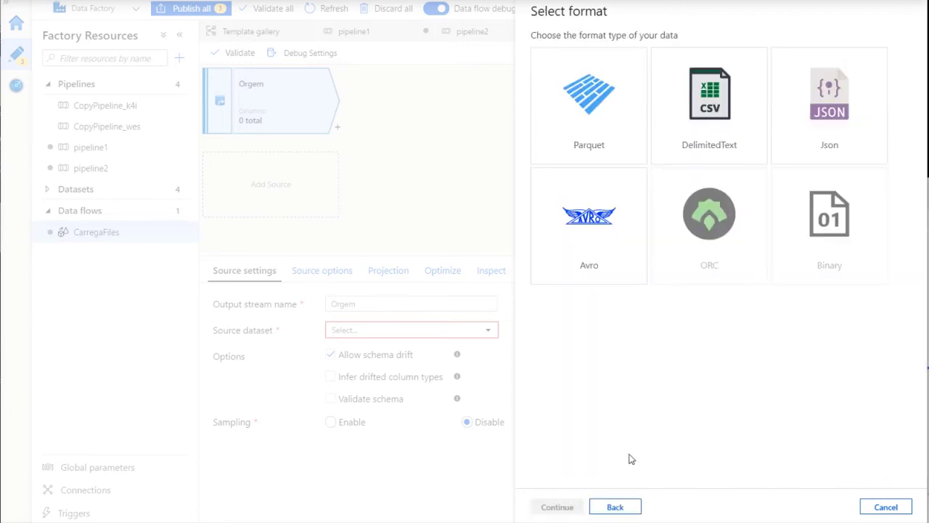
pyautogui.click(711, 125)
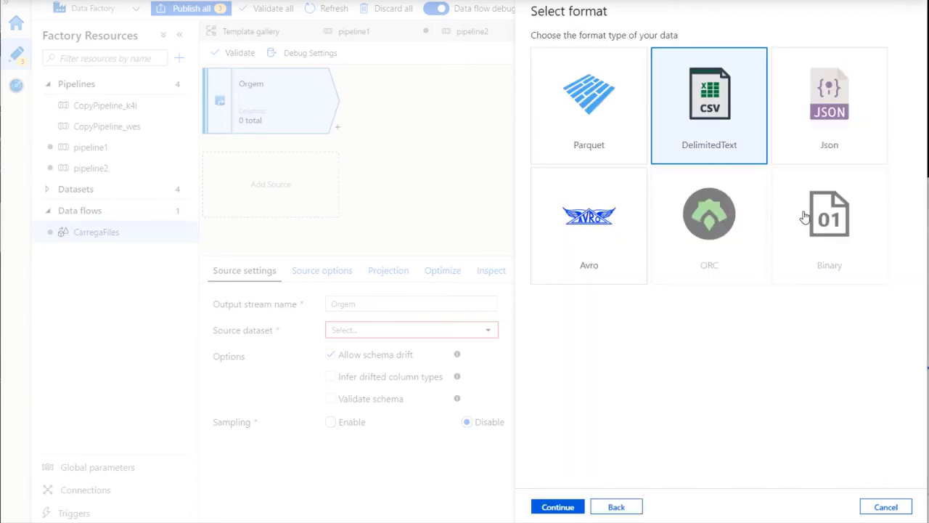
pyautogui.click(560, 509)
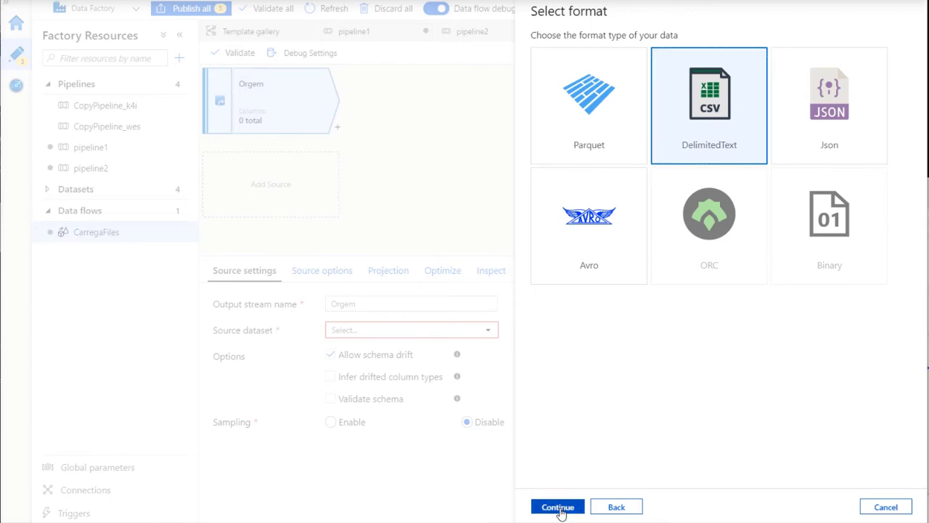
# Create linked service AzureDataLakeStorage4 to the meusdados storage account after a successful connection test
pyautogui.click(897, 88)
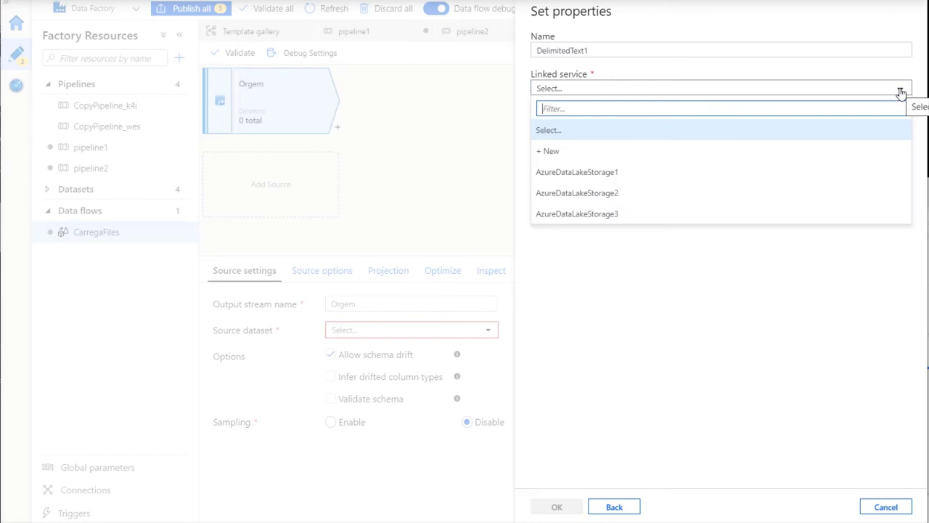
pyautogui.click(550, 152)
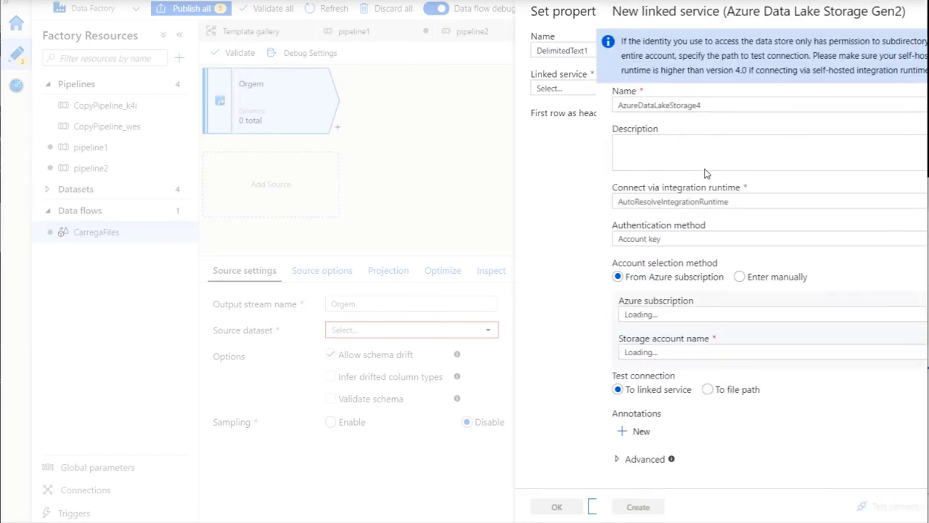
pyautogui.click(584, 318)
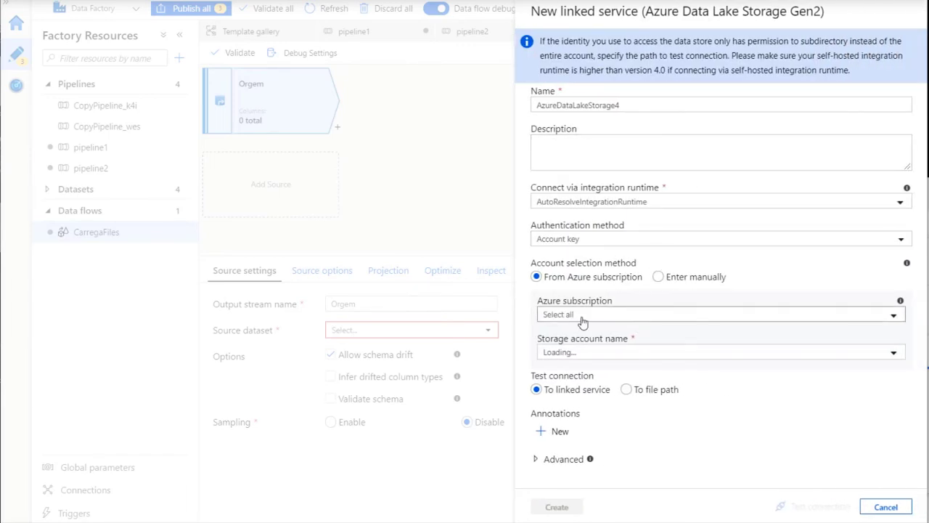
pyautogui.click(599, 378)
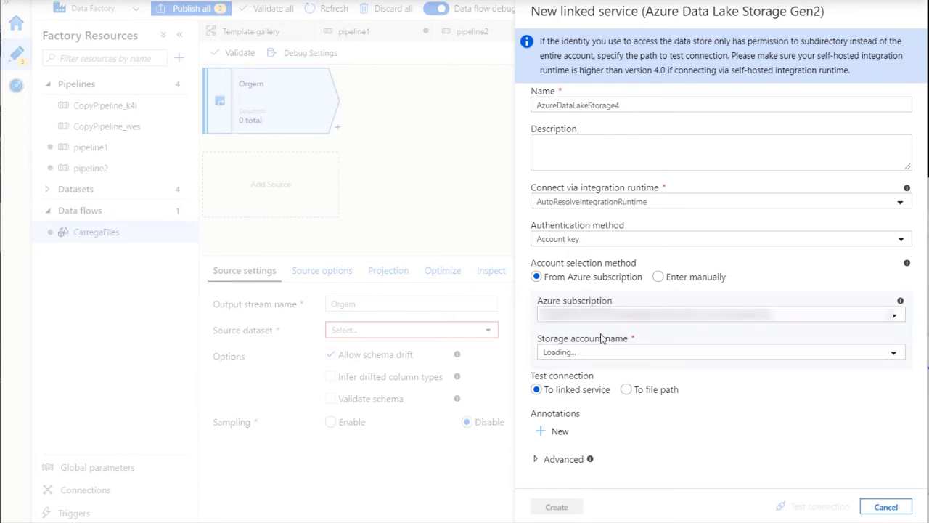
pyautogui.click(621, 353)
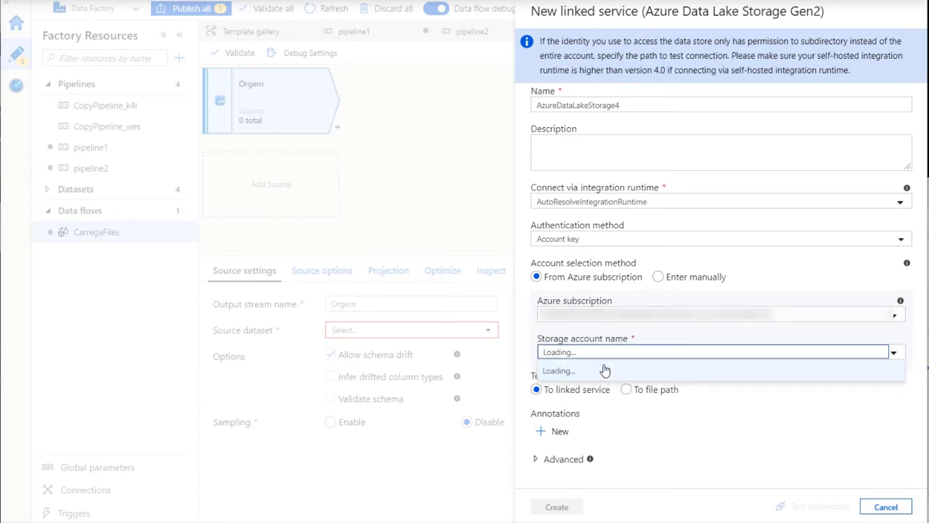
pyautogui.click(894, 353)
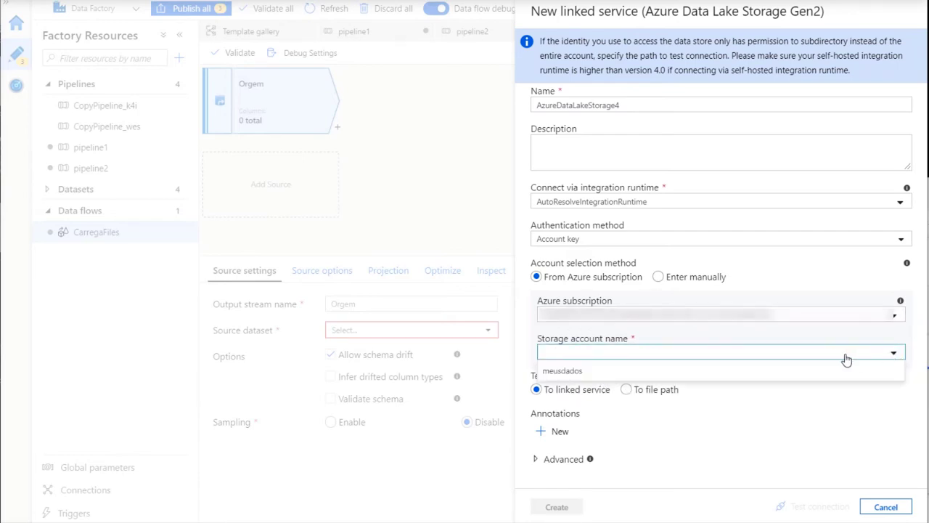
pyautogui.click(573, 372)
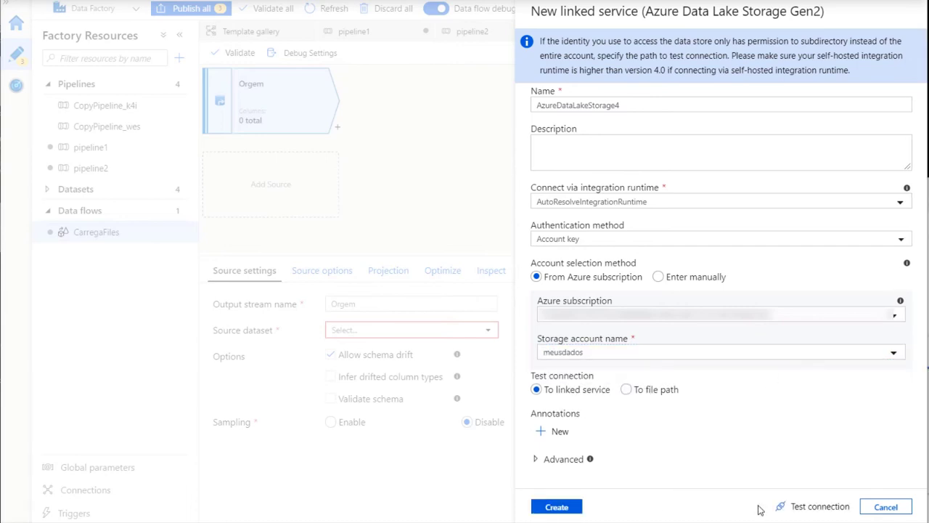
pyautogui.click(797, 509)
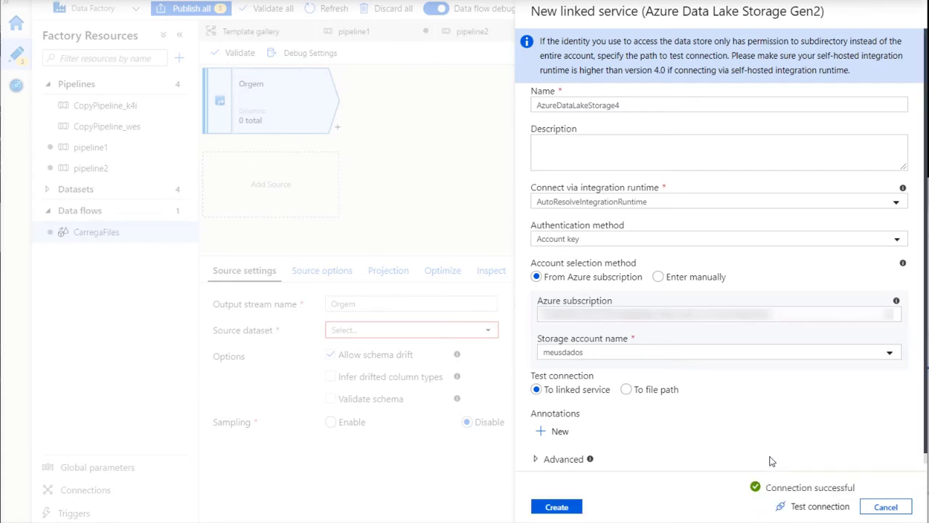
pyautogui.click(565, 509)
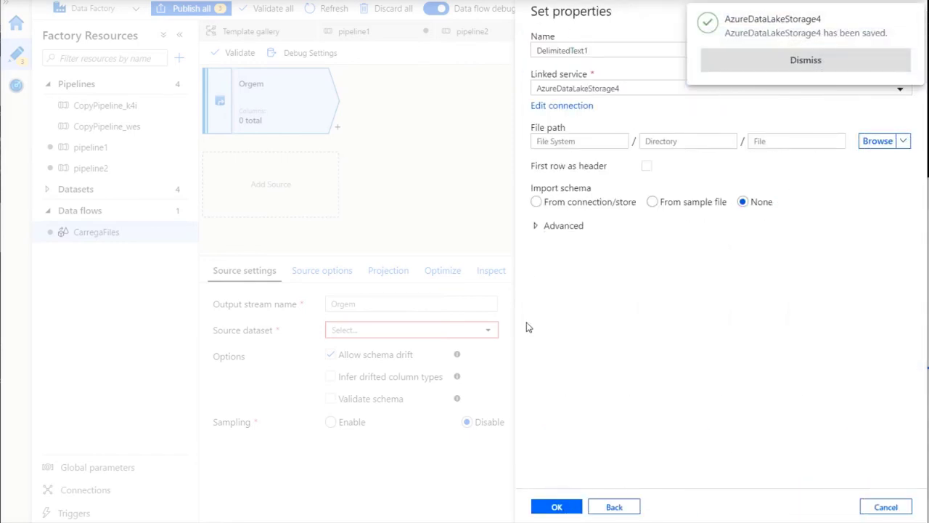
# Set dataset DelimitedText1 to read filmes/MeusFilmes.csv and save its properties
pyautogui.click(826, 62)
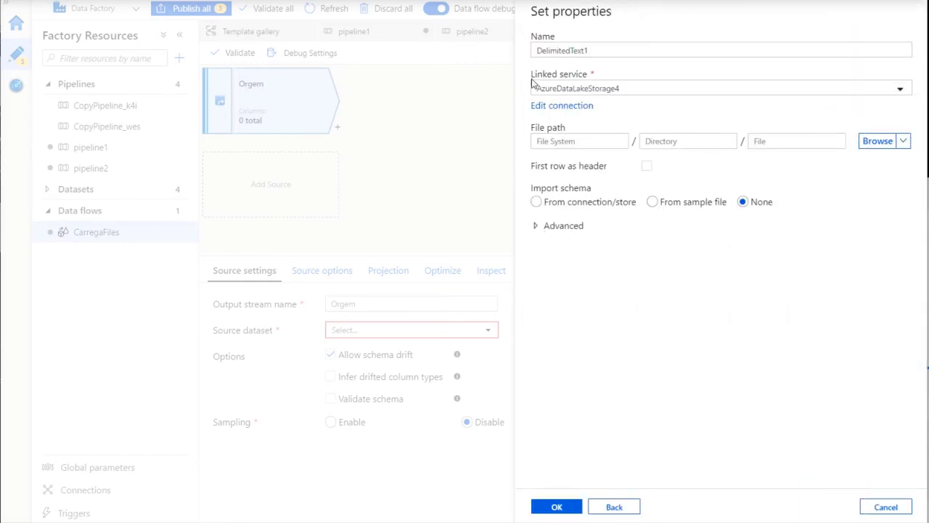
pyautogui.moveTo(626, 49); pyautogui.dragTo(518, 50)
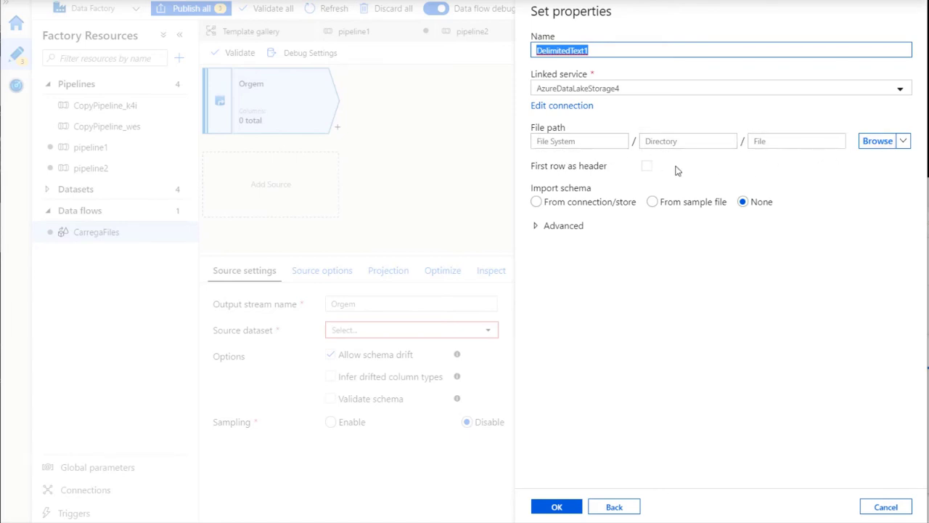
pyautogui.click(877, 141)
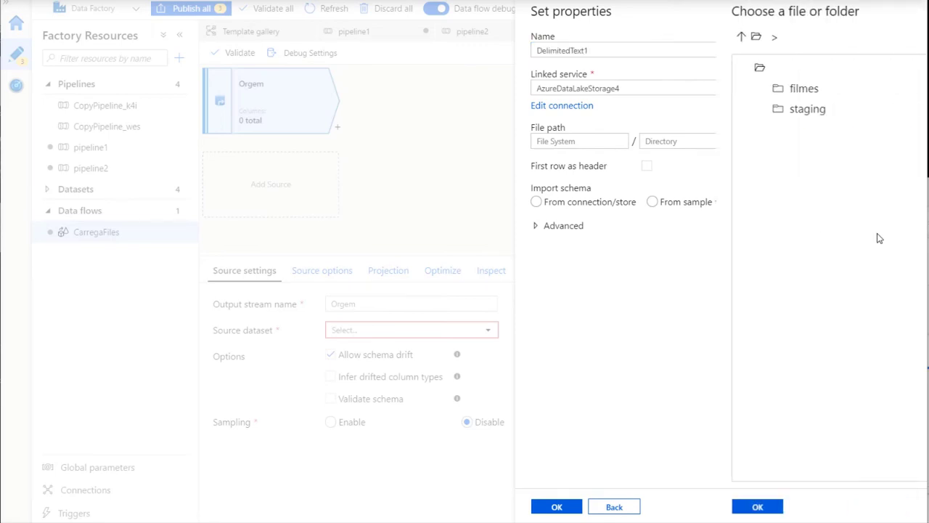
pyautogui.click(596, 90)
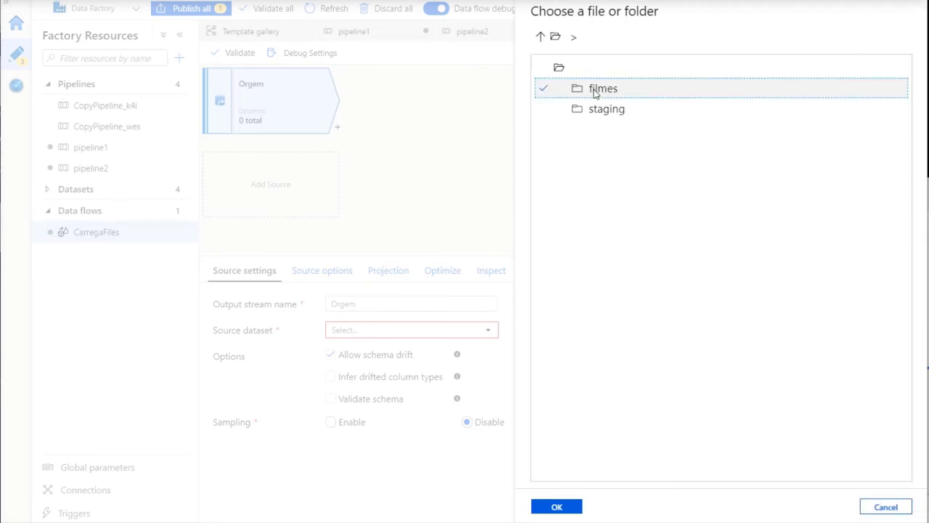
pyautogui.doubleClick(595, 91)
pyautogui.click(614, 91)
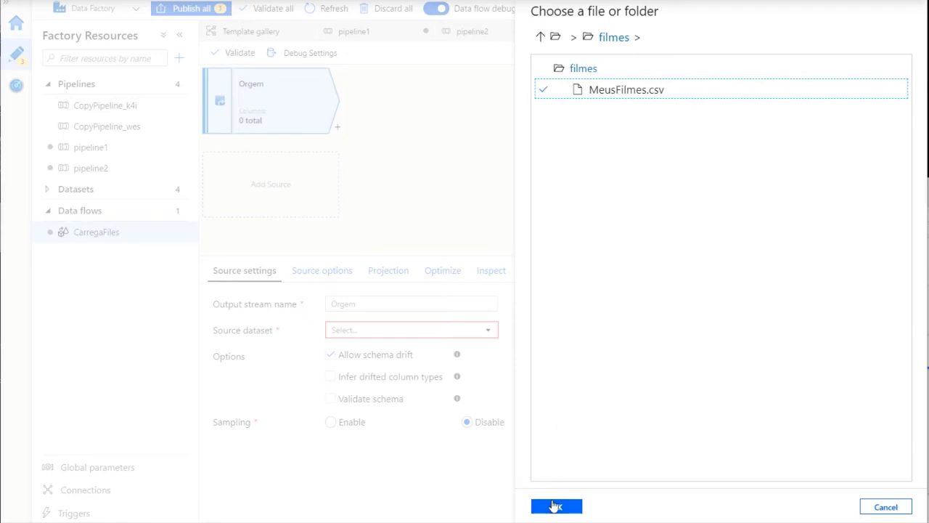
pyautogui.click(581, 507)
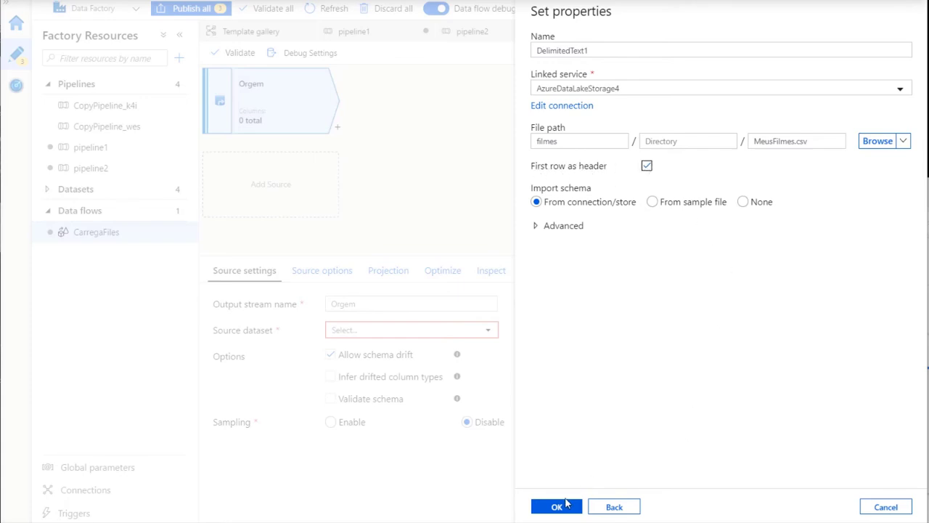
pyautogui.click(557, 509)
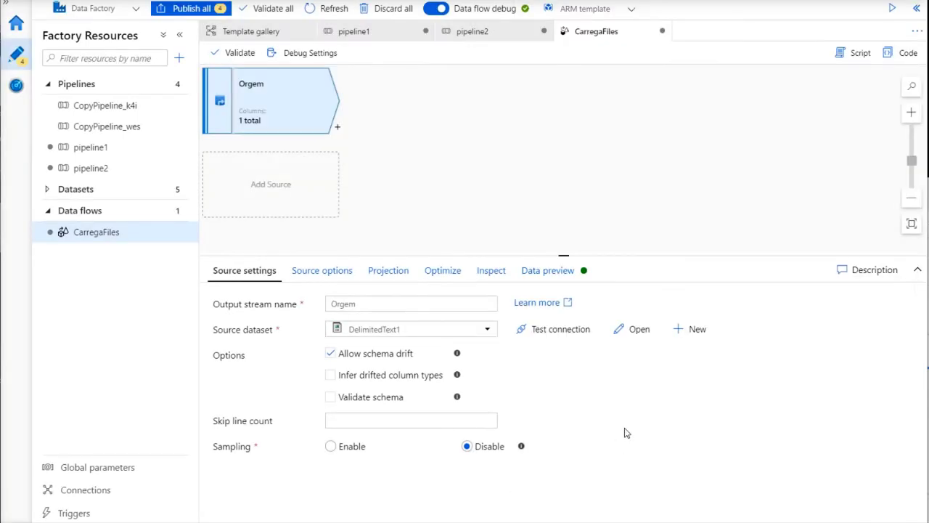
# Test the source connection and import the MeusFilmes.csv schema into the projection
pyautogui.click(556, 334)
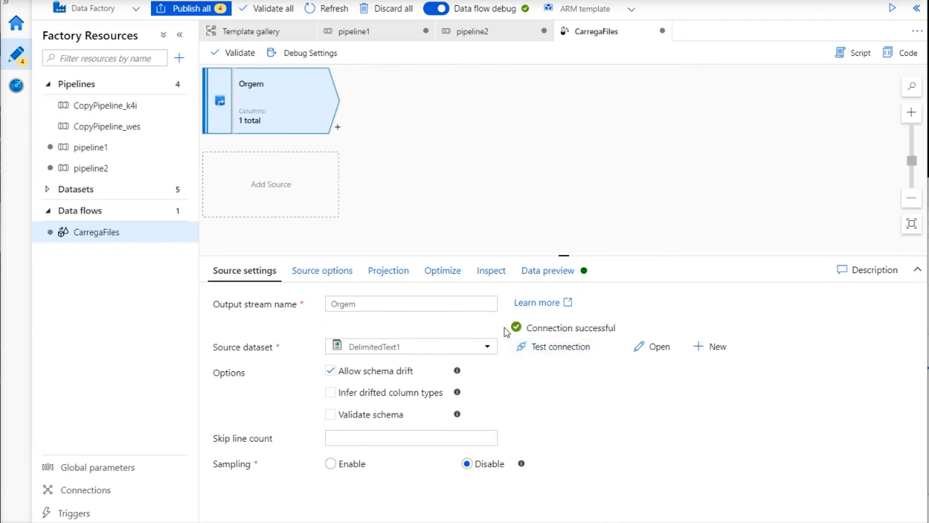
pyautogui.click(335, 271)
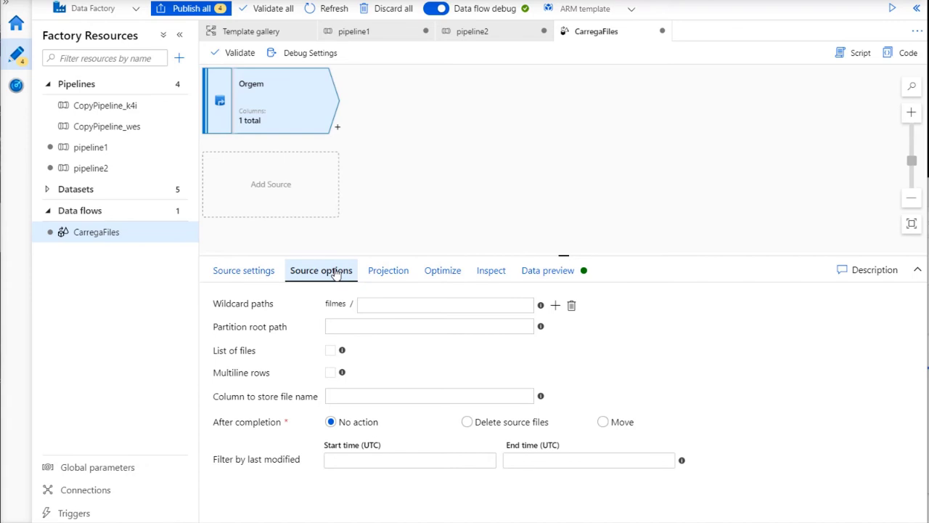
pyautogui.click(373, 279)
pyautogui.click(464, 309)
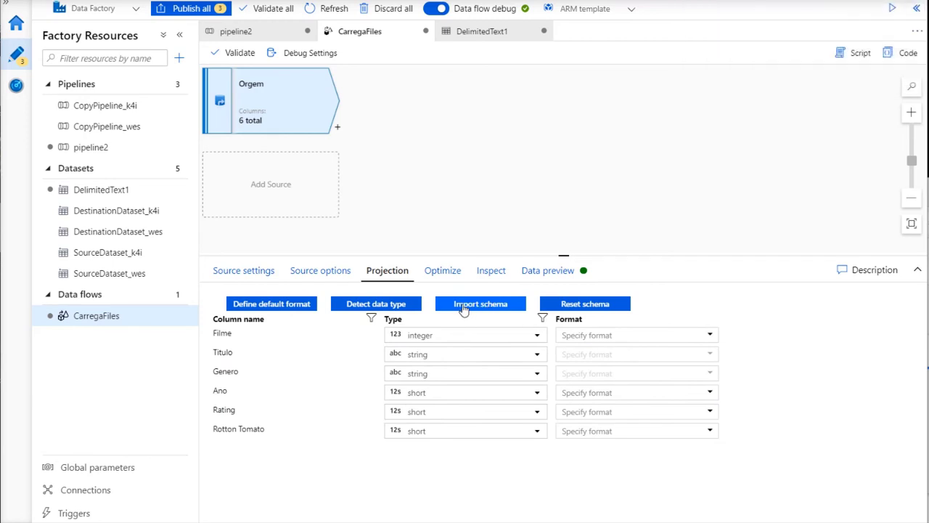
# Refresh the source data preview to show the MeusFilmes film rows
pyautogui.click(451, 274)
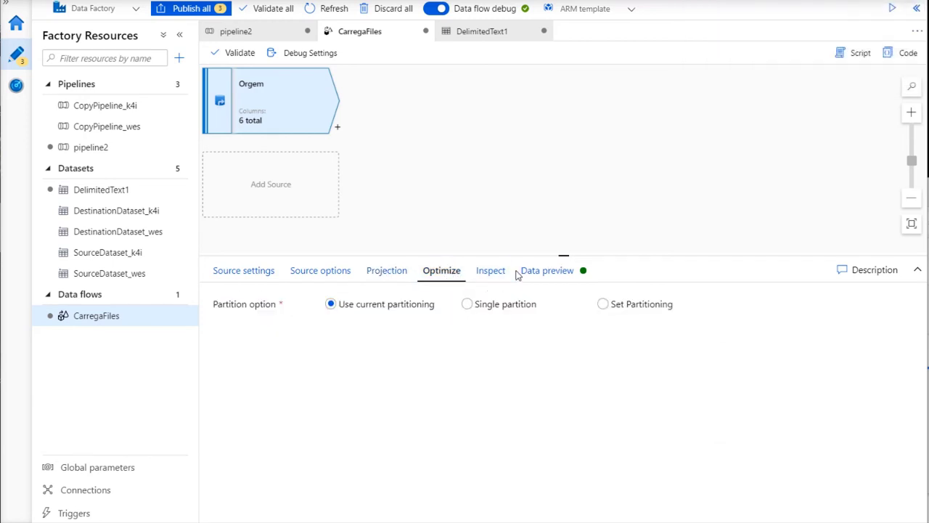
pyautogui.click(532, 274)
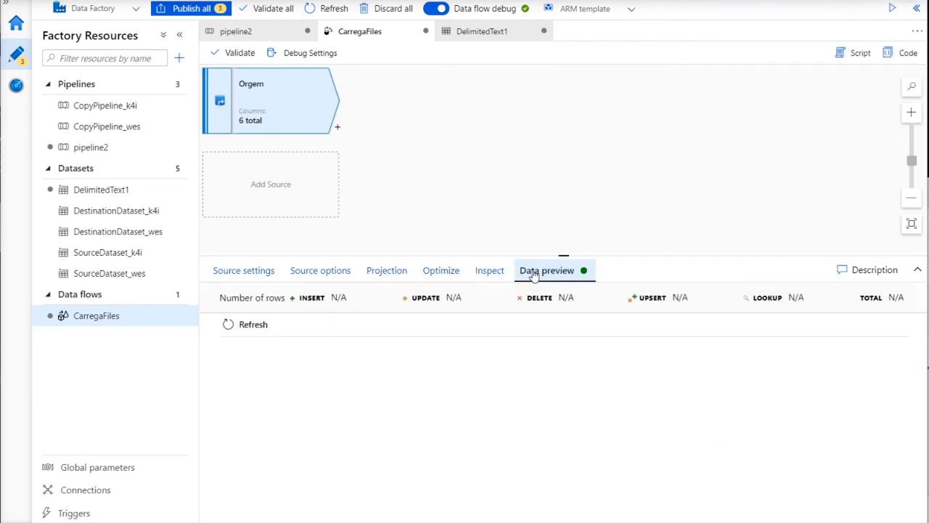
pyautogui.click(249, 328)
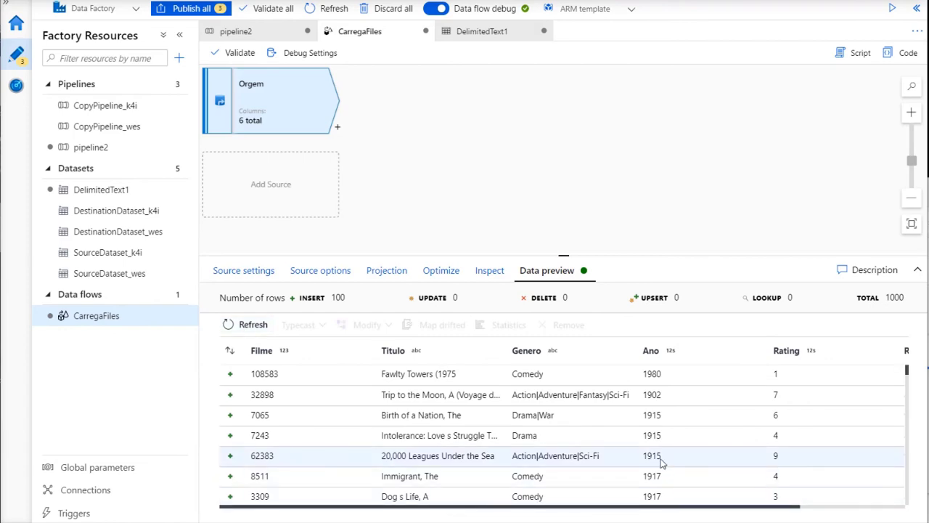
pyautogui.scroll(-5, 654, 465)
pyautogui.scroll(-3, 652, 450)
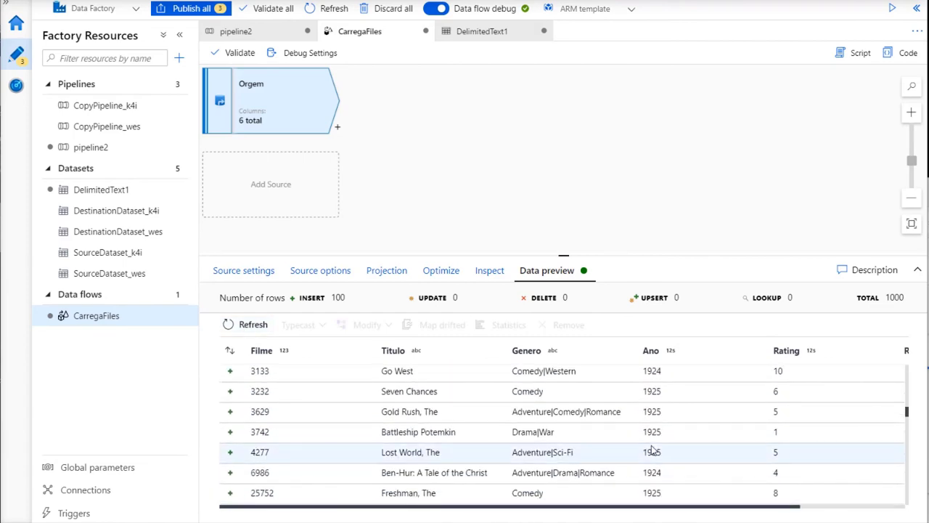
pyautogui.scroll(6, 654, 451)
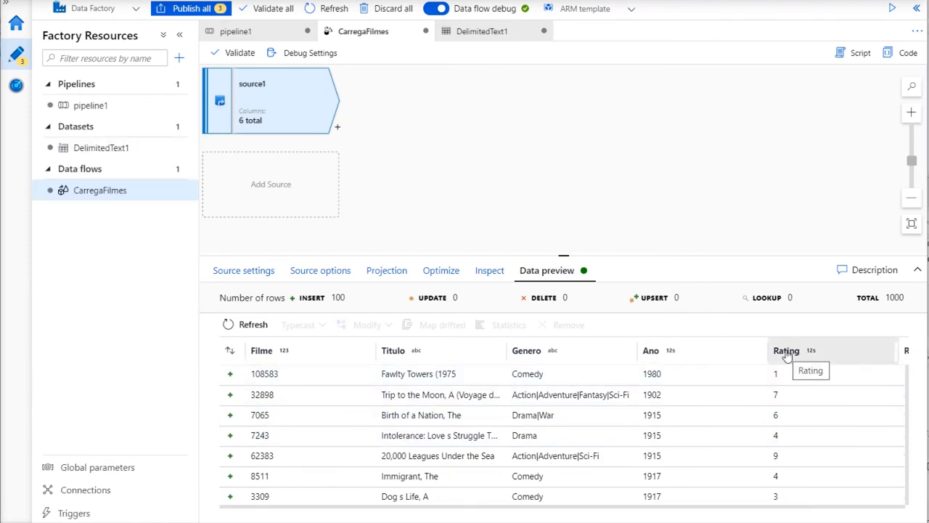
# Add Select1 after source1, renaming Rotton Tomato to RottenTomatoes and dropping Rating
pyautogui.click(337, 128)
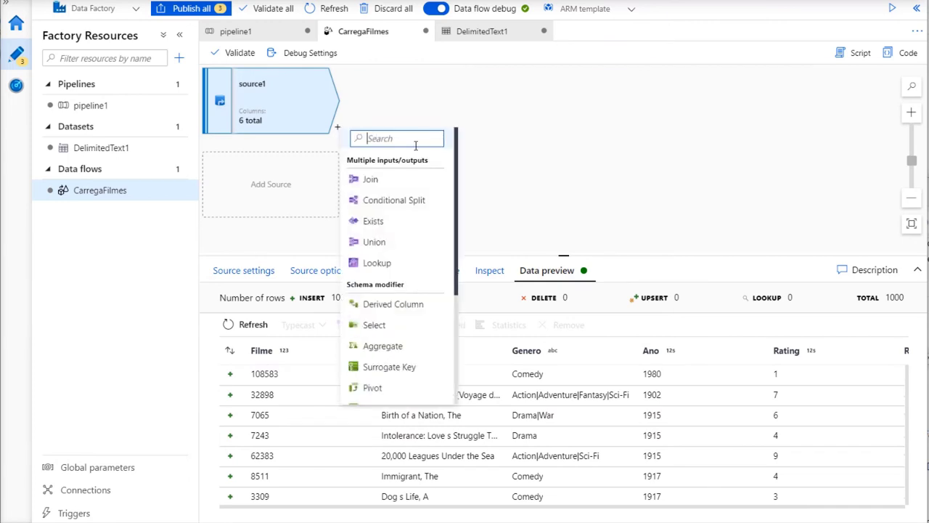
pyautogui.click(385, 325)
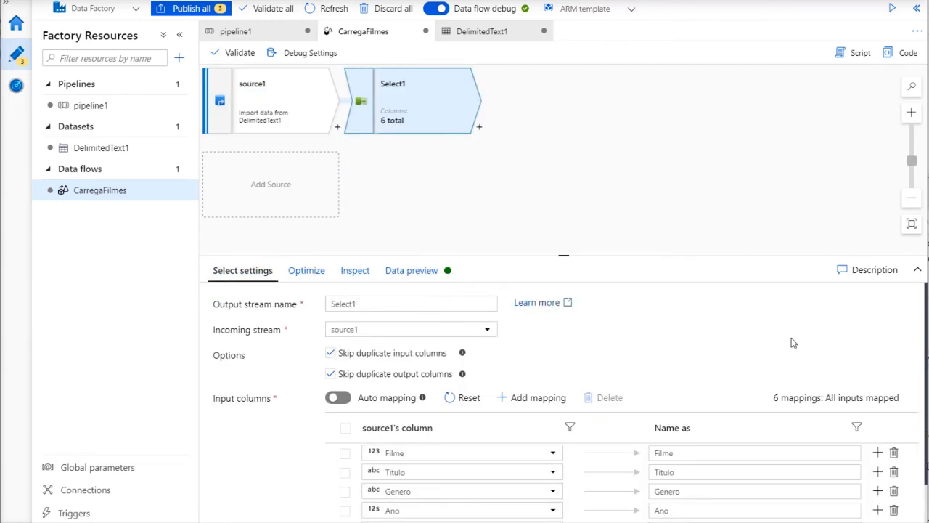
pyautogui.scroll(-1, 807, 346)
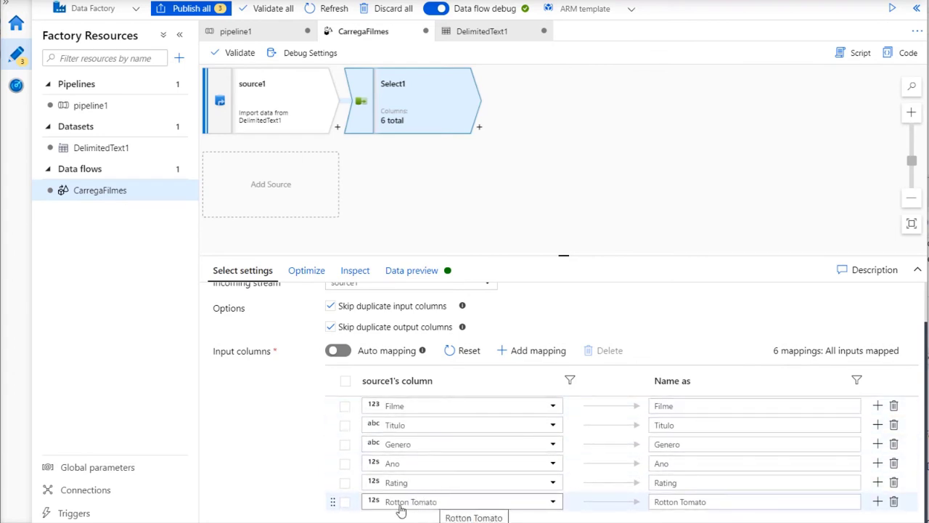
pyautogui.click(680, 506)
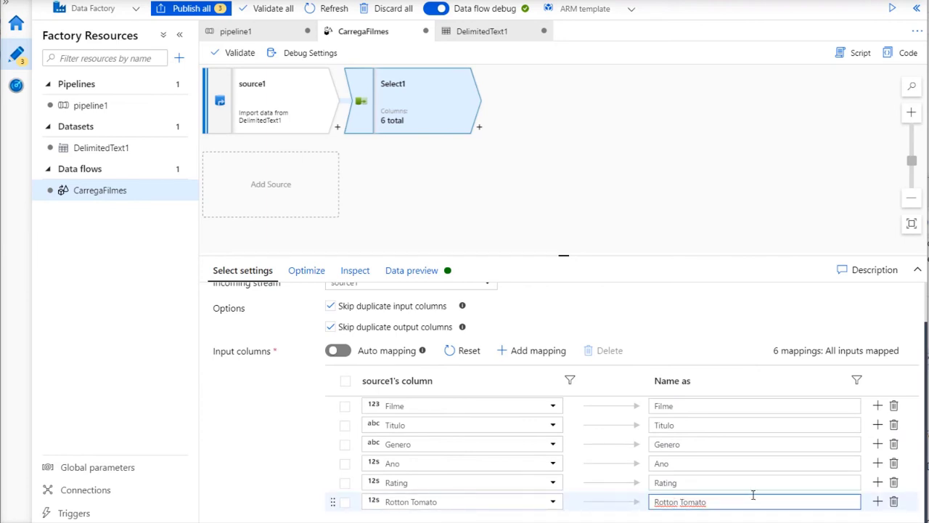
pyautogui.press('BackSpace')
pyautogui.write('e')
pyautogui.press('BackSpace')
pyautogui.click(928, 432)
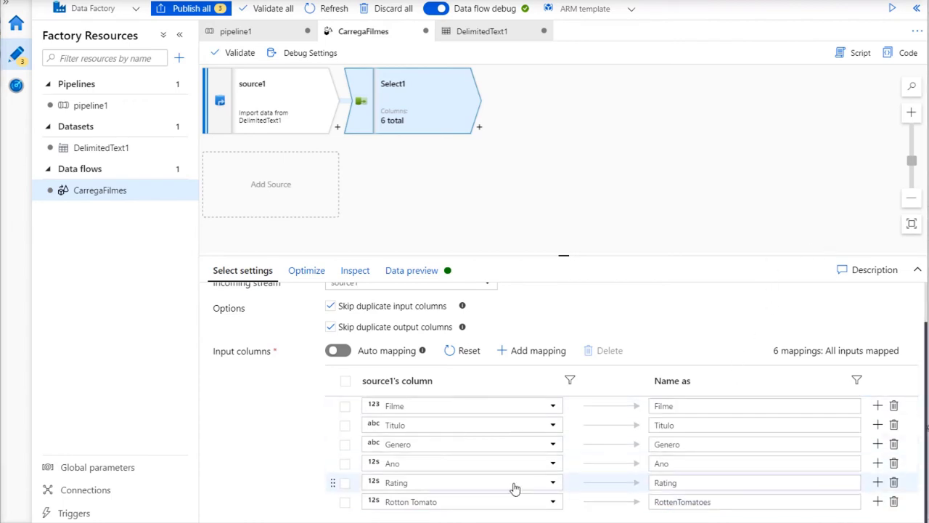
pyautogui.click(896, 485)
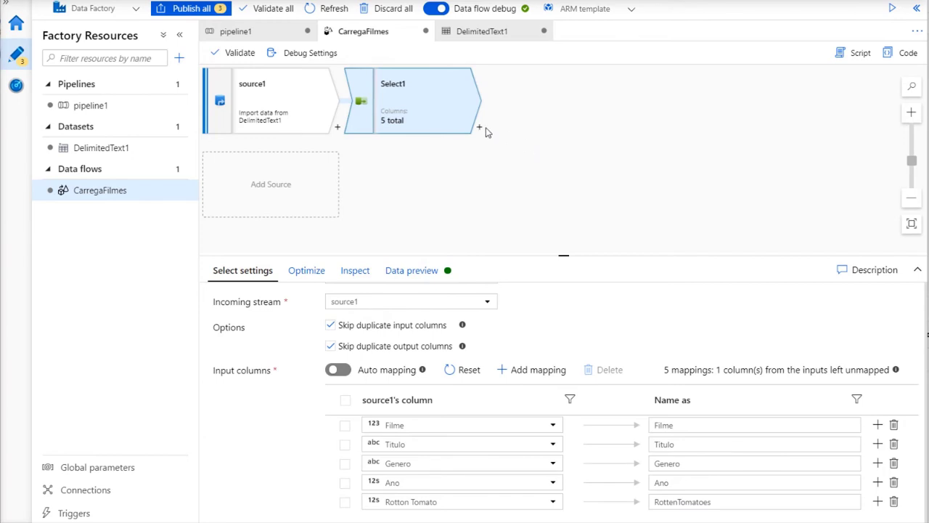
# Add a Filter step after Select1
pyautogui.click(480, 130)
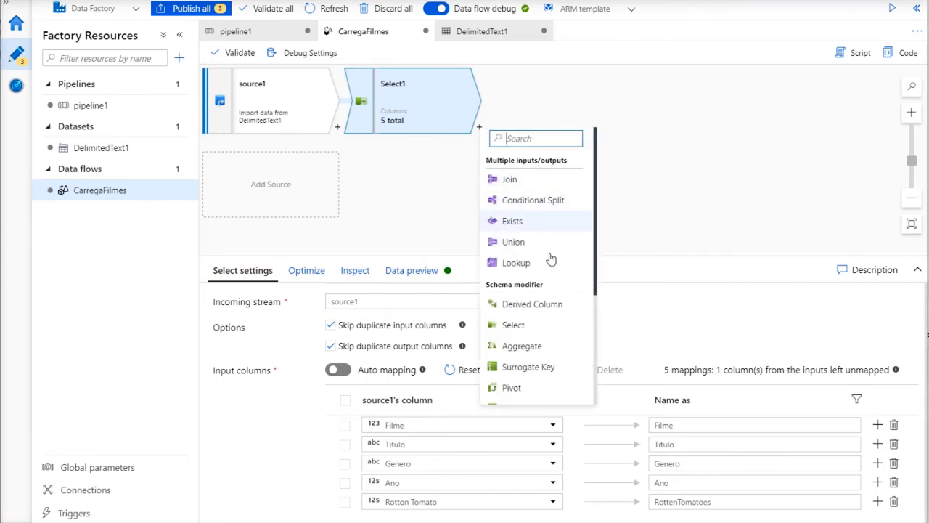
pyautogui.scroll(-5, 550, 251)
pyautogui.click(527, 311)
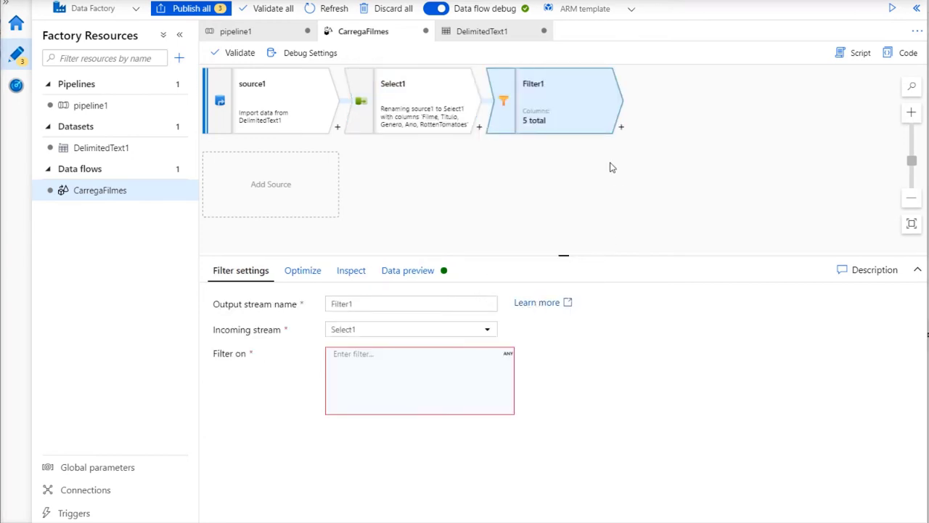
# Enter the Filter1 condition toInteger(Ano) > 1950 in the expression builder and save it
pyautogui.click(390, 370)
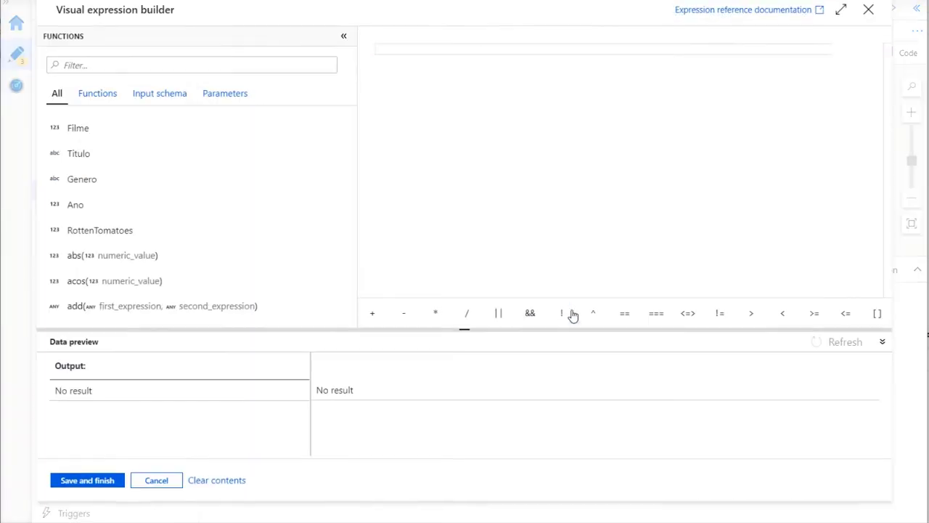
pyautogui.click(395, 56)
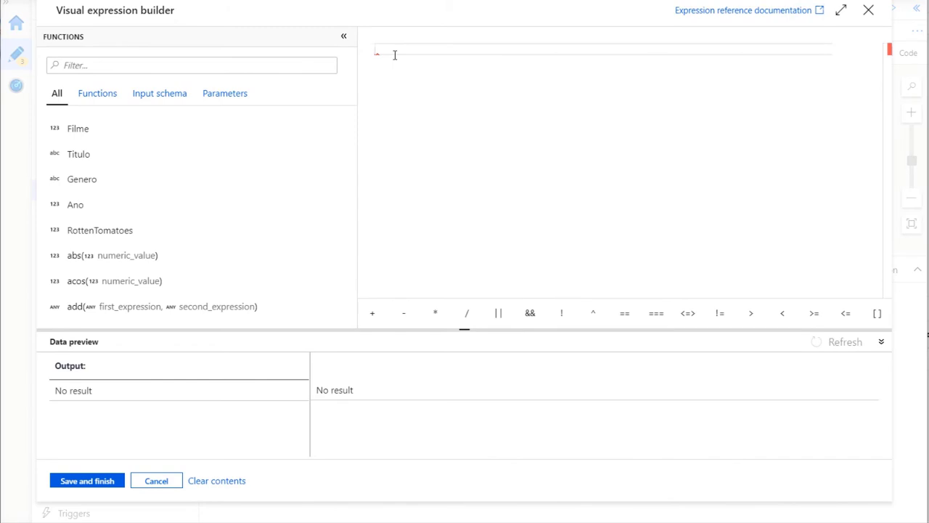
pyautogui.write('toi')
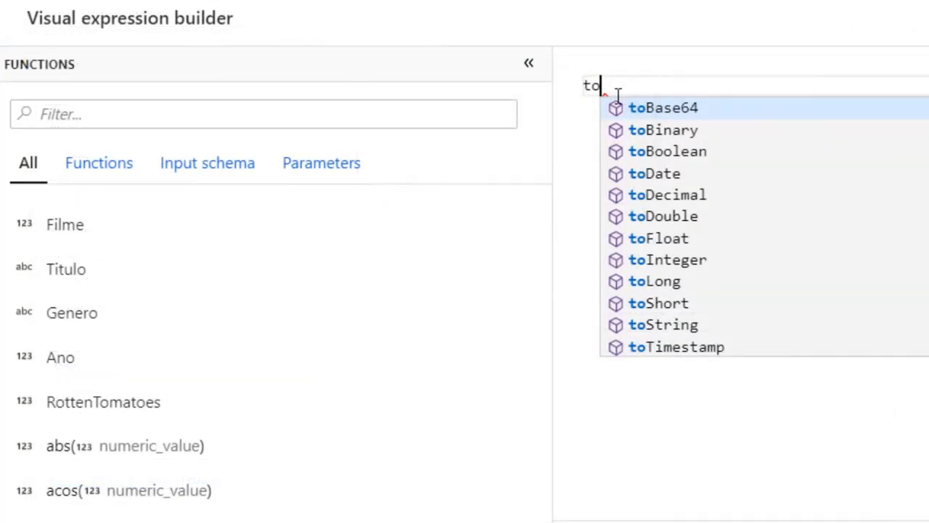
pyautogui.press('Return')
pyautogui.press('Left')
pyautogui.hotkey('shift', 'Right')
pyautogui.hotkey('shift', 'Right')
pyautogui.hotkey('shift', 'Right')
pyautogui.hotkey('shift', 'Right')
pyautogui.hotkey('shift', 'Right')
pyautogui.hotkey('shift', 'Right')
pyautogui.hotkey('shift', 'Right')
pyautogui.hotkey('shift', 'Right')
pyautogui.hotkey('shift', 'Right')
pyautogui.hotkey('shift', 'Right')
pyautogui.hotkey('shift', 'Right')
pyautogui.hotkey('shift', 'Right')
pyautogui.hotkey('shift', 'Right')
pyautogui.hotkey('shift', 'Right')
pyautogui.hotkey('shift', 'Right')
pyautogui.hotkey('shift', 'Right')
pyautogui.hotkey('shift', 'Right')
pyautogui.hotkey('shift', 'Right')
pyautogui.hotkey('shift', 'Right')
pyautogui.hotkey('shift', 'Right')
pyautogui.hotkey('shift', 'Right')
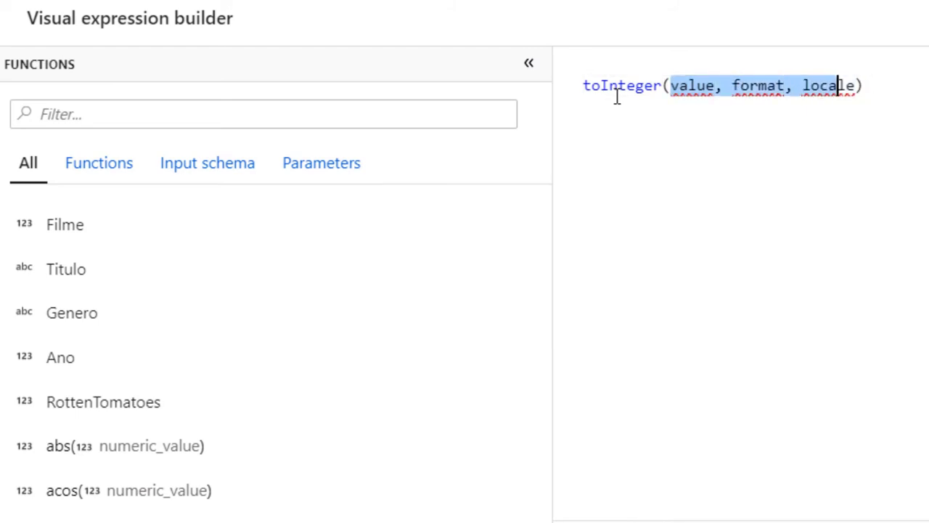
pyautogui.click(77, 351)
pyautogui.click(716, 84)
pyautogui.write('> 1')
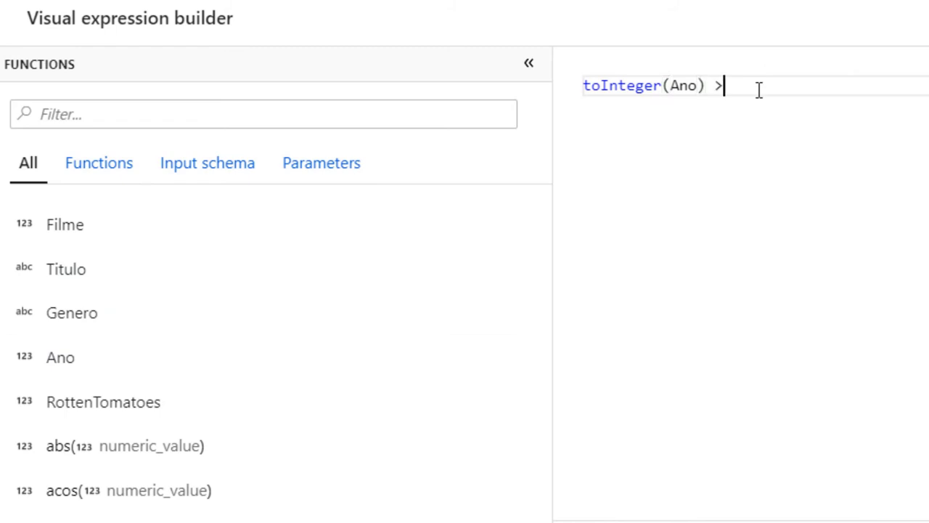
pyautogui.write('50')
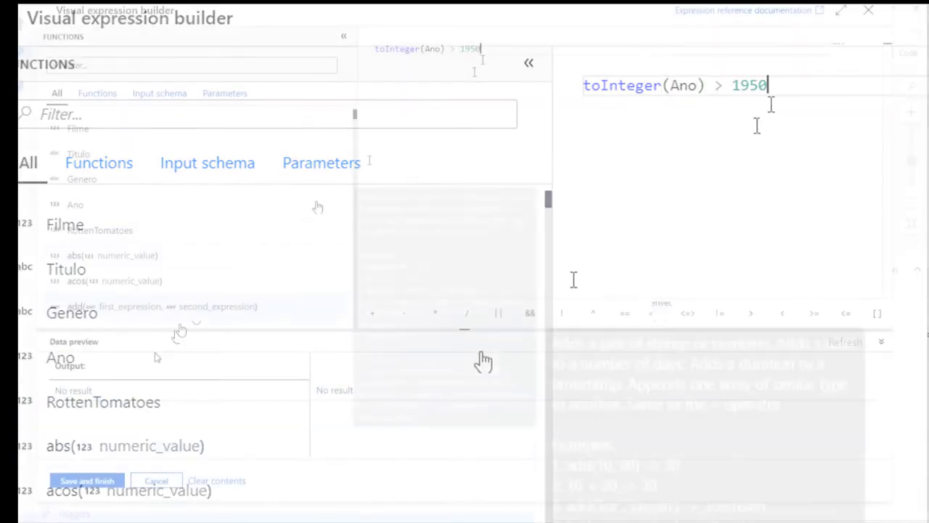
pyautogui.click(89, 480)
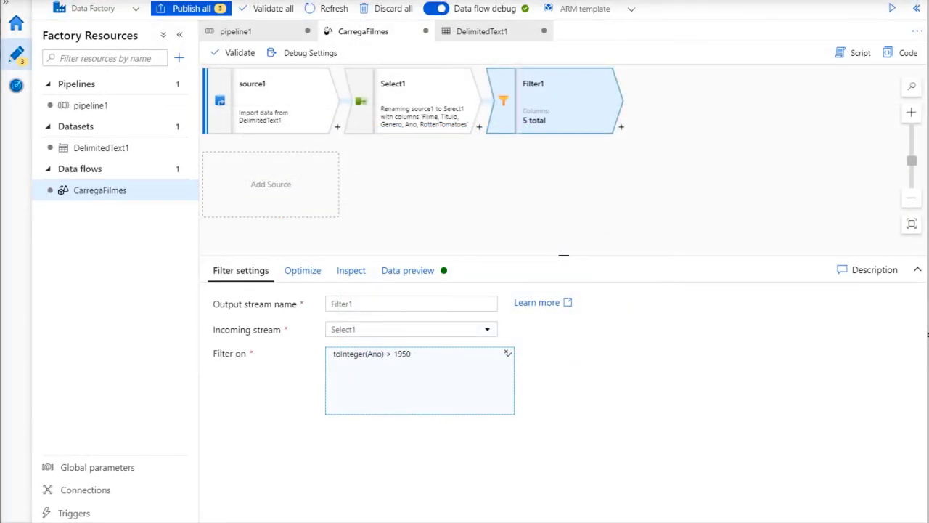
# Add a Derived Column step after Filter1 with a new column named GeneroPrincipal
pyautogui.click(622, 128)
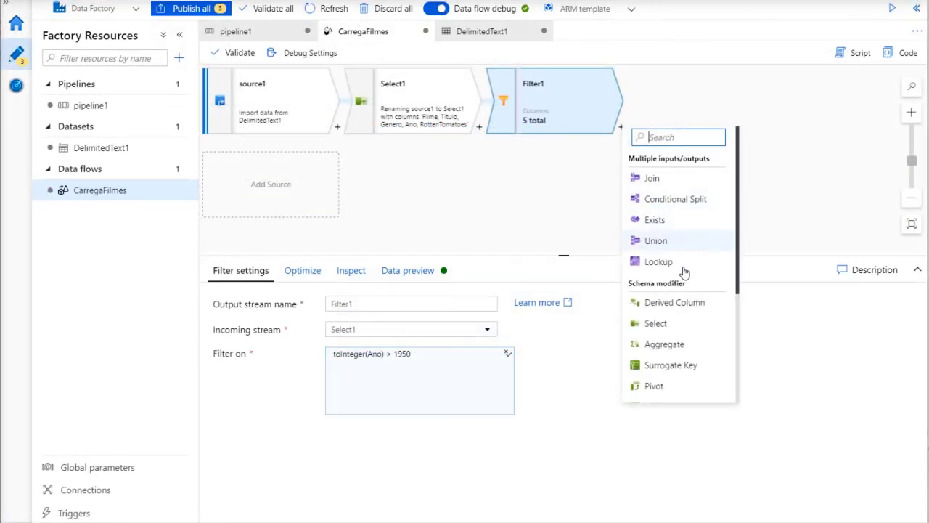
pyautogui.click(671, 302)
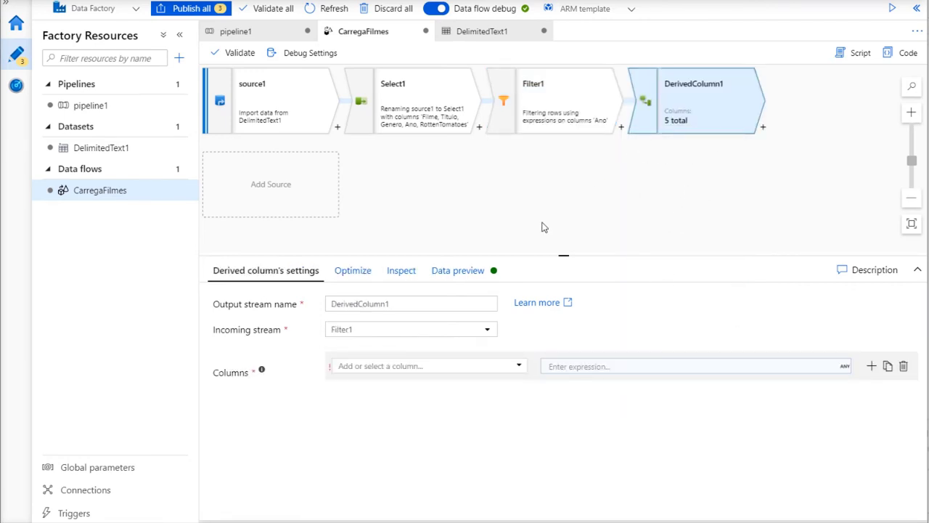
pyautogui.click(369, 367)
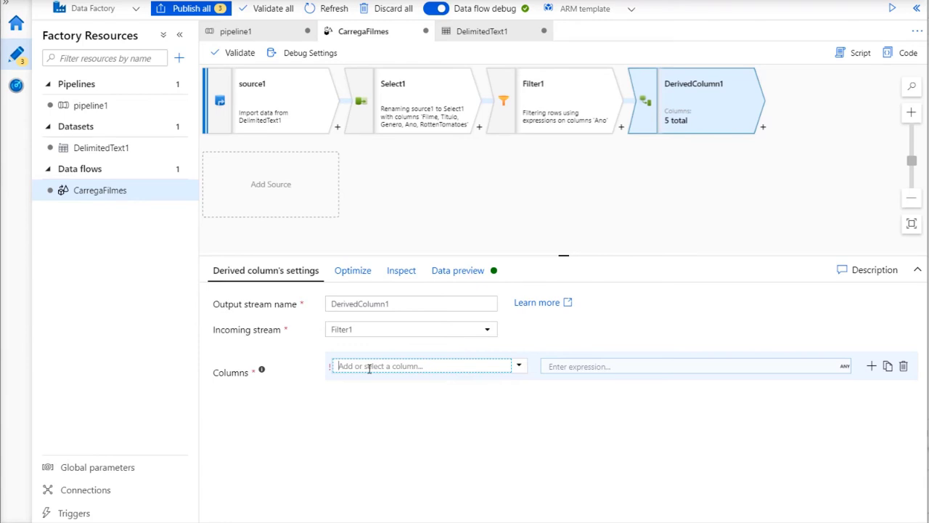
pyautogui.write('G')
pyautogui.write('eneroPrincipal')
# Set GeneroPrincipal to iif(locate('|',Genero)>1,(left(Genero,locate('|',Genero)-1)),Genero)
pyautogui.click(592, 367)
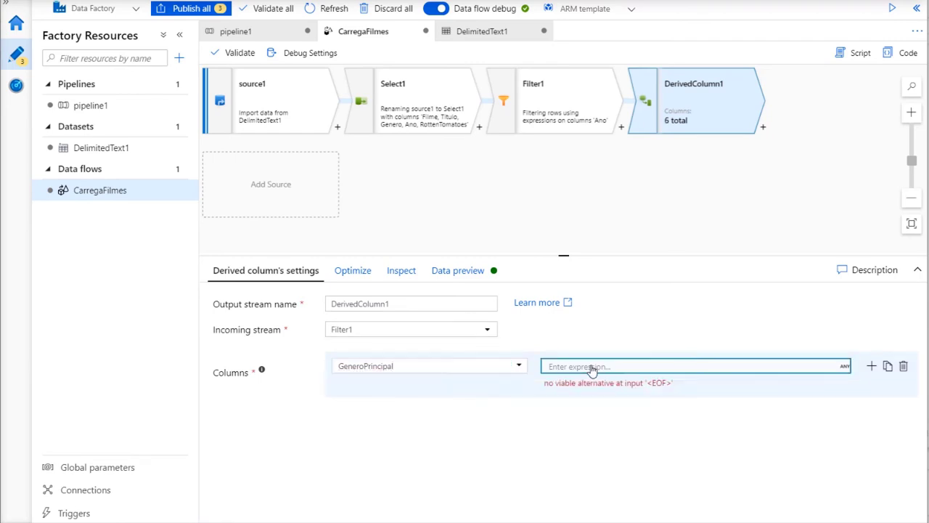
pyautogui.click(538, 76)
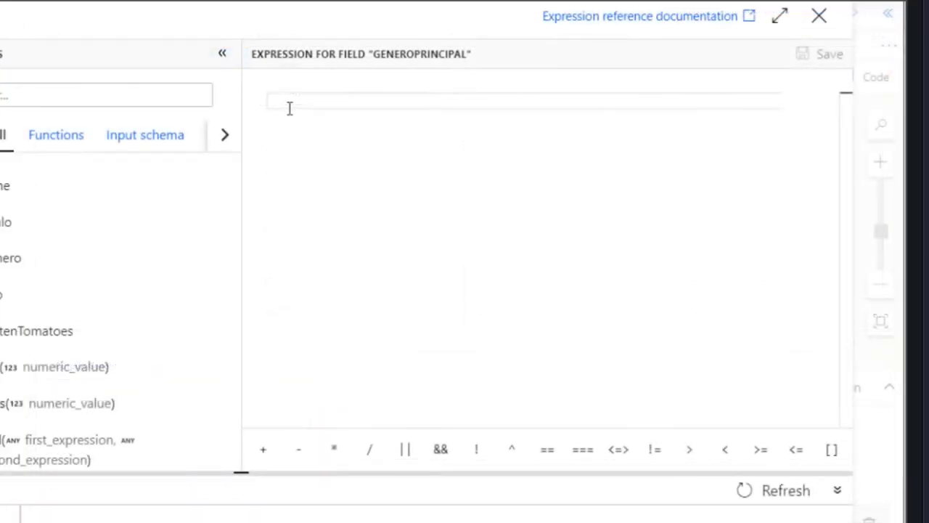
pyautogui.write('iif(loca')
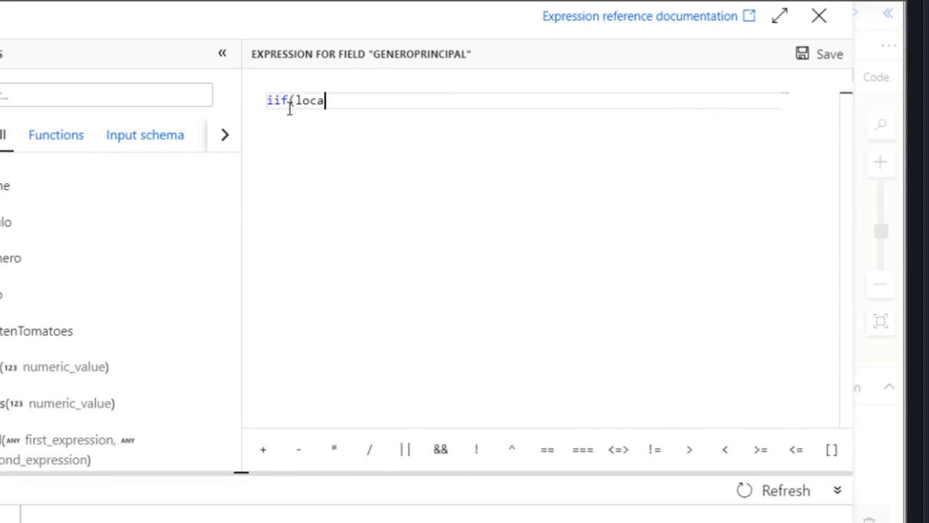
pyautogui.write("te('|',G")
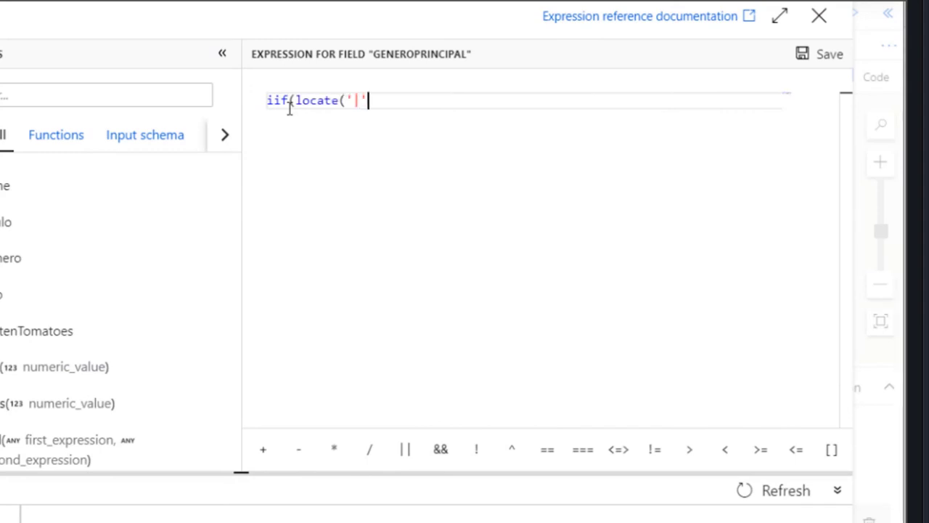
pyautogui.write('enero)>1')
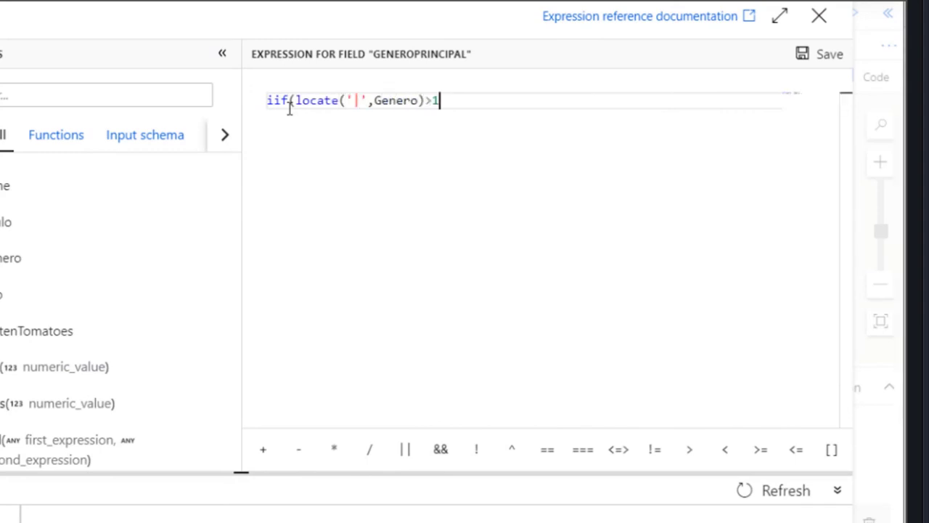
pyautogui.write(',(left(Ge')
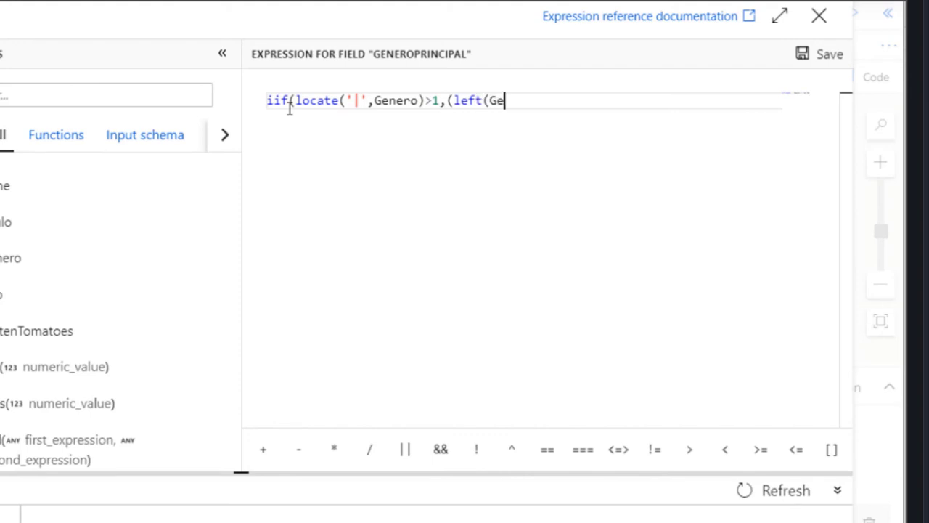
pyautogui.write('nero,locat')
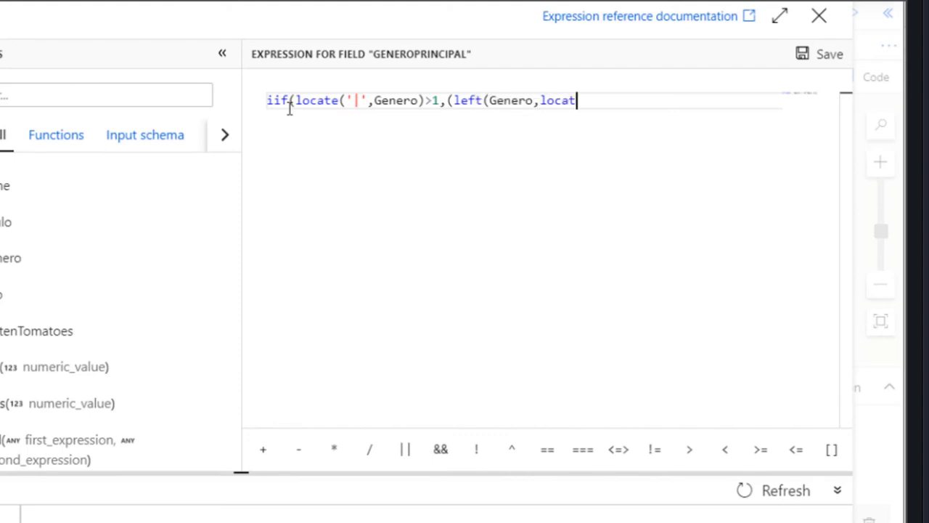
pyautogui.write("e('|',Gen")
pyautogui.write('ero)-1)),G')
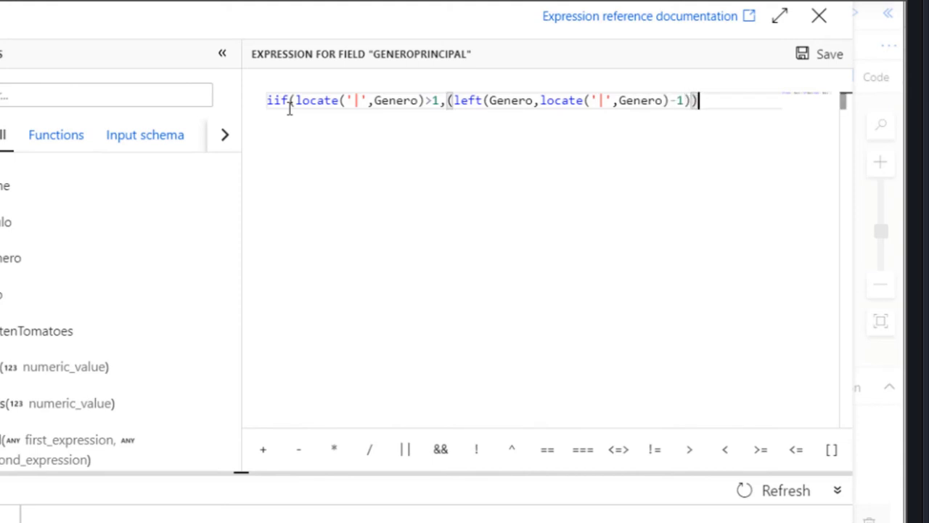
pyautogui.write('enero)')
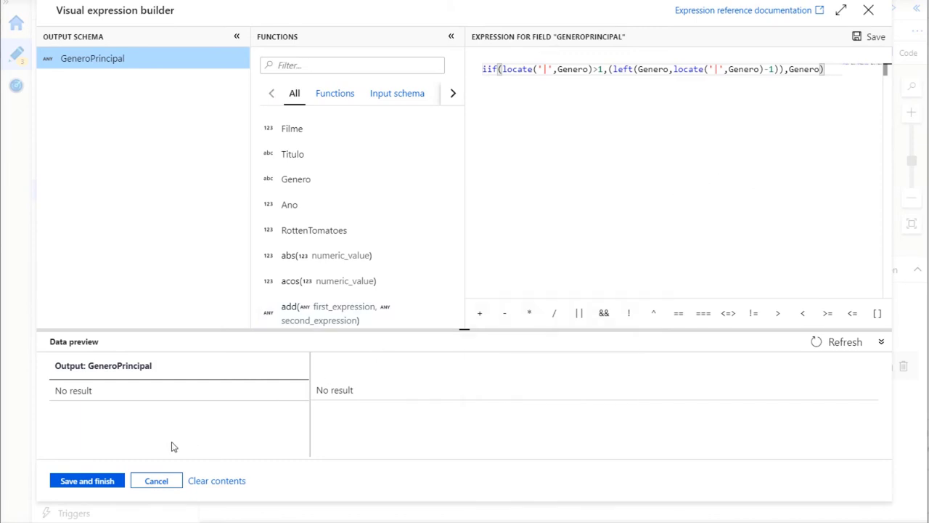
pyautogui.click(87, 481)
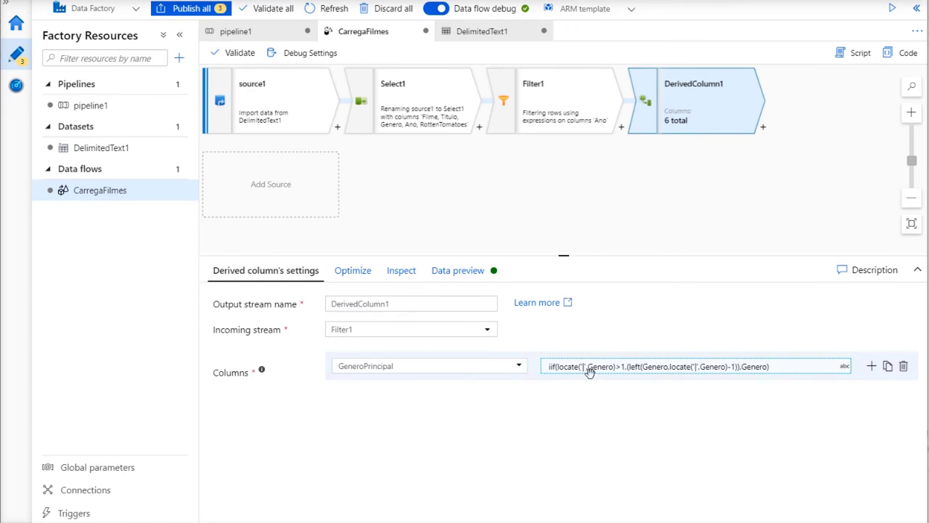
# Add a Window step after DerivedColumn1
pyautogui.click(763, 127)
pyautogui.scroll(-1, 832, 362)
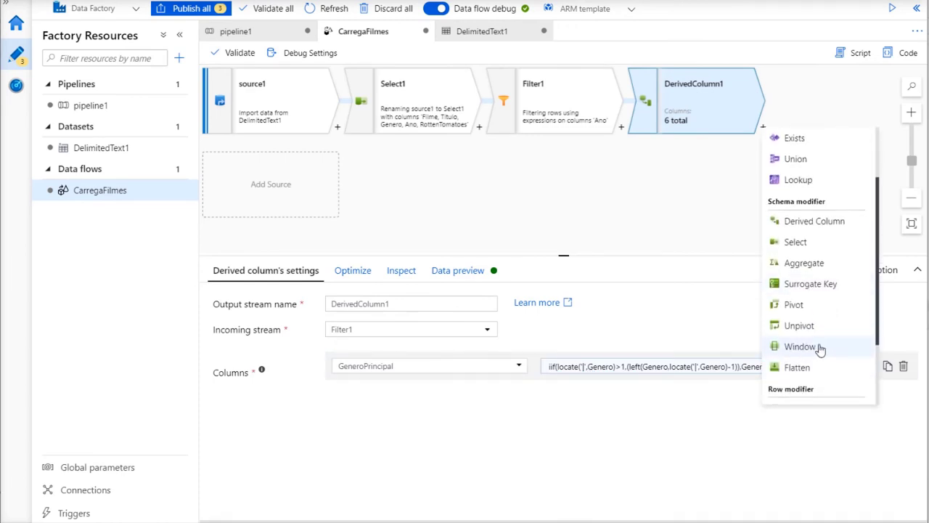
pyautogui.scroll(1, 820, 349)
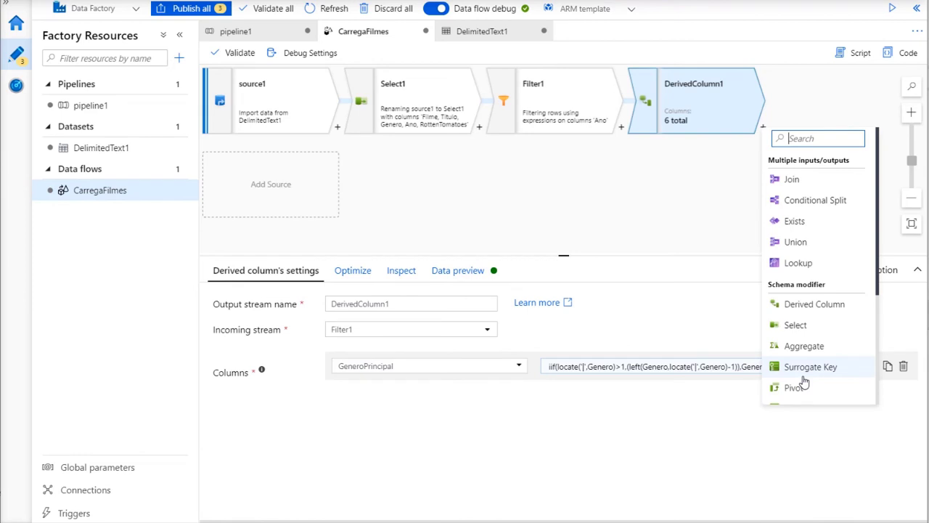
pyautogui.click(730, 193)
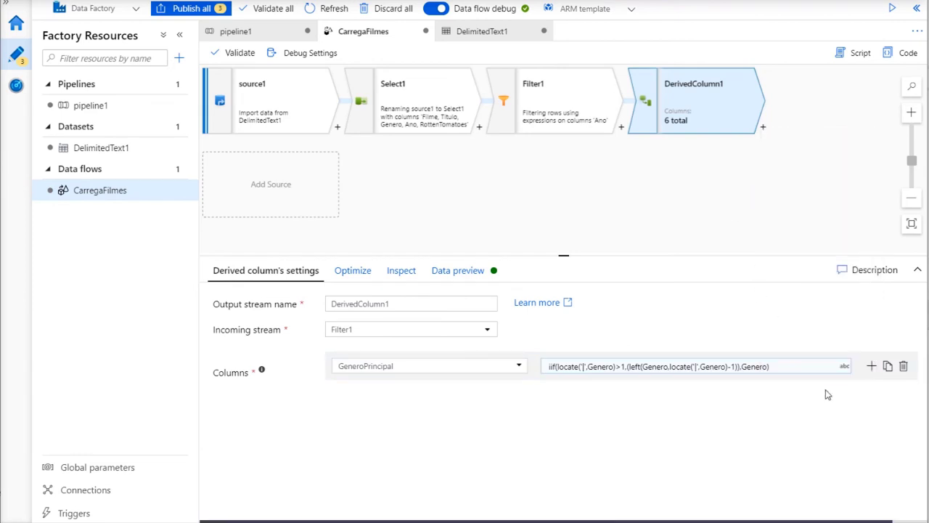
pyautogui.click(764, 129)
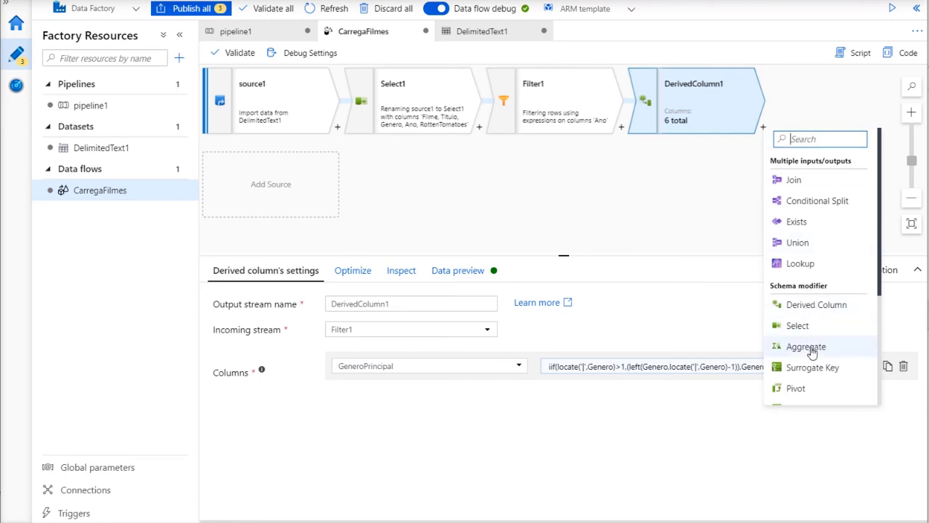
pyautogui.scroll(-1, 824, 348)
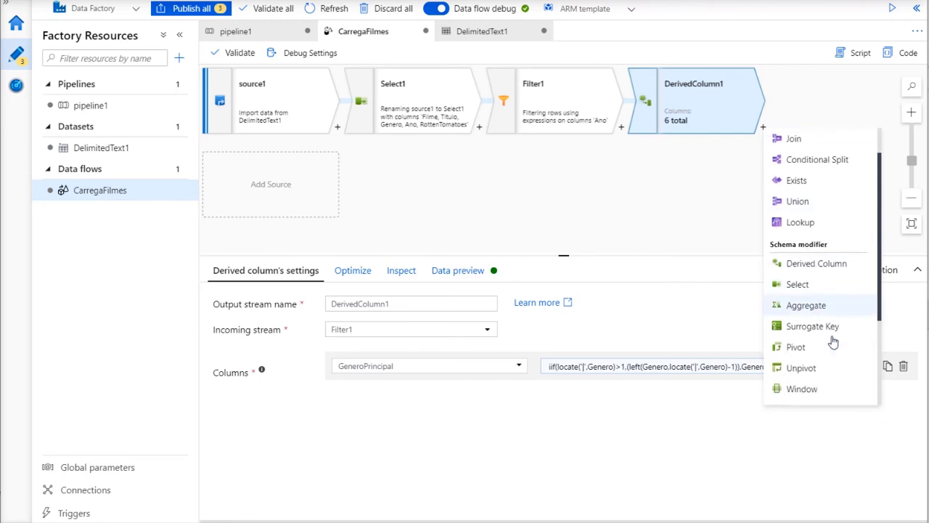
pyautogui.click(816, 390)
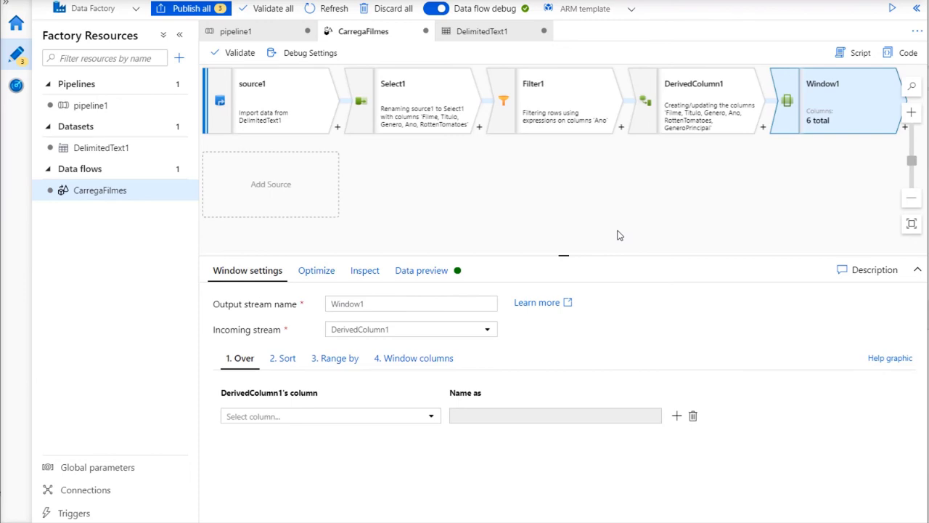
# Partition the window over GeneroPrincipal and Ano
pyautogui.click(431, 416)
pyautogui.scroll(-1, 365, 459)
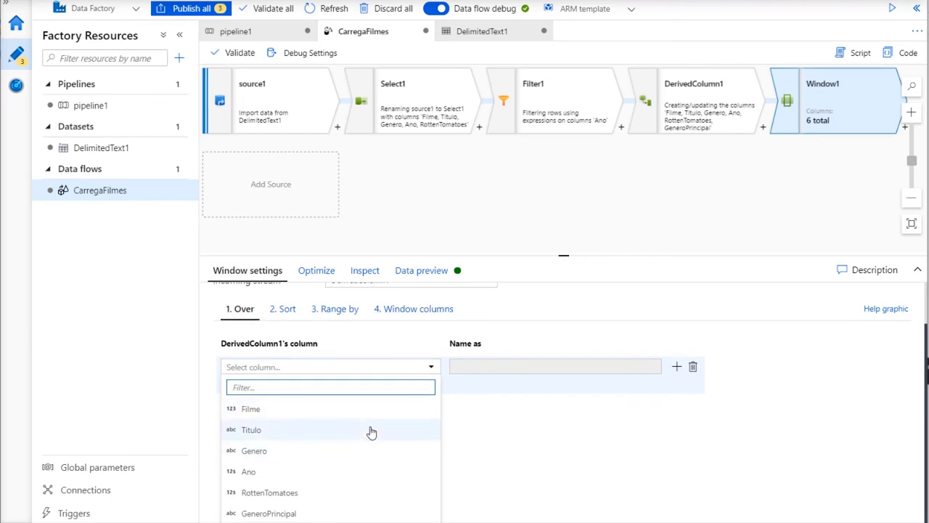
pyautogui.click(297, 512)
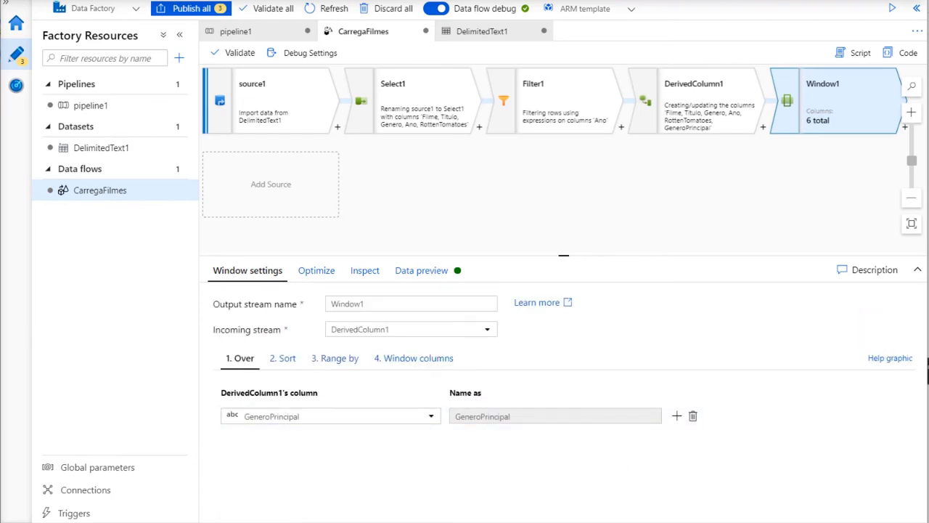
pyautogui.click(678, 419)
pyautogui.click(427, 446)
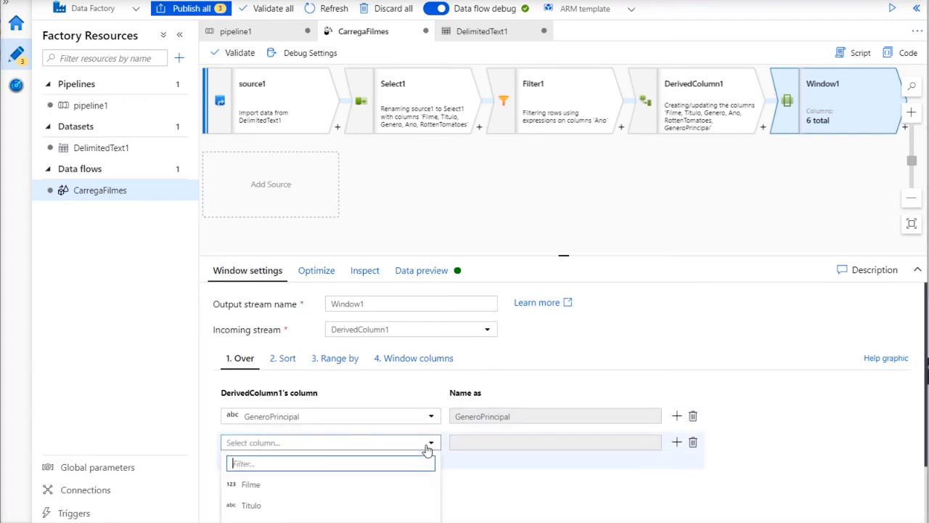
pyautogui.scroll(-2, 305, 484)
pyautogui.click(318, 477)
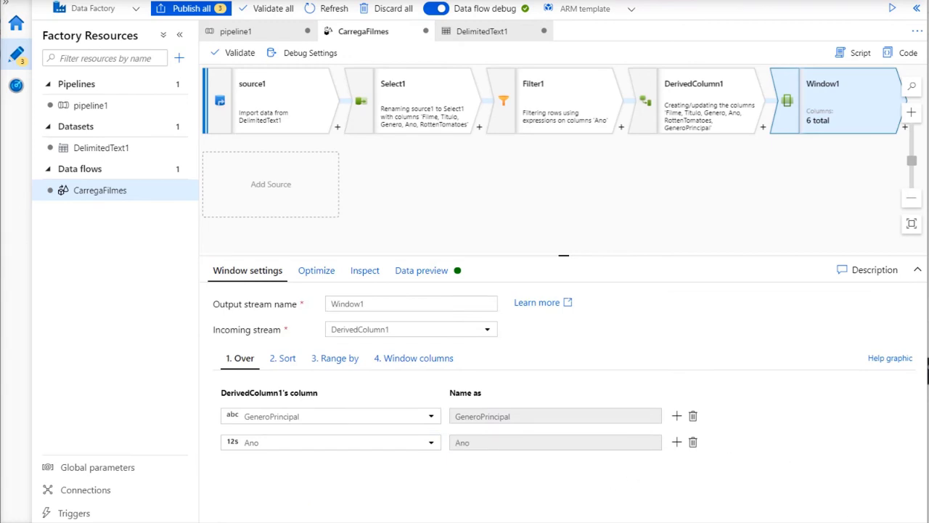
# Rename Window1 to RankingDoFilmePorRating
pyautogui.moveTo(394, 305); pyautogui.dragTo(308, 306)
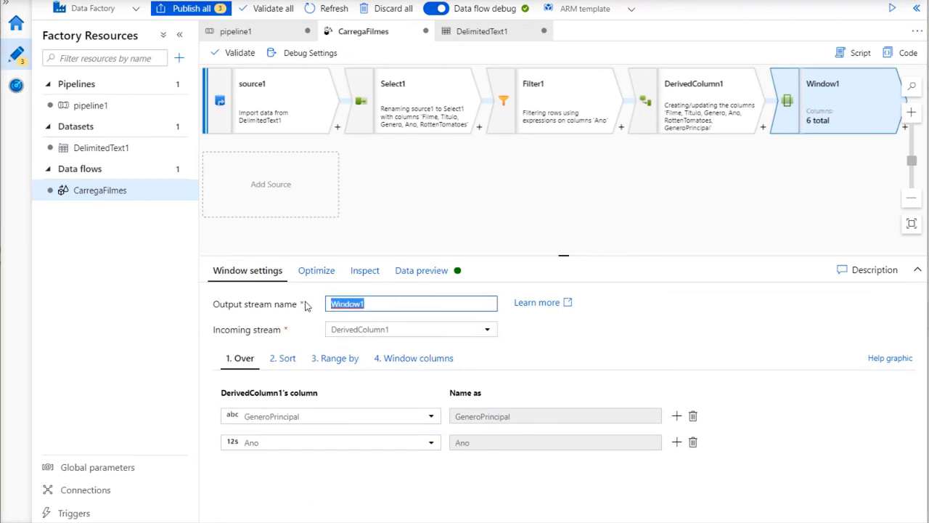
pyautogui.write('R')
pyautogui.write('Rating')
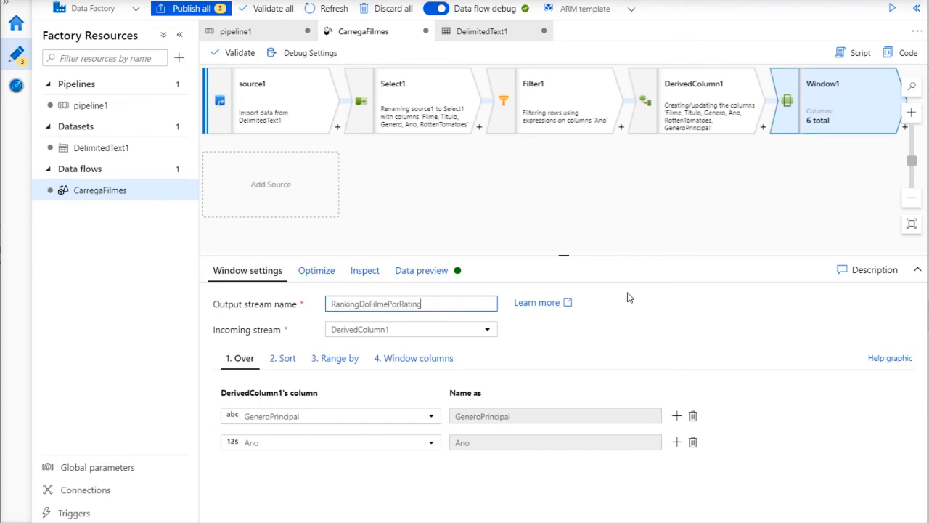
pyautogui.click(629, 298)
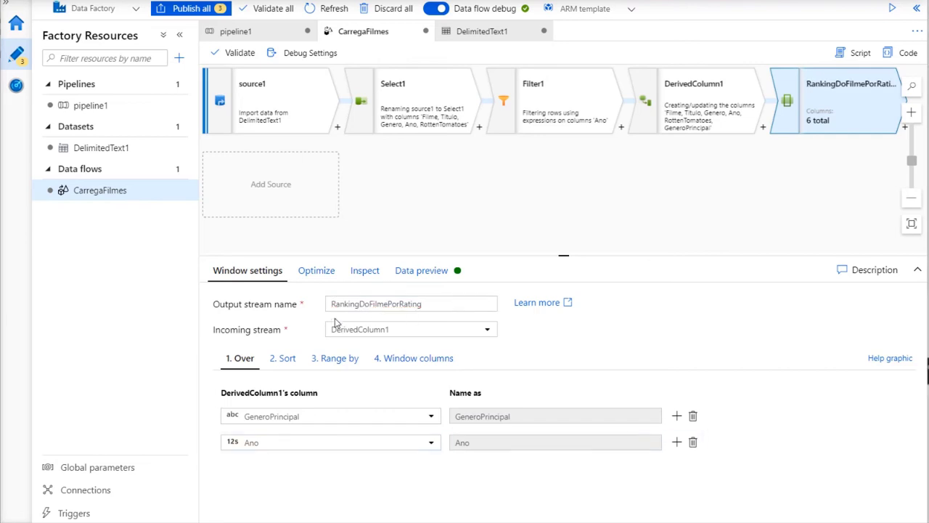
# Sort the window by RottenTomatoes in descending order
pyautogui.click(282, 363)
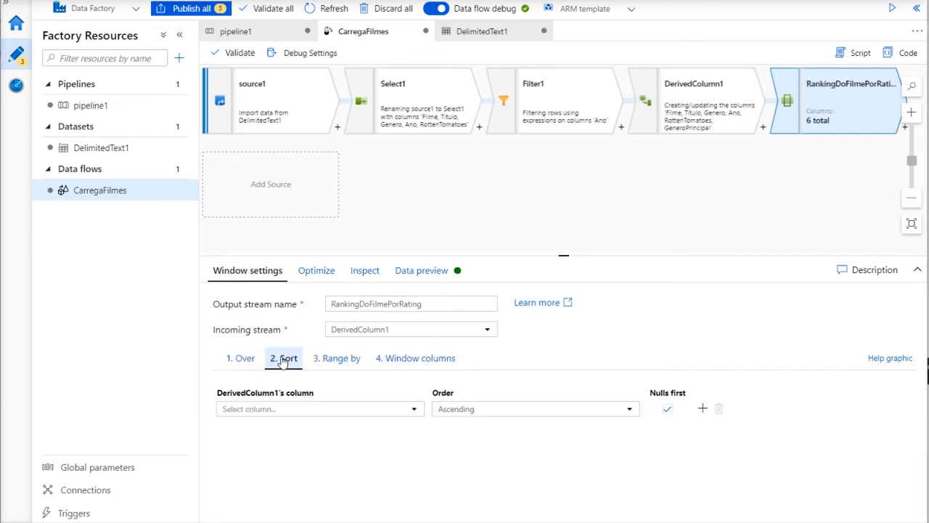
pyautogui.click(410, 411)
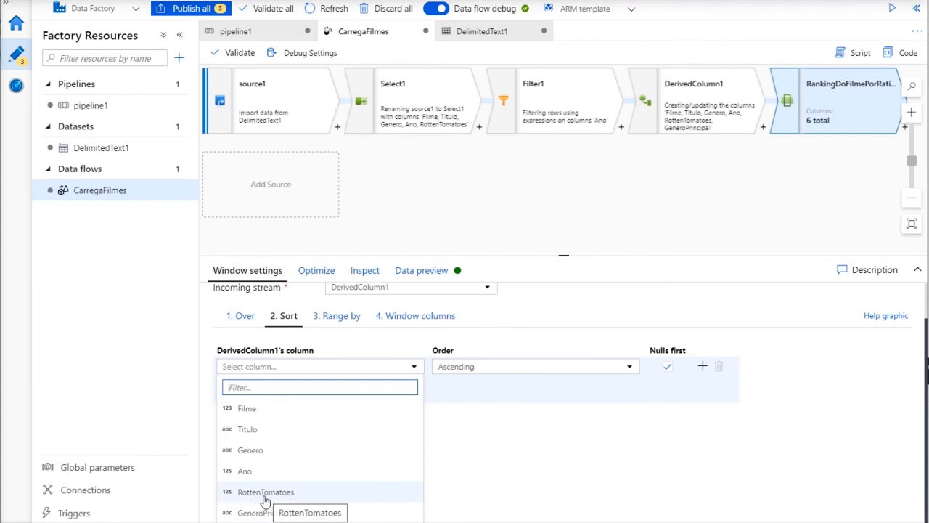
pyautogui.click(283, 493)
pyautogui.click(554, 411)
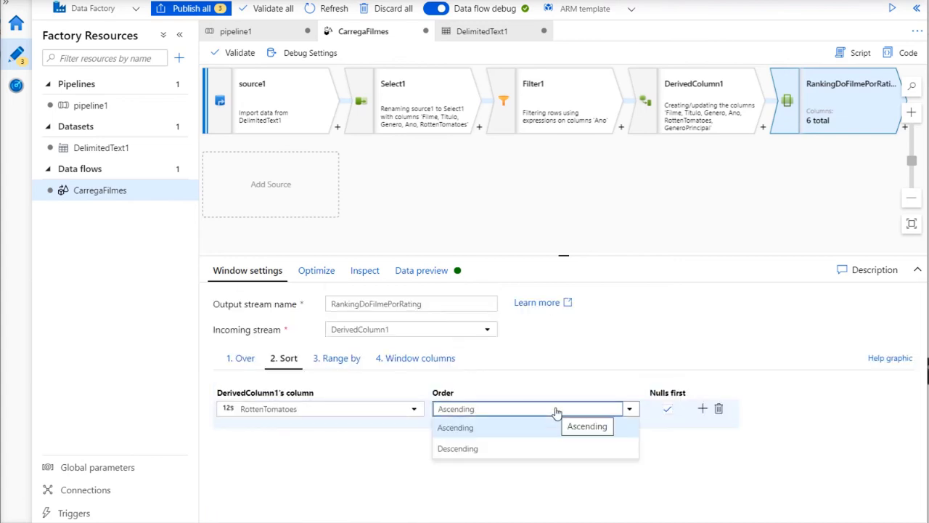
pyautogui.click(492, 447)
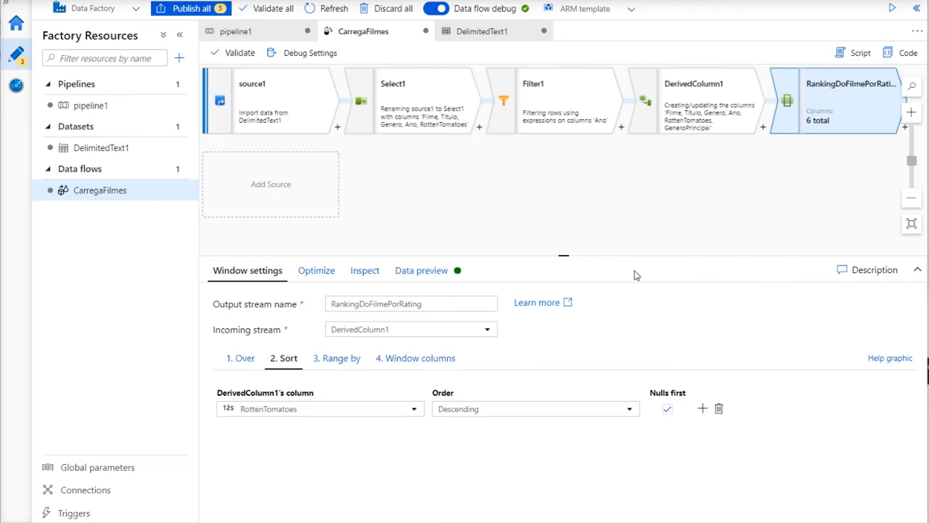
# Add window column RatingsRank computed with the expression rank()
pyautogui.click(407, 361)
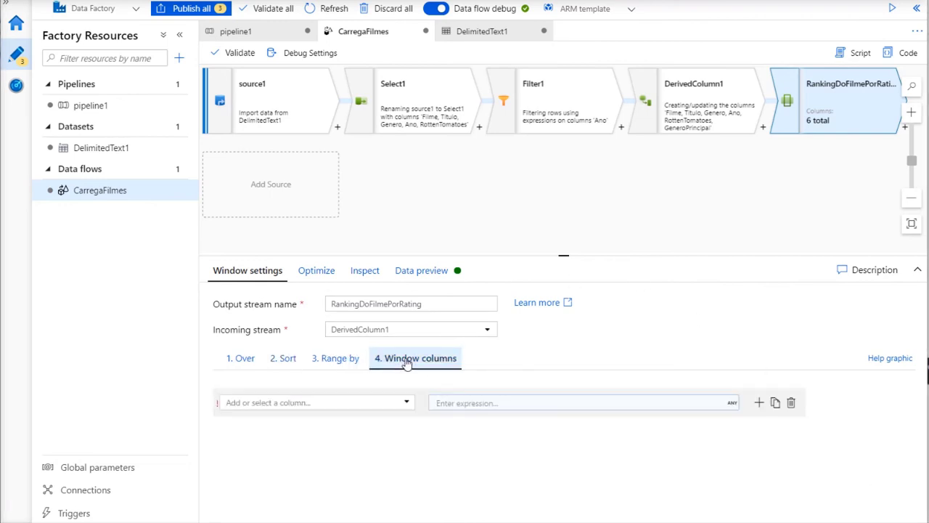
pyautogui.click(316, 402)
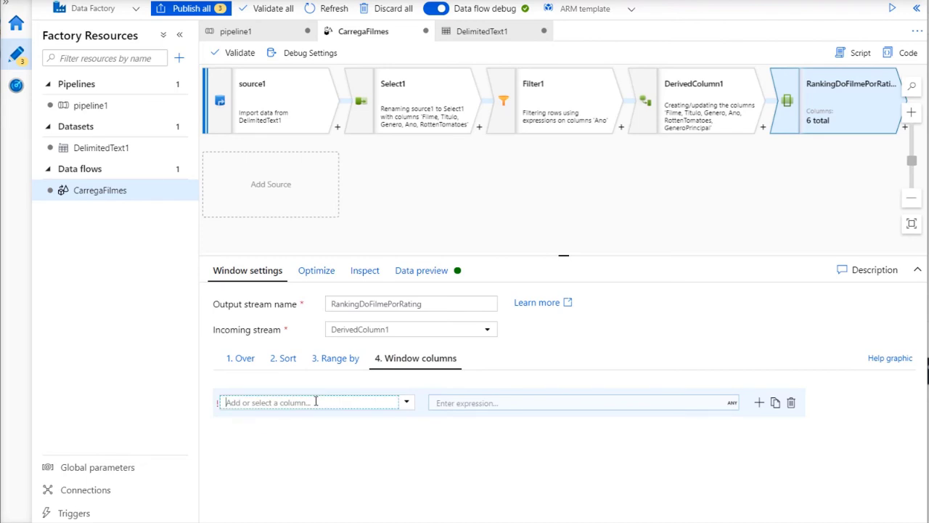
pyautogui.write('RatingsRa')
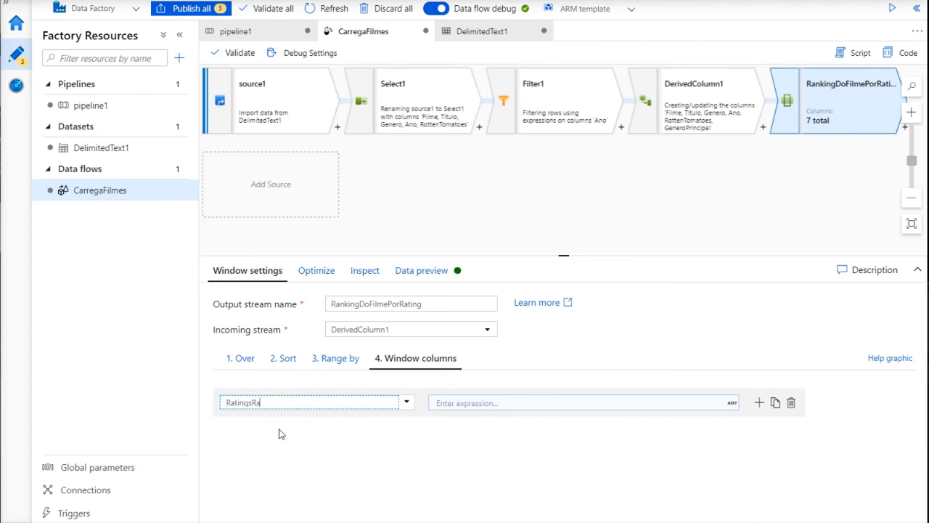
pyautogui.write('nk')
pyautogui.click(472, 406)
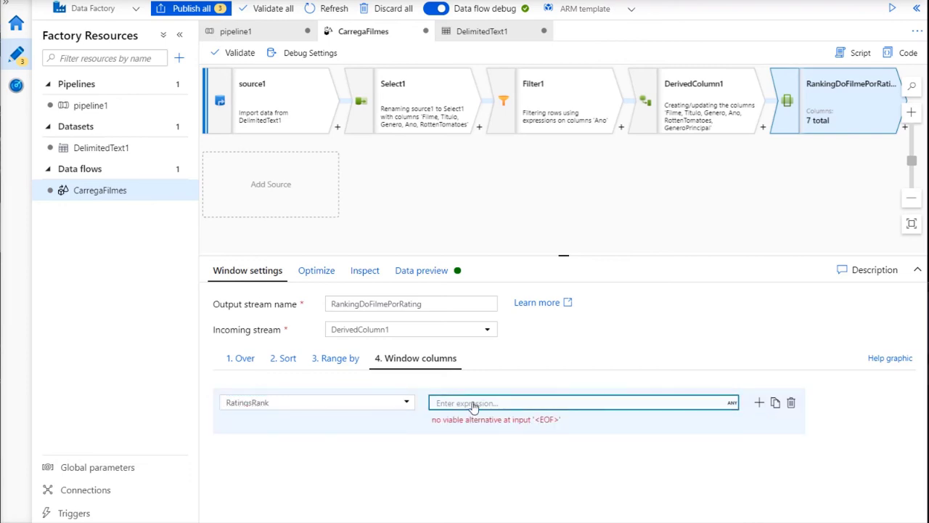
pyautogui.click(559, 75)
pyautogui.write('r')
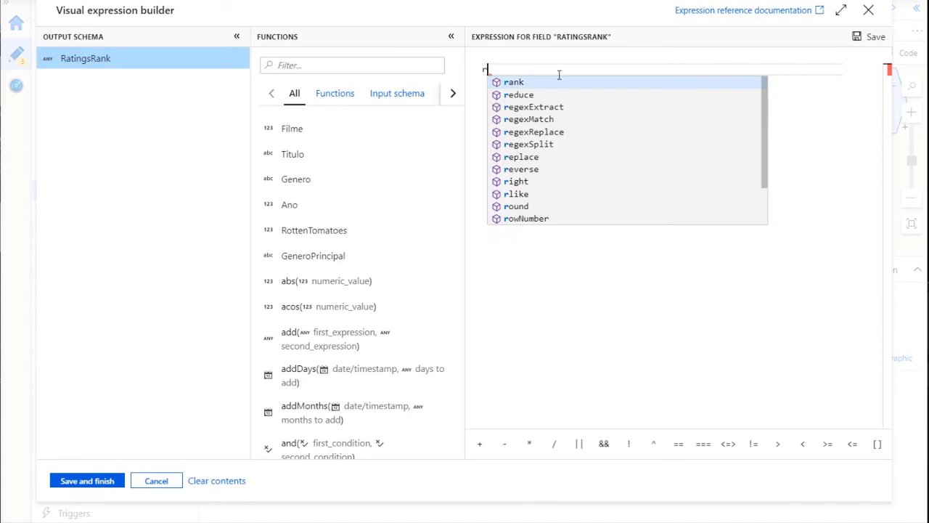
pyautogui.write('ank')
pyautogui.press('Return')
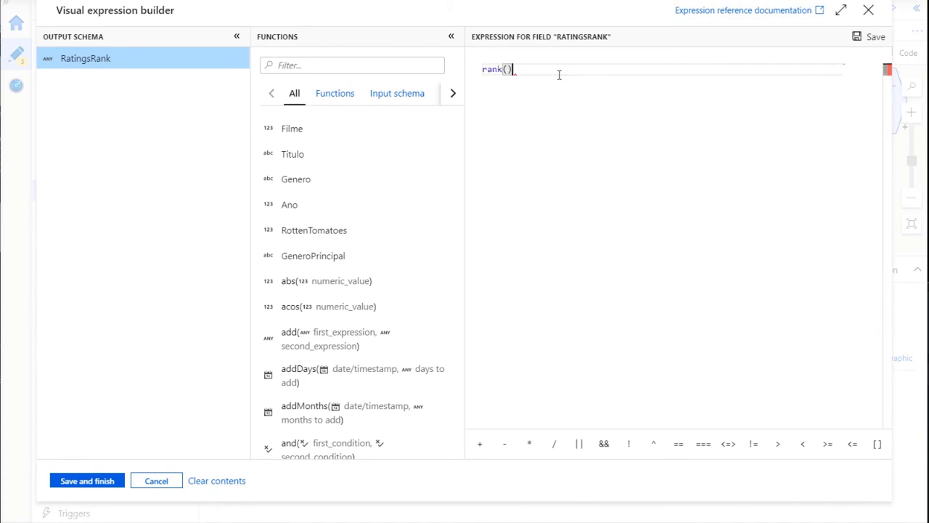
pyautogui.click(88, 481)
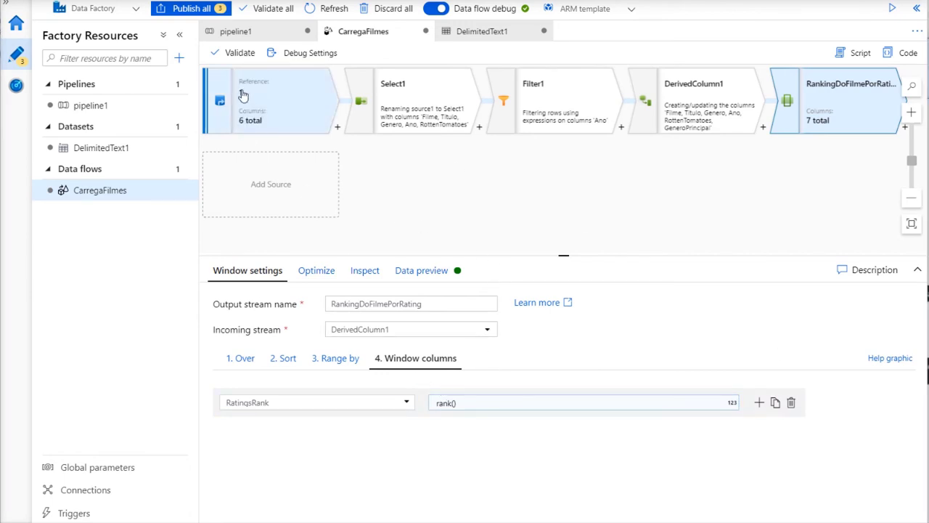
pyautogui.click(179, 35)
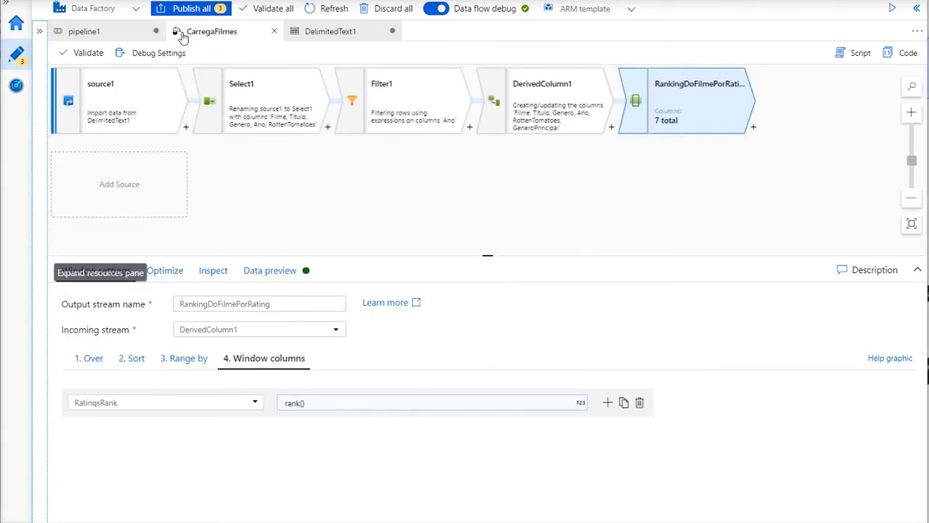
# Add an Aggregate step after the ranking and name it AgregacaoRatings
pyautogui.click(754, 128)
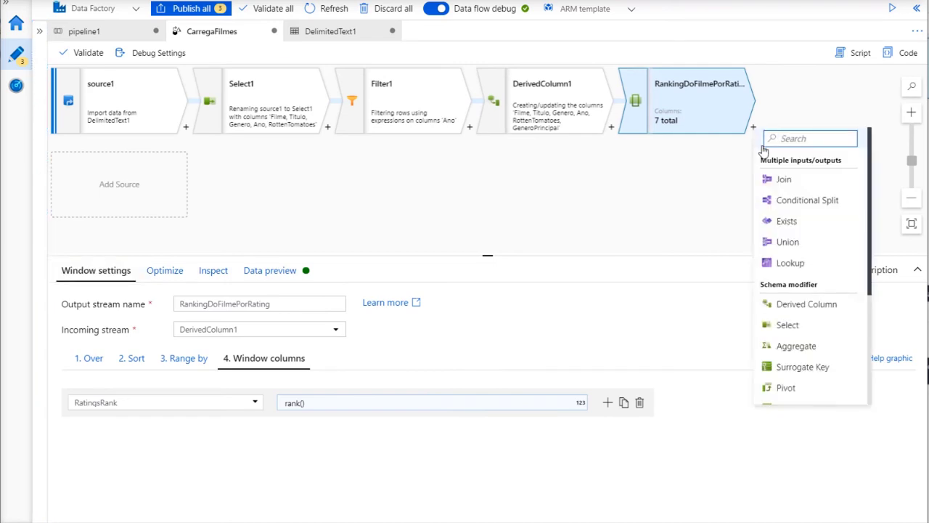
pyautogui.click(781, 347)
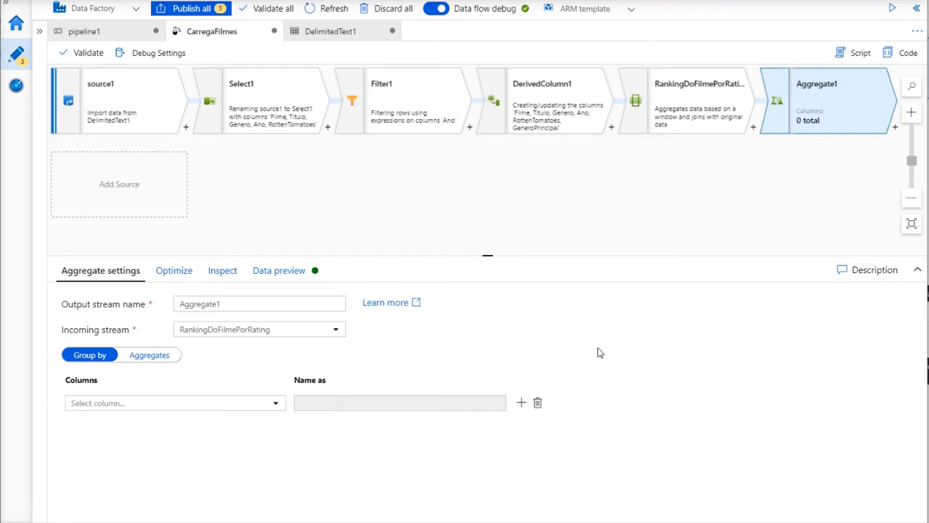
pyautogui.click(276, 406)
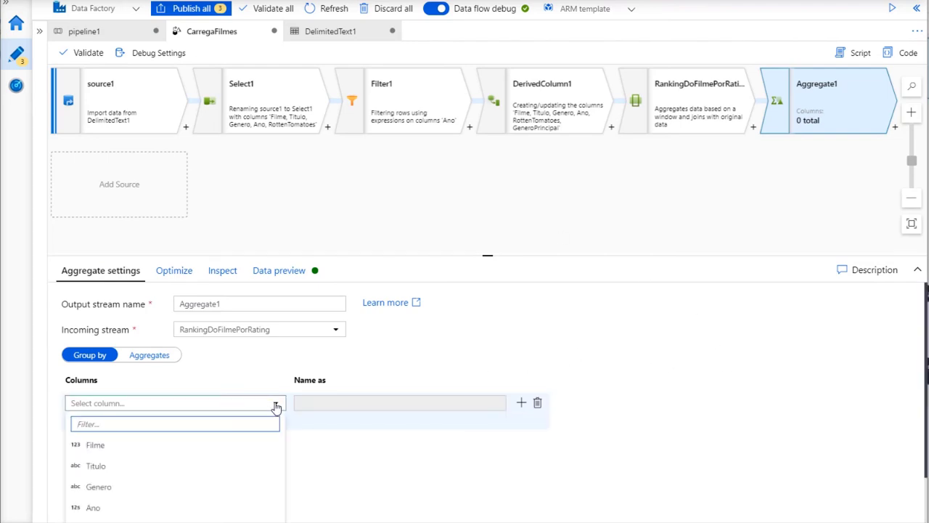
pyautogui.click(276, 406)
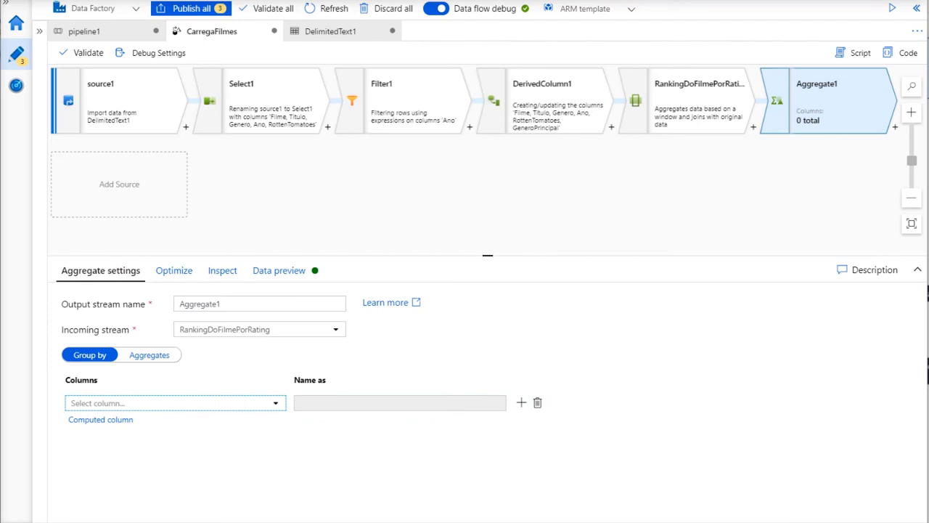
pyautogui.moveTo(232, 305); pyautogui.dragTo(169, 305)
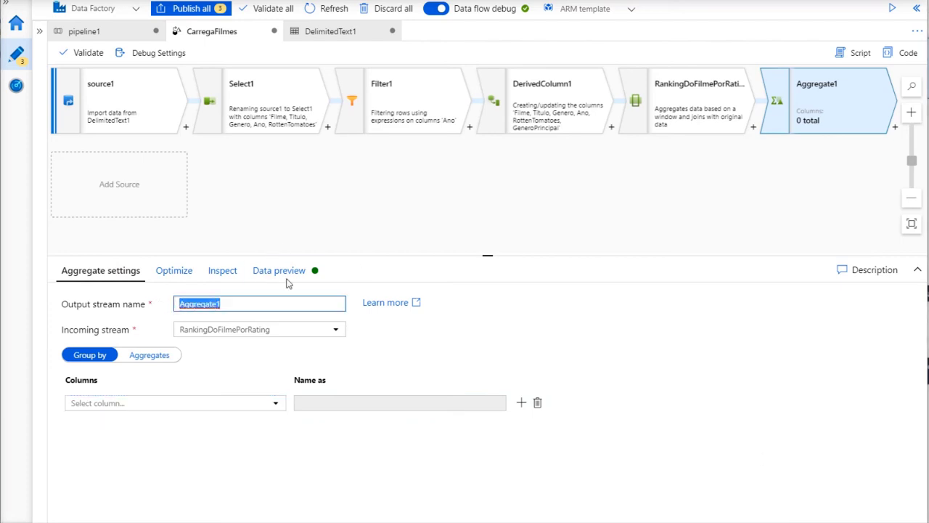
pyautogui.write('Agre')
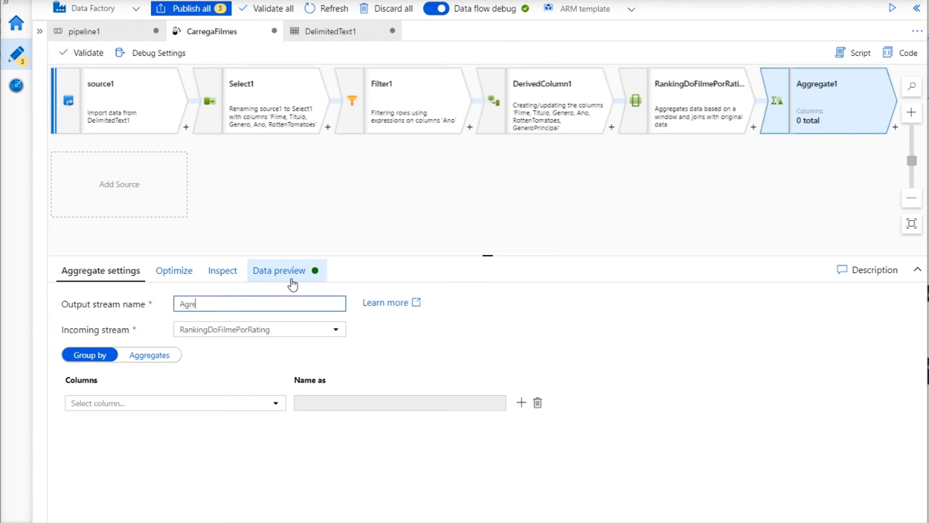
pyautogui.write('gacaoRating')
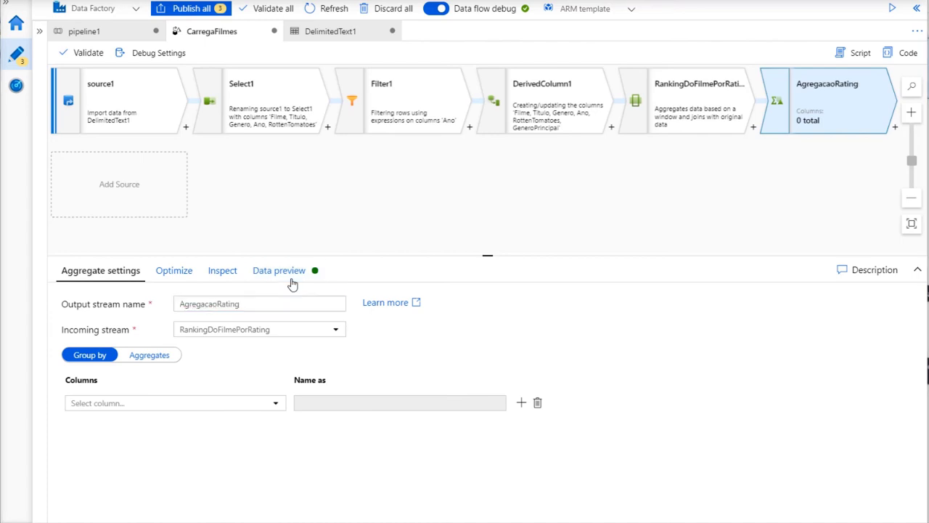
pyautogui.write('s')
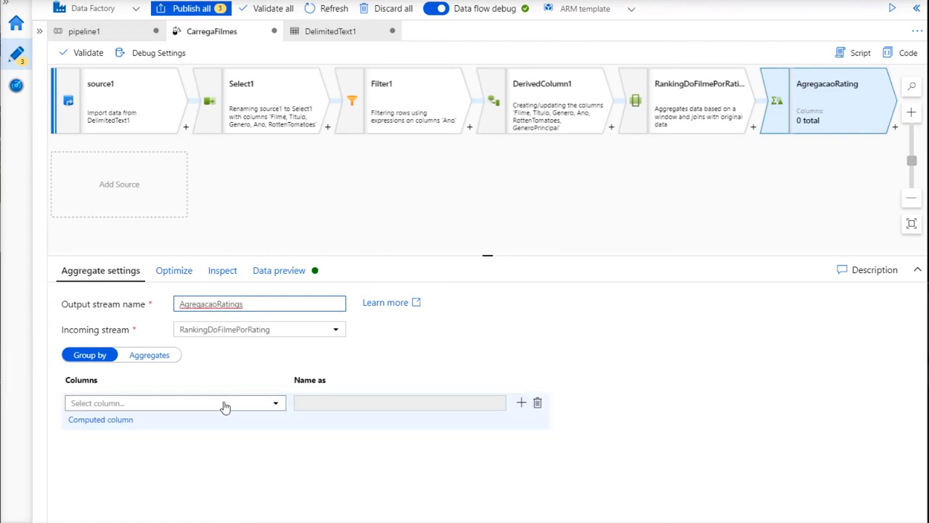
# Group AgregacaoRatings by GeneroPrincipal and Ano
pyautogui.click(274, 404)
pyautogui.scroll(-1, 146, 479)
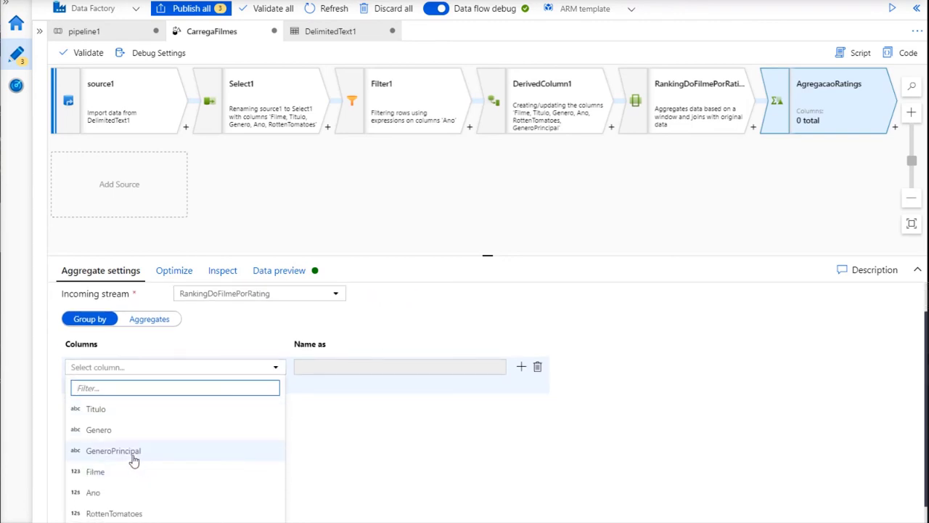
pyautogui.click(132, 455)
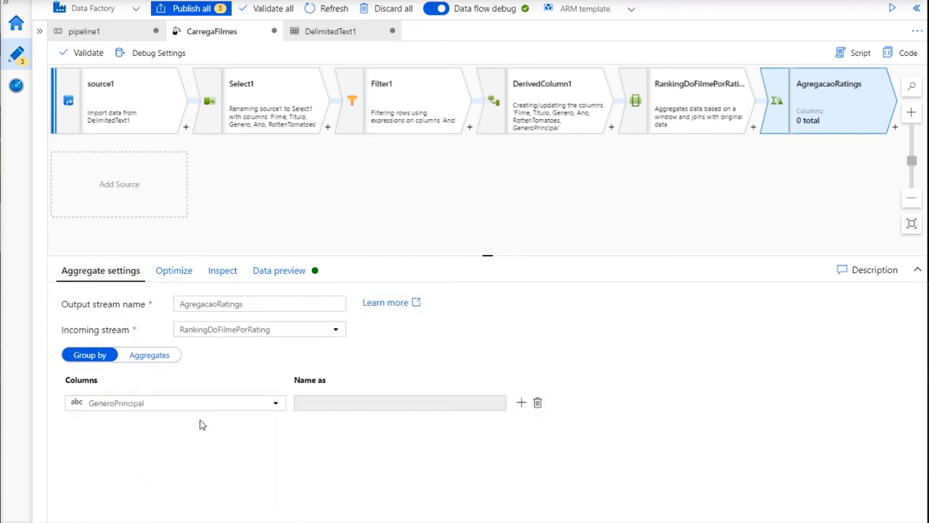
pyautogui.click(522, 402)
pyautogui.click(277, 430)
pyautogui.scroll(-2, 156, 465)
pyautogui.click(145, 448)
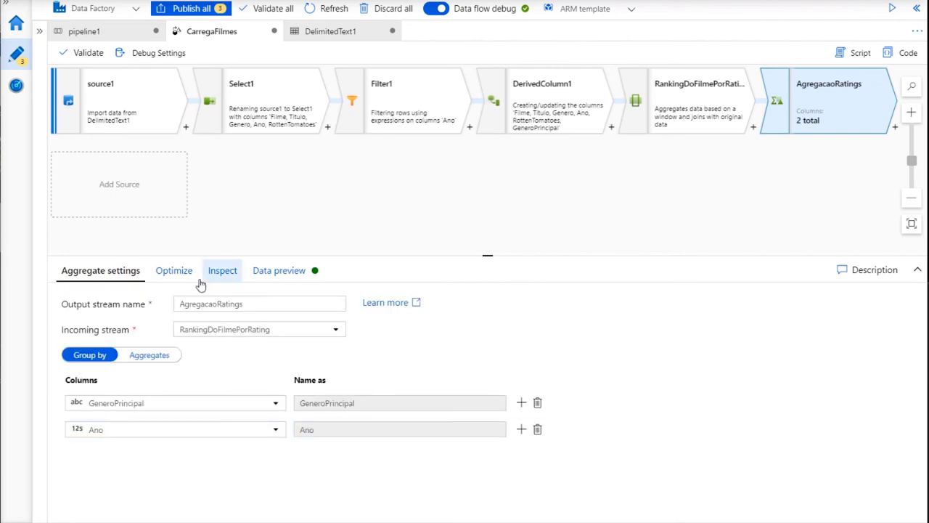
pyautogui.click(148, 355)
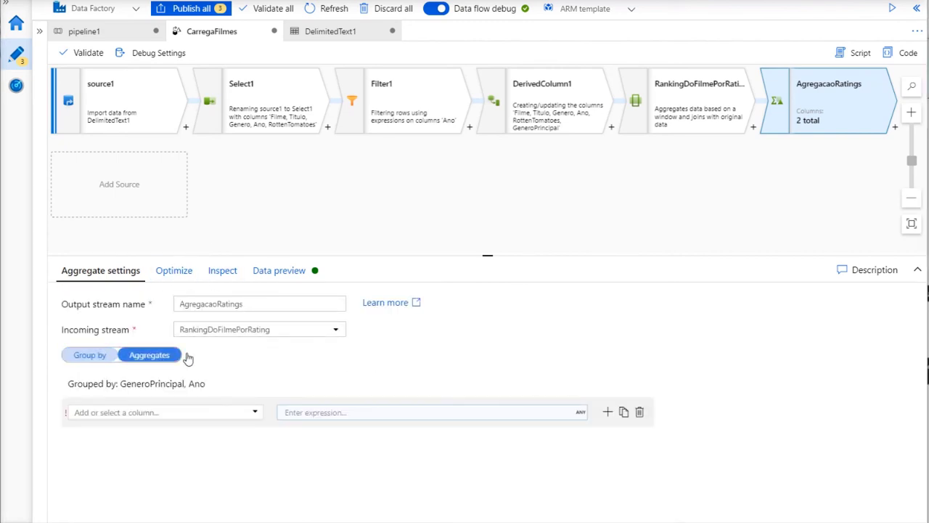
# Define aggregate column MediaRatings as avg(toInteger(RottenTomatoes))
pyautogui.click(253, 417)
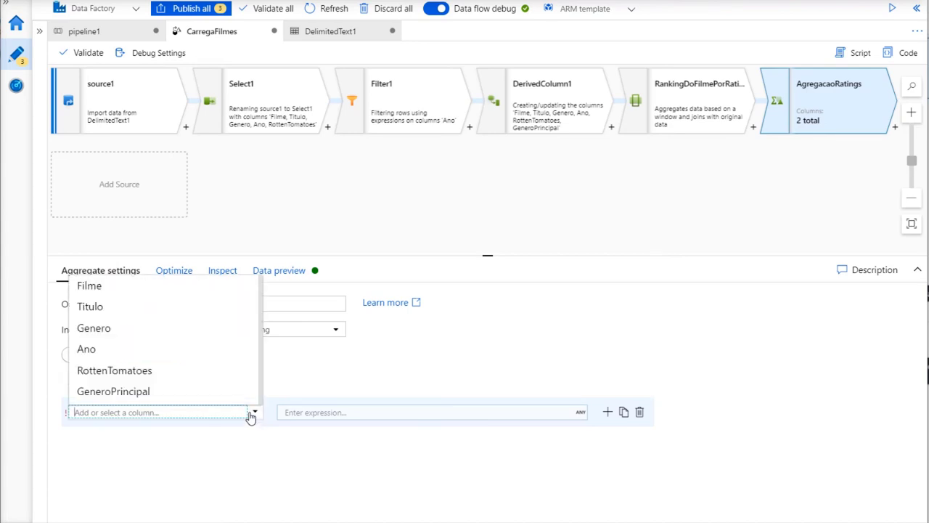
pyautogui.click(175, 371)
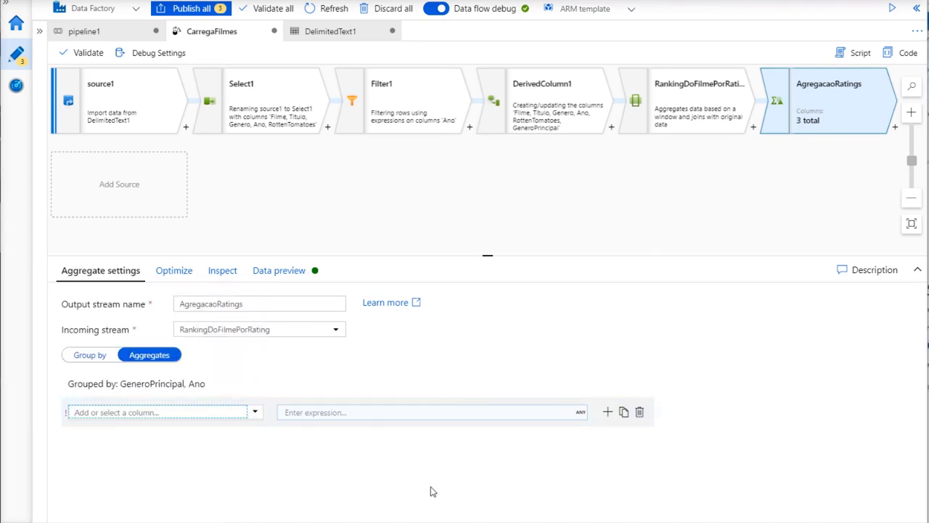
pyautogui.write('MediaRatings')
pyautogui.click(469, 415)
pyautogui.write('av')
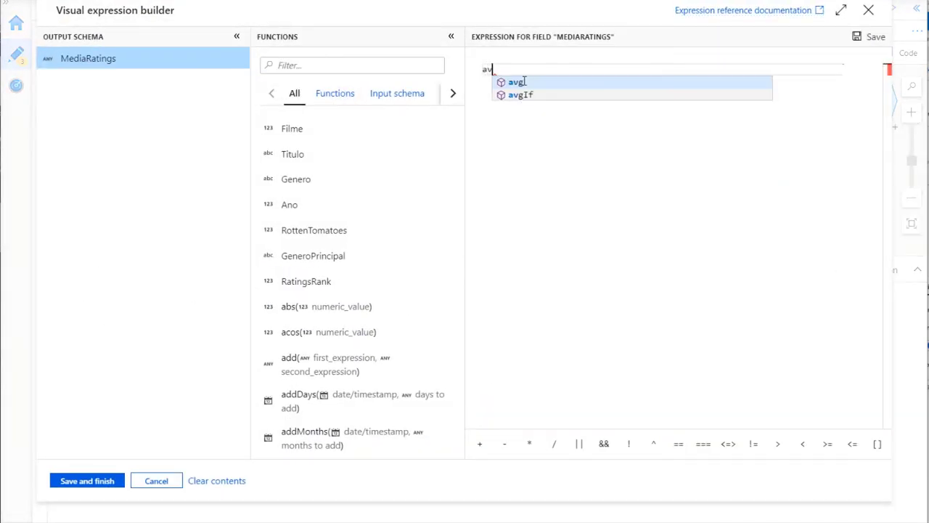
pyautogui.write('g(')
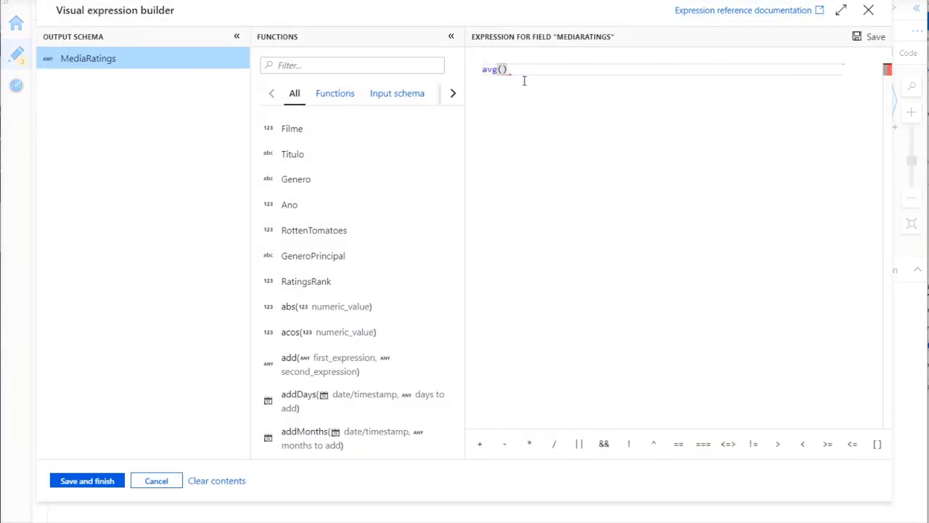
pyautogui.write('toin')
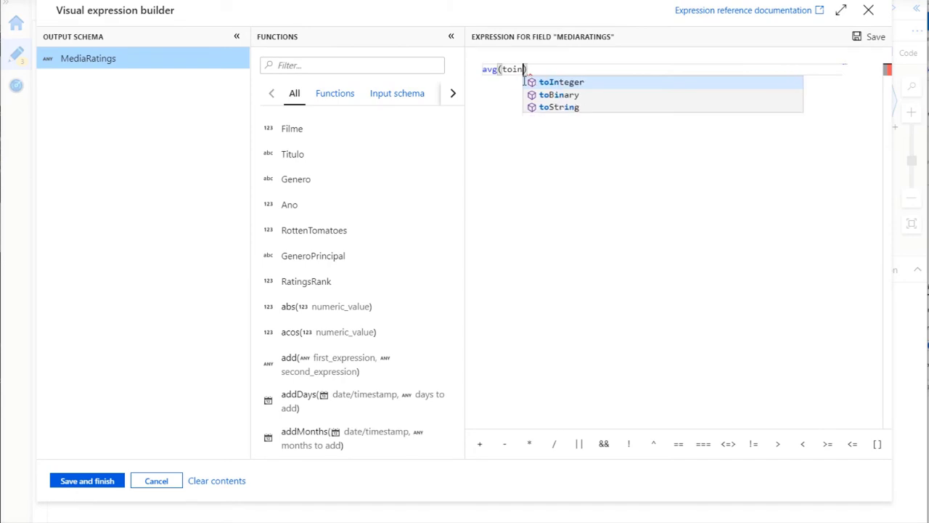
pyautogui.press('Return')
pyautogui.press('Left')
pyautogui.hotkey('shift', 'Right')
pyautogui.hotkey('shift', 'Right')
pyautogui.hotkey('shift', 'Right')
pyautogui.hotkey('shift', 'Right')
pyautogui.hotkey('shift', 'Right')
pyautogui.hotkey('shift', 'Right')
pyautogui.hotkey('shift', 'Right')
pyautogui.hotkey('shift', 'Right')
pyautogui.hotkey('shift', 'Right')
pyautogui.hotkey('shift', 'Right')
pyautogui.hotkey('shift', 'Right')
pyautogui.hotkey('shift', 'Right')
pyautogui.hotkey('shift', 'Right')
pyautogui.hotkey('shift', 'Right')
pyautogui.hotkey('shift', 'Right')
pyautogui.hotkey('shift', 'Right')
pyautogui.hotkey('shift', 'Right')
pyautogui.hotkey('shift', 'Right')
pyautogui.hotkey('shift', 'Right')
pyautogui.hotkey('shift', 'Right')
pyautogui.hotkey('shift', 'Right')
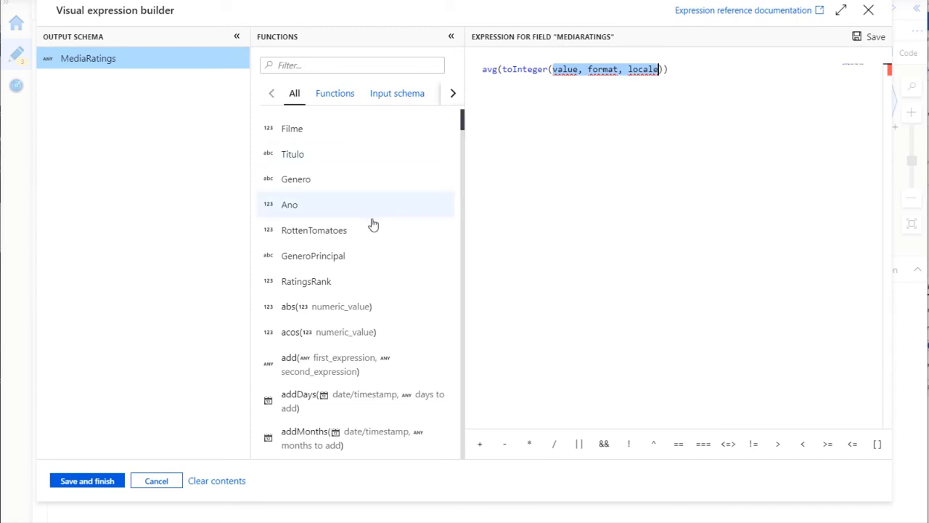
pyautogui.click(344, 231)
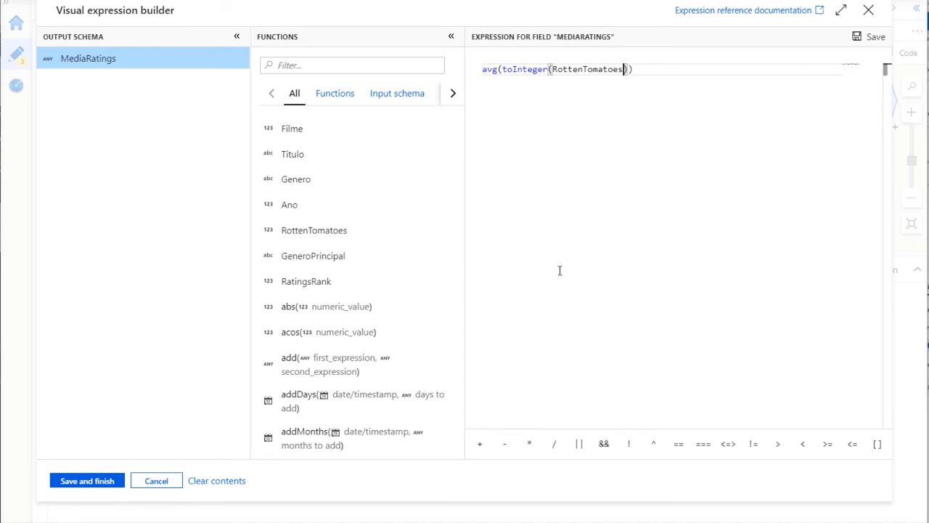
pyautogui.click(118, 481)
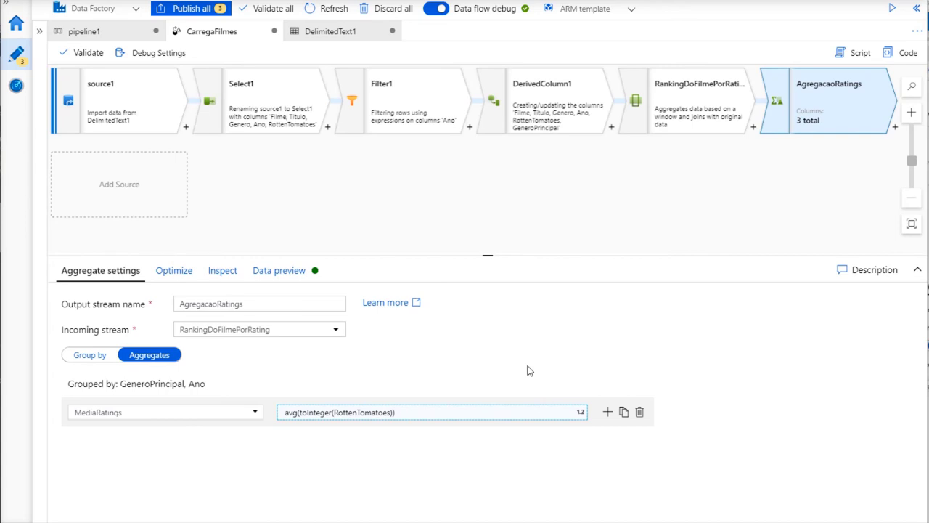
pyautogui.click(609, 419)
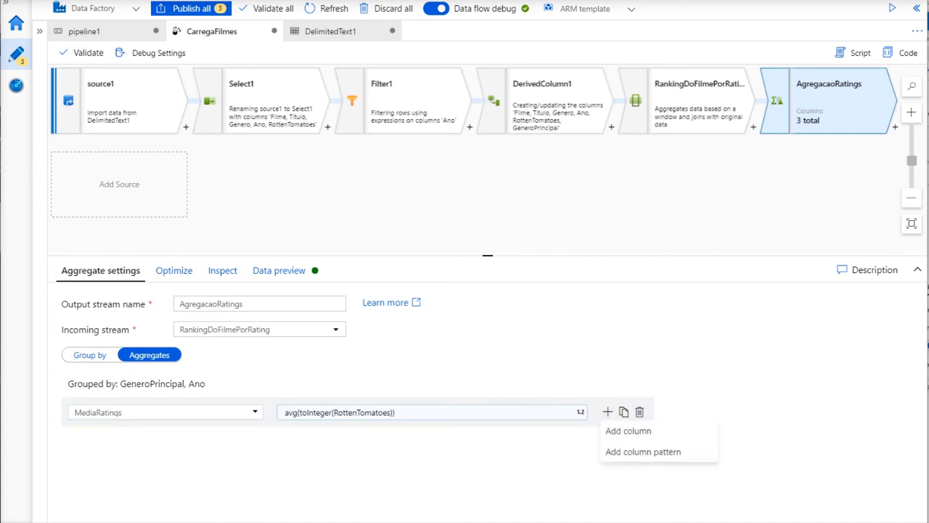
# Add aggregate column MaiorAvaliacao with a first(title) expression
pyautogui.click(618, 430)
pyautogui.click(179, 448)
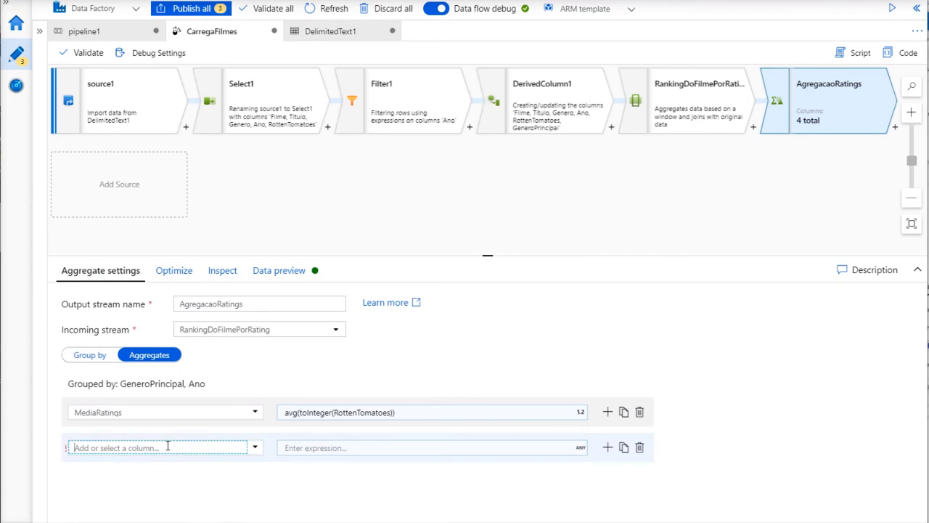
pyautogui.write('MaiorAvaliacao')
pyautogui.click(321, 449)
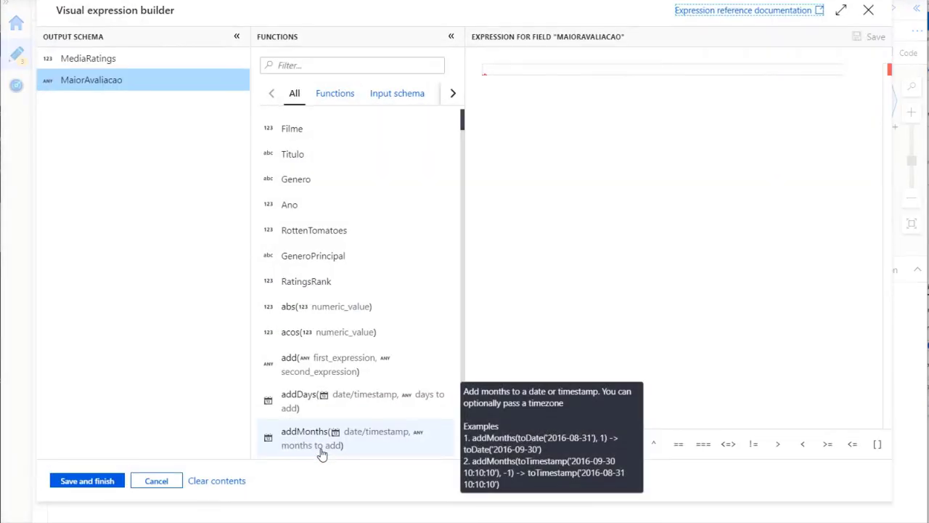
pyautogui.click(617, 173)
pyautogui.write('fi')
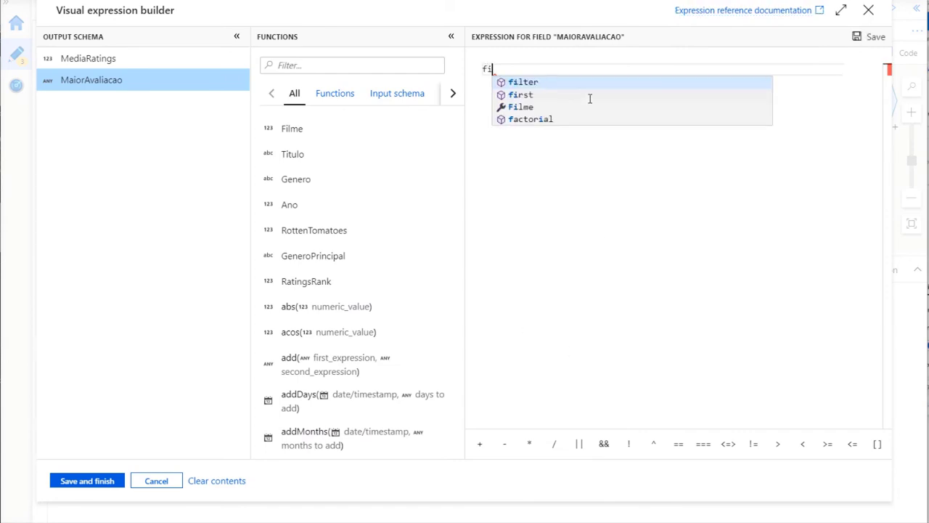
pyautogui.write('rst')
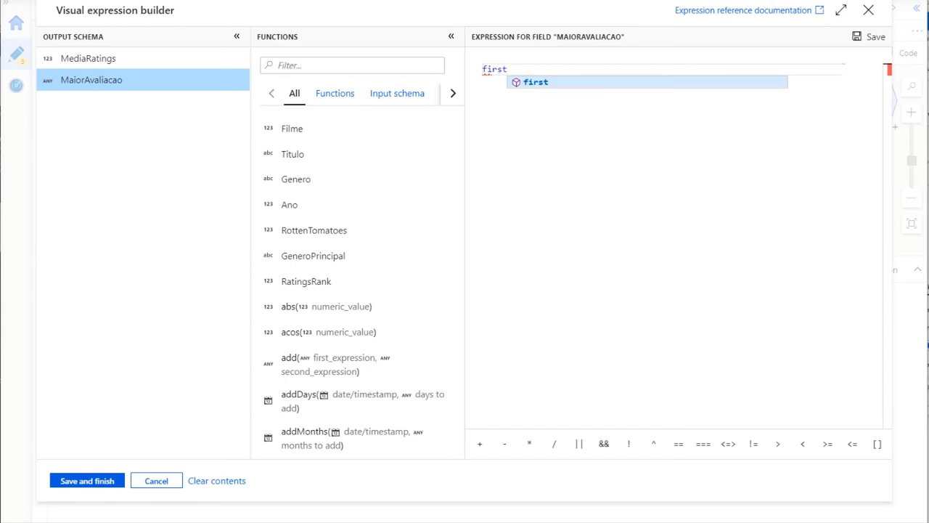
pyautogui.press('Return')
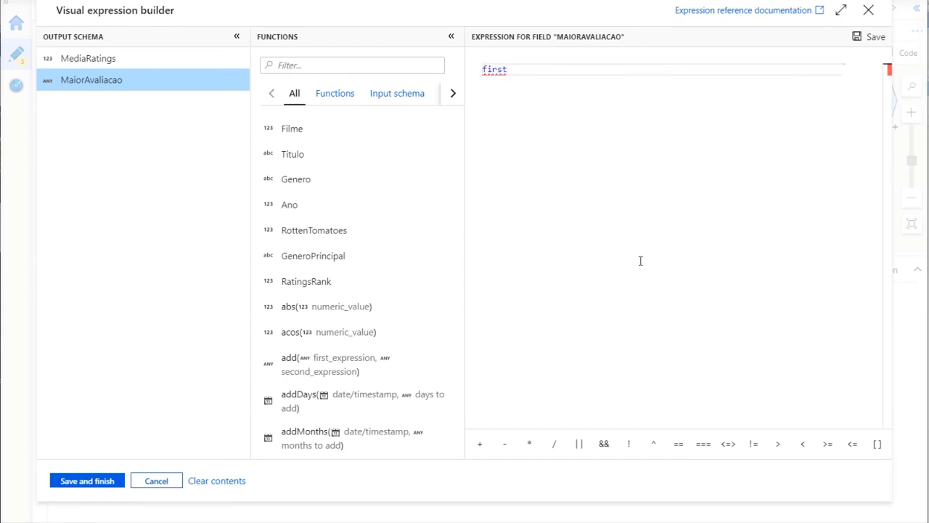
pyautogui.write('(tit')
pyautogui.write('le')
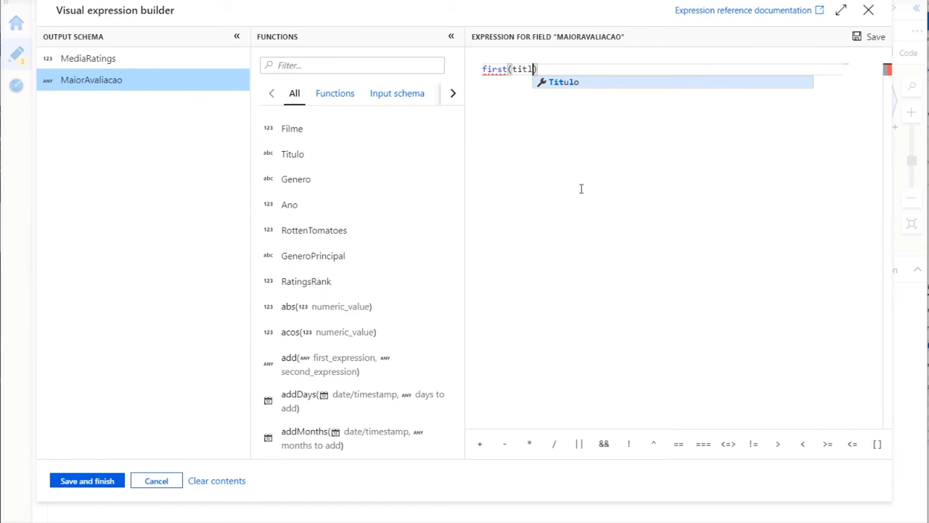
pyautogui.click(102, 484)
# Add aggregate column MenorAvaliacao with expression last(Titulo)
pyautogui.click(608, 447)
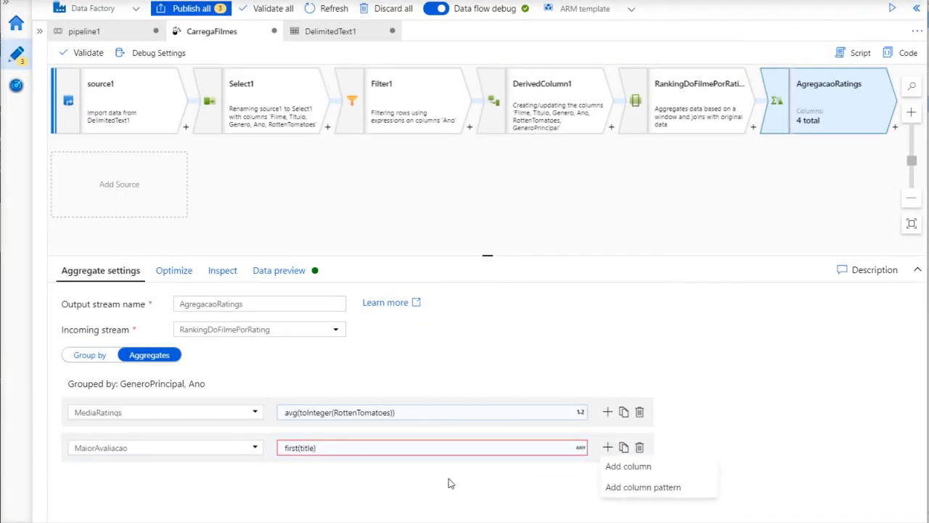
pyautogui.click(623, 466)
pyautogui.click(156, 484)
pyautogui.write('MenosAvaliacao')
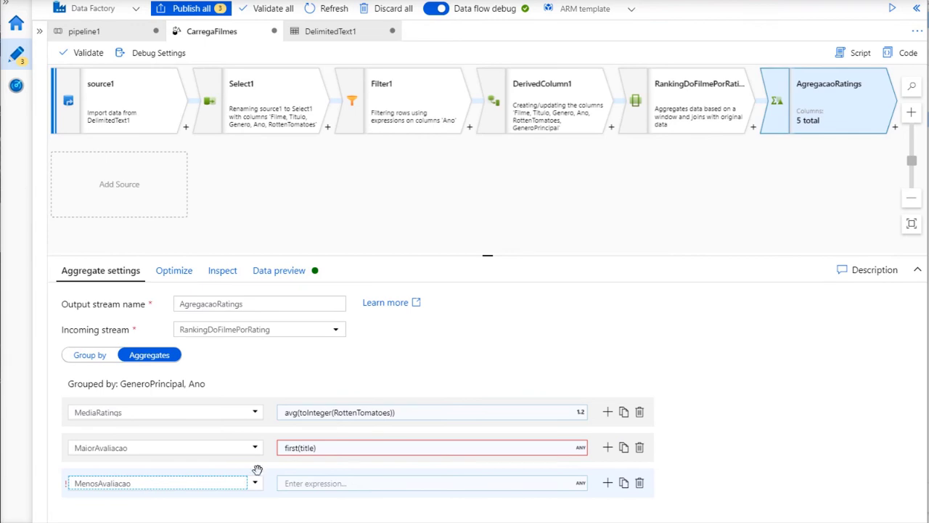
pyautogui.click(307, 483)
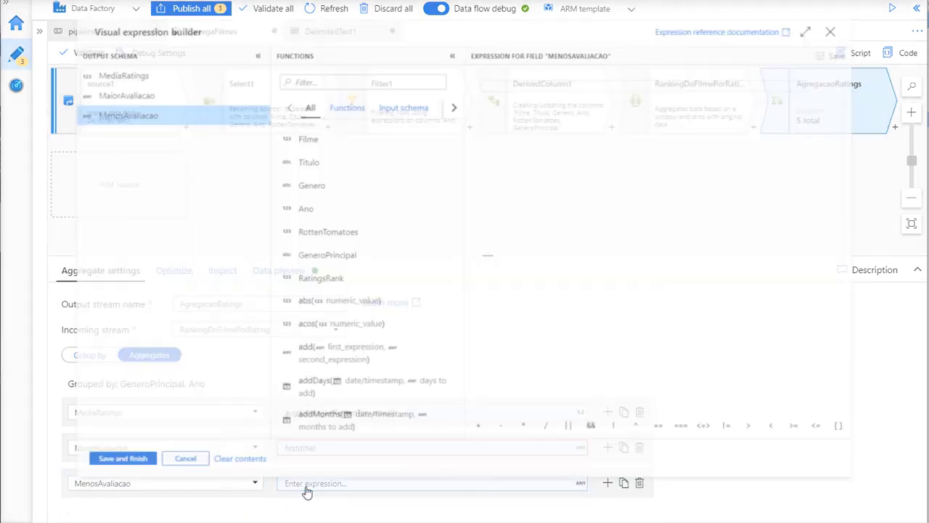
pyautogui.click(499, 69)
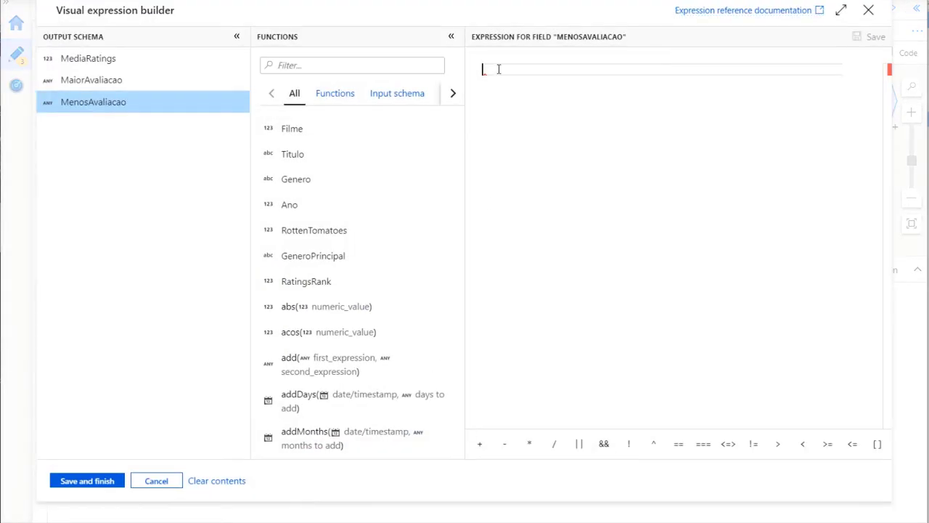
pyautogui.write('las')
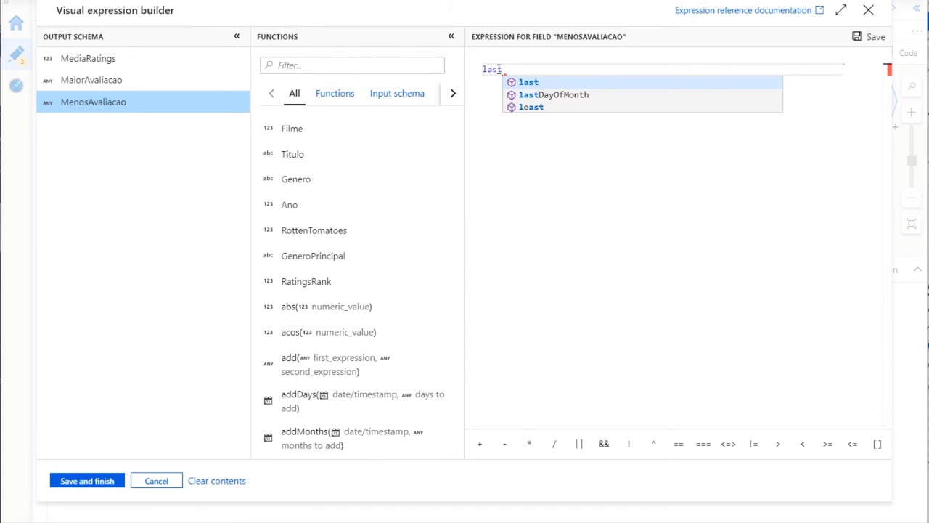
pyautogui.write('t(T')
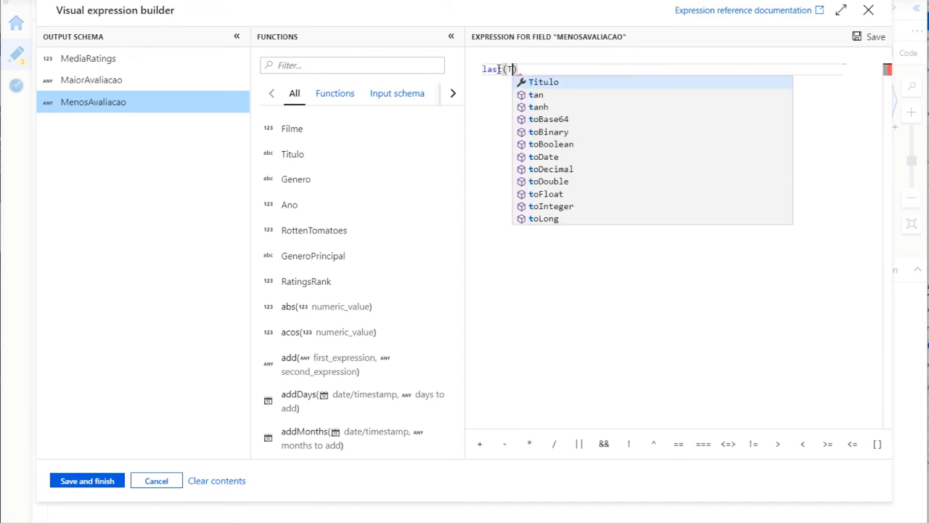
pyautogui.click(603, 82)
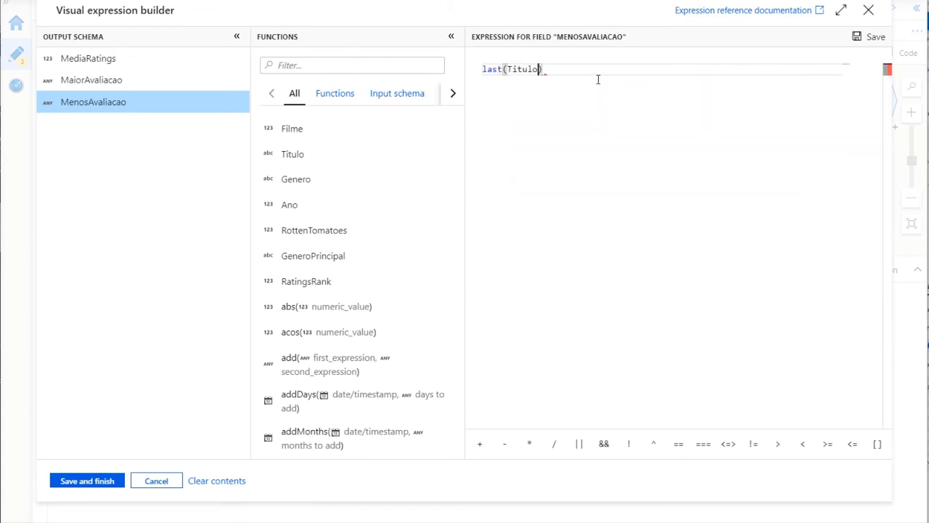
pyautogui.click(87, 481)
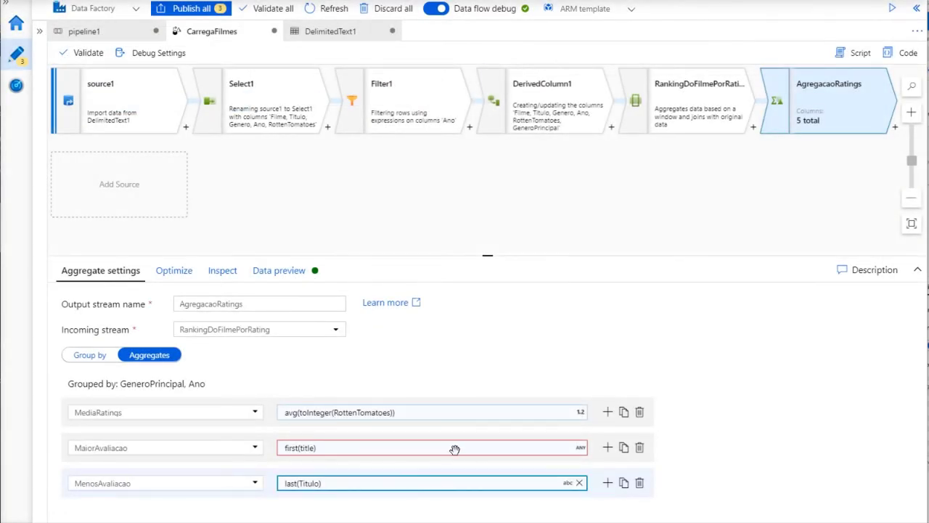
# Correct the MaiorAvaliacao expression to first(Titulo)
pyautogui.click(331, 448)
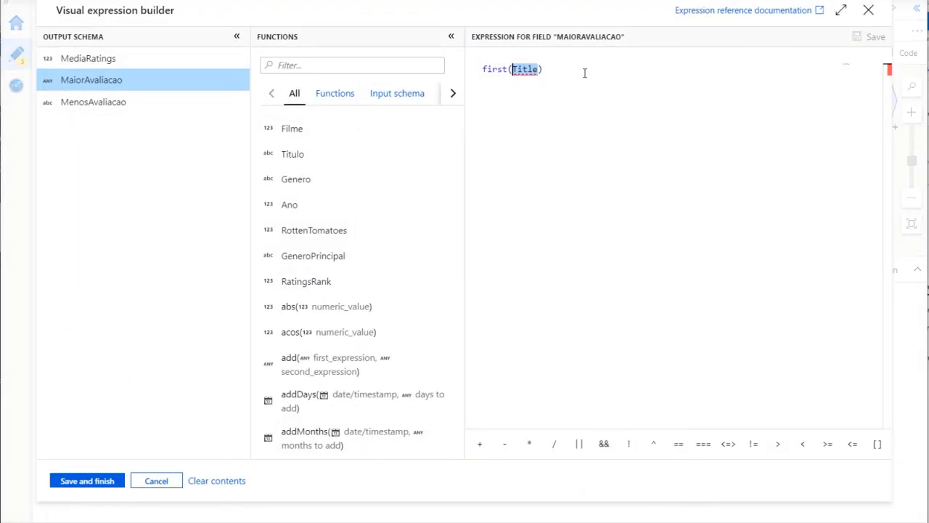
pyautogui.write('Titulo')
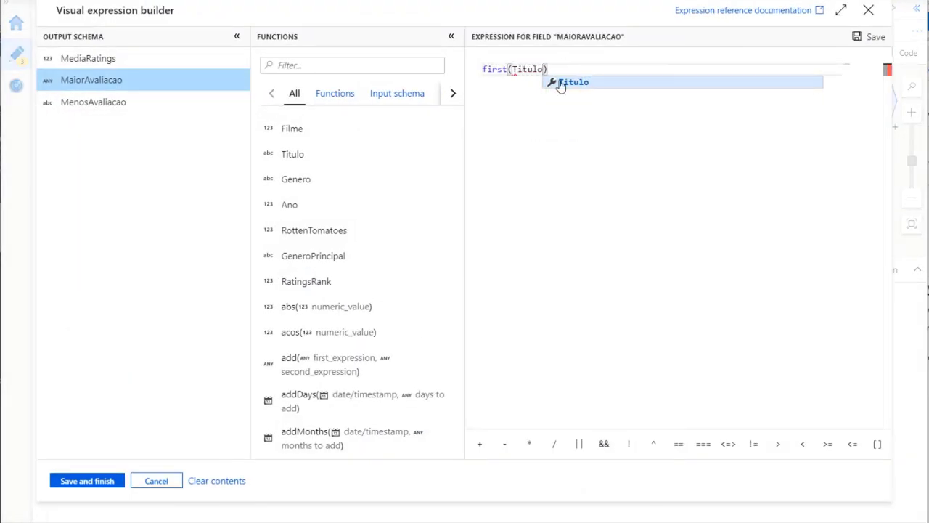
pyautogui.click(566, 83)
pyautogui.click(97, 480)
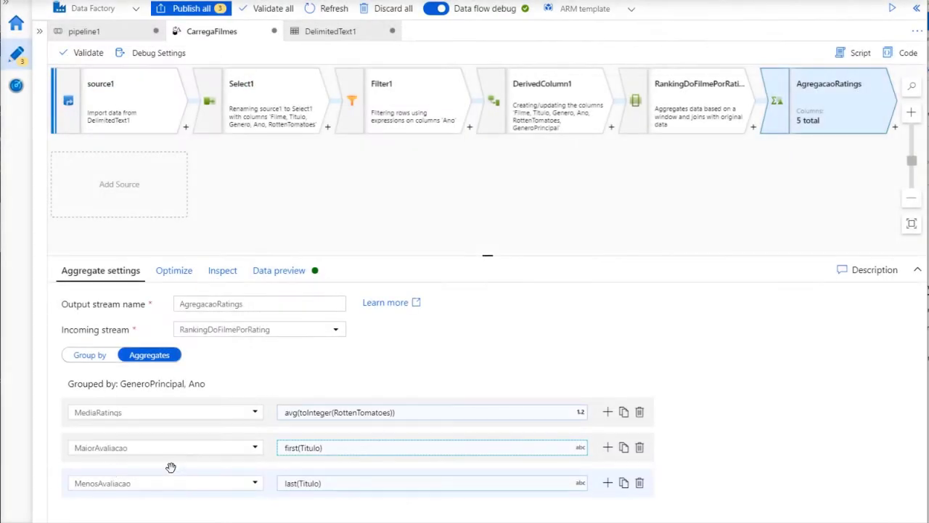
# Add aggregate column NumerodeFilmes with expression count()
pyautogui.click(608, 483)
pyautogui.click(628, 444)
pyautogui.click(130, 492)
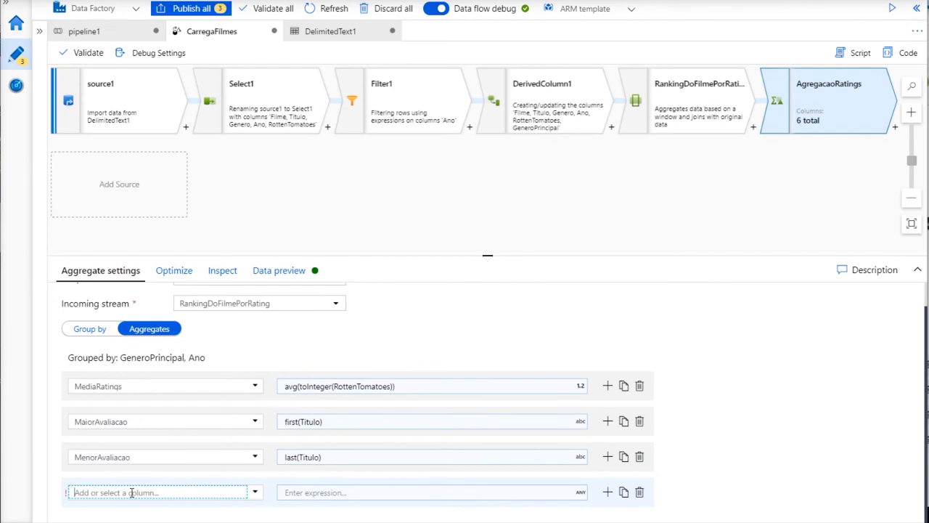
pyautogui.write('NumerodeFilmes')
pyautogui.click(312, 495)
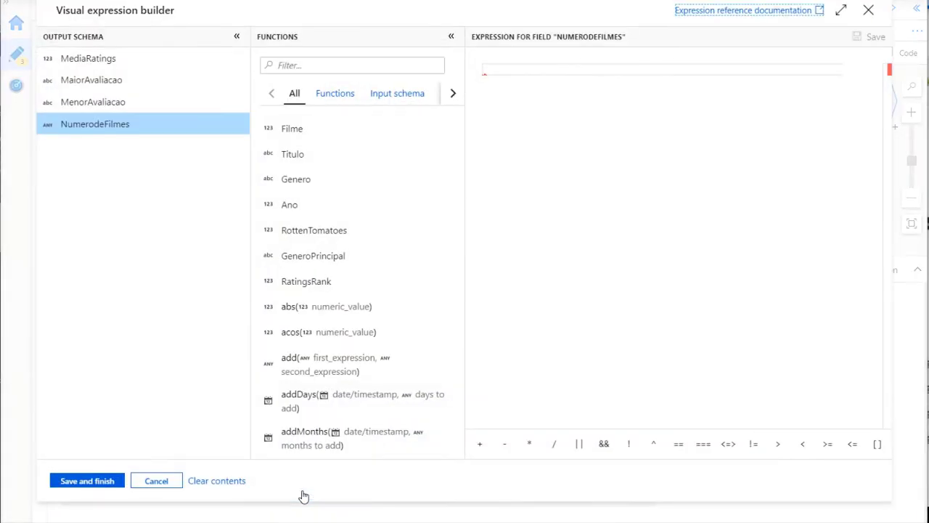
pyautogui.click(511, 69)
pyautogui.write('cou')
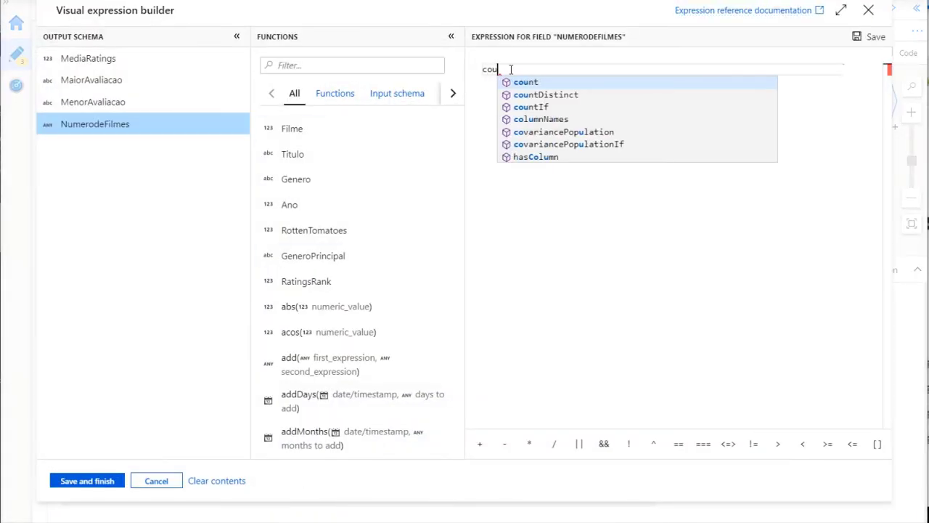
pyautogui.write('nt(')
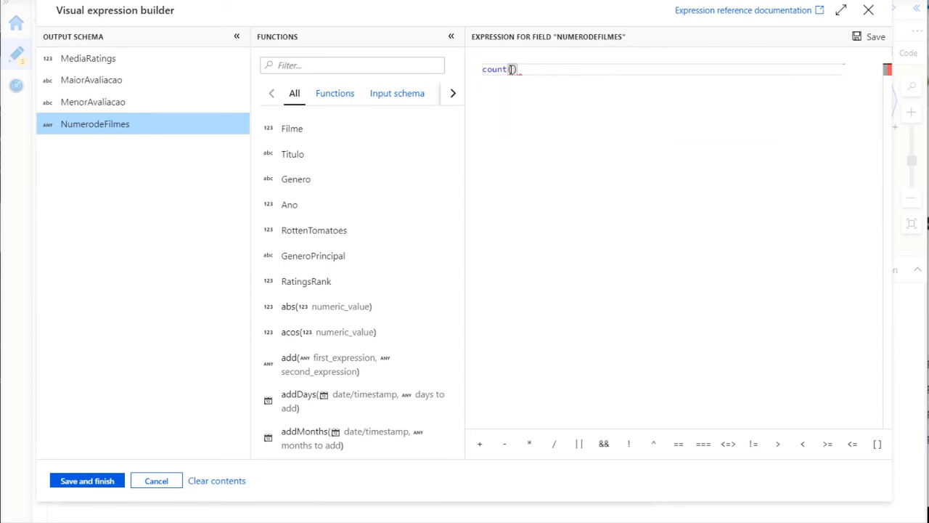
pyautogui.click(97, 483)
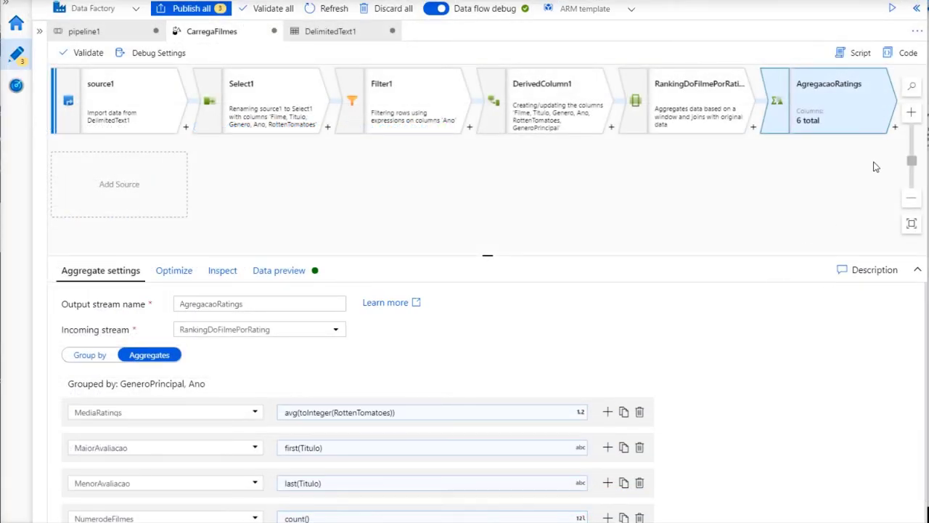
# Add a sink after AgregacaoRatings and rename its output stream MeuSynapse
pyautogui.click(896, 129)
pyautogui.scroll(-3, 826, 327)
pyautogui.scroll(-2, 826, 327)
pyautogui.click(799, 398)
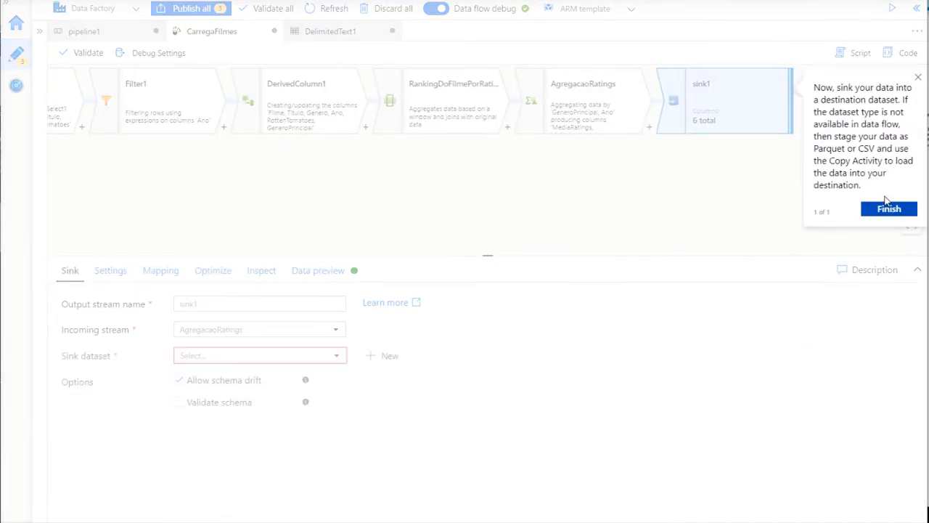
pyautogui.click(888, 208)
pyautogui.click(213, 304)
pyautogui.doubleClick(213, 303)
pyautogui.write('MeuSynapse')
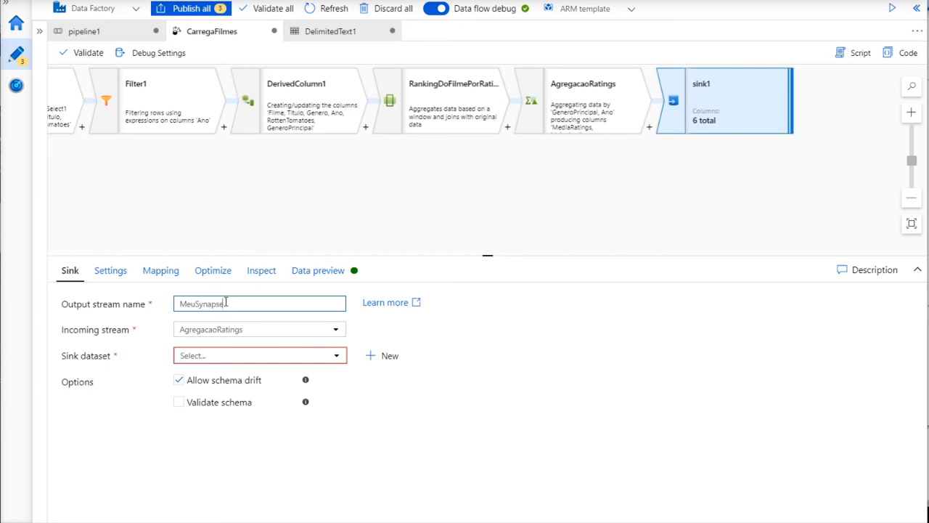
# Start a new Azure Synapse Analytics dataset for the MeuSynapse sink
pyautogui.click(373, 356)
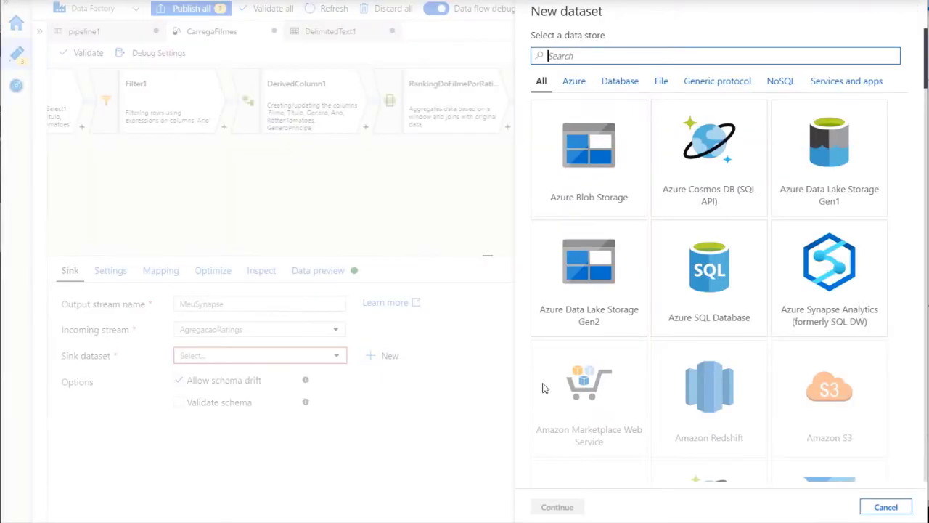
pyautogui.click(819, 295)
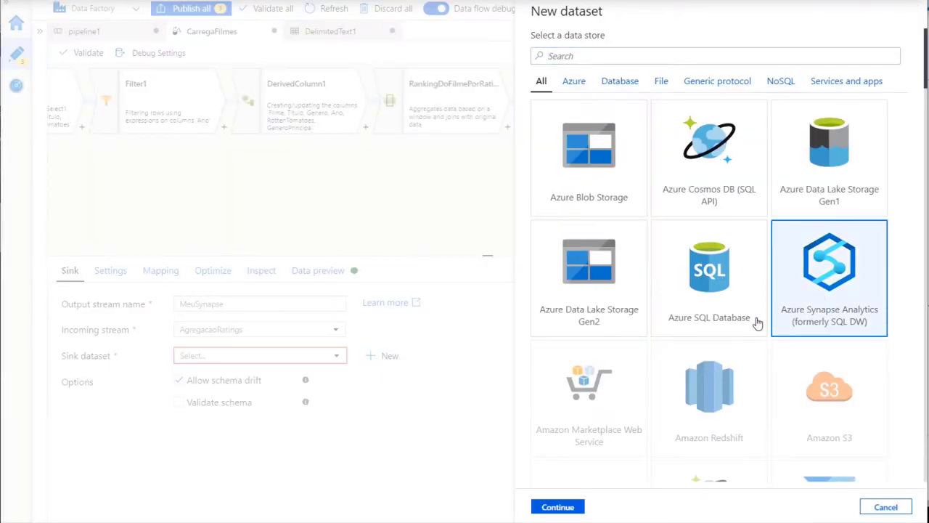
pyautogui.click(556, 506)
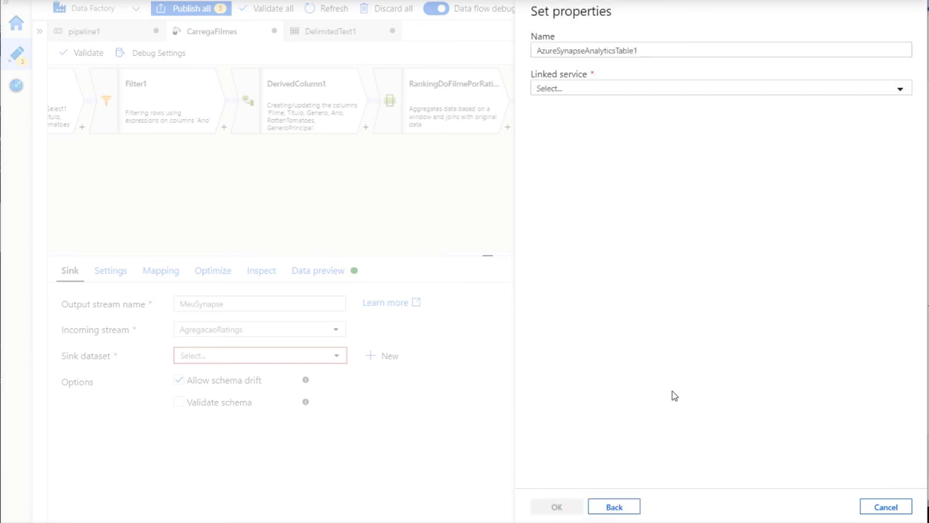
# Start a new Synapse linked service on the subscription's batdb server, AzureOnline database
pyautogui.click(620, 89)
pyautogui.click(560, 151)
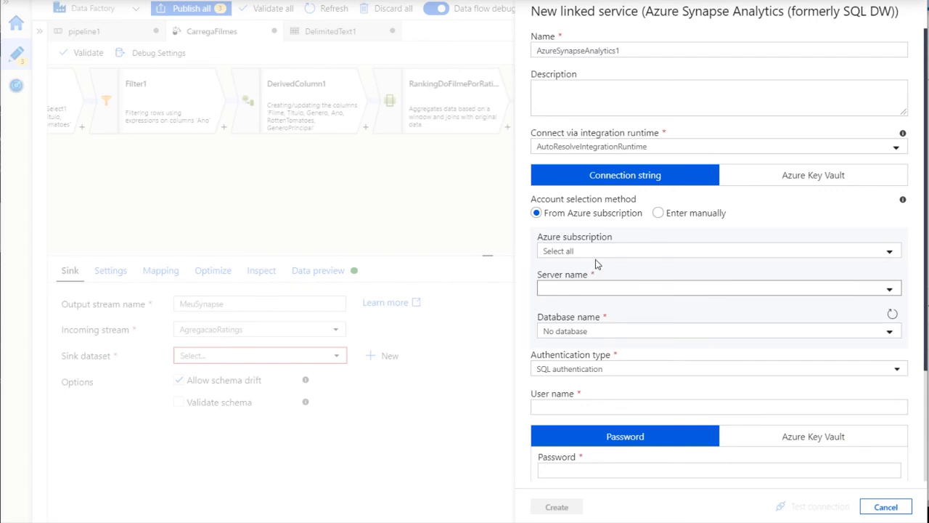
pyautogui.click(658, 248)
pyautogui.click(613, 317)
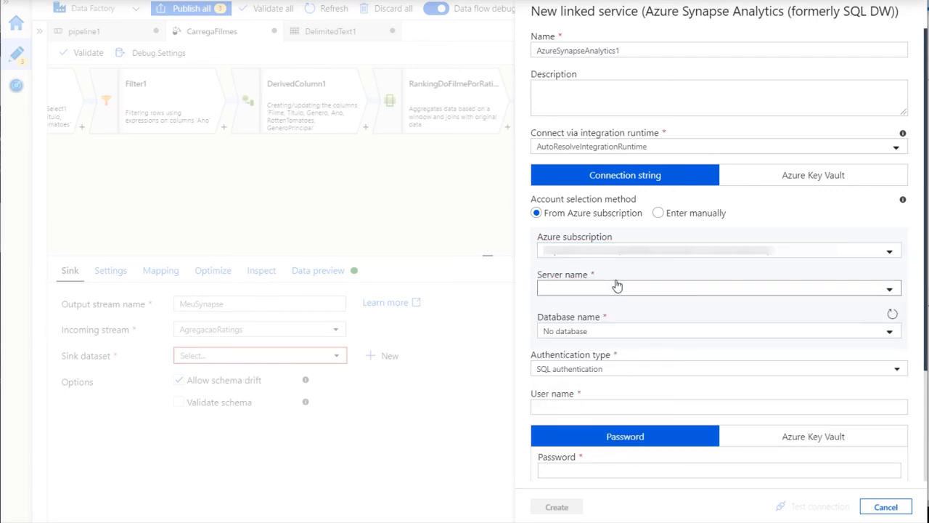
pyautogui.click(708, 290)
pyautogui.click(614, 307)
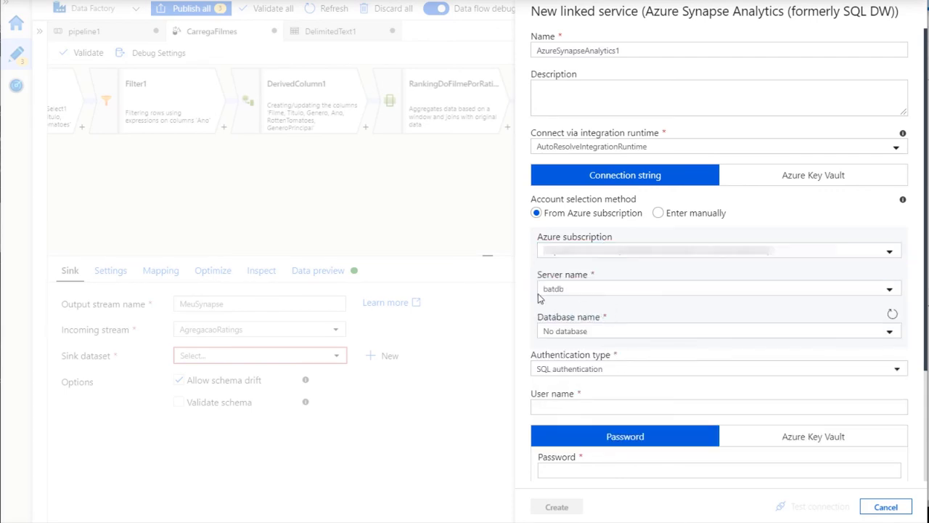
pyautogui.click(607, 334)
pyautogui.click(588, 358)
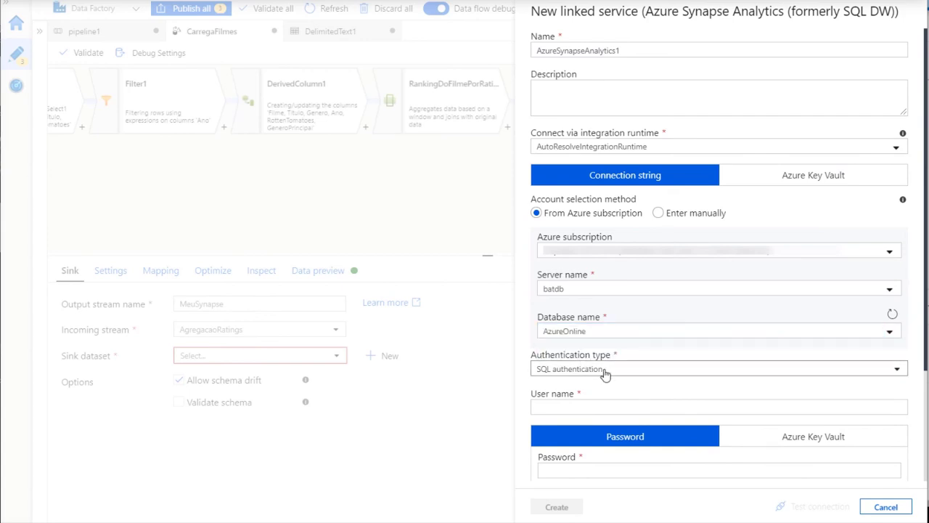
# Enter the SQL user name and password, test the connection, and create AzureSynapseAnalytics1
pyautogui.click(579, 406)
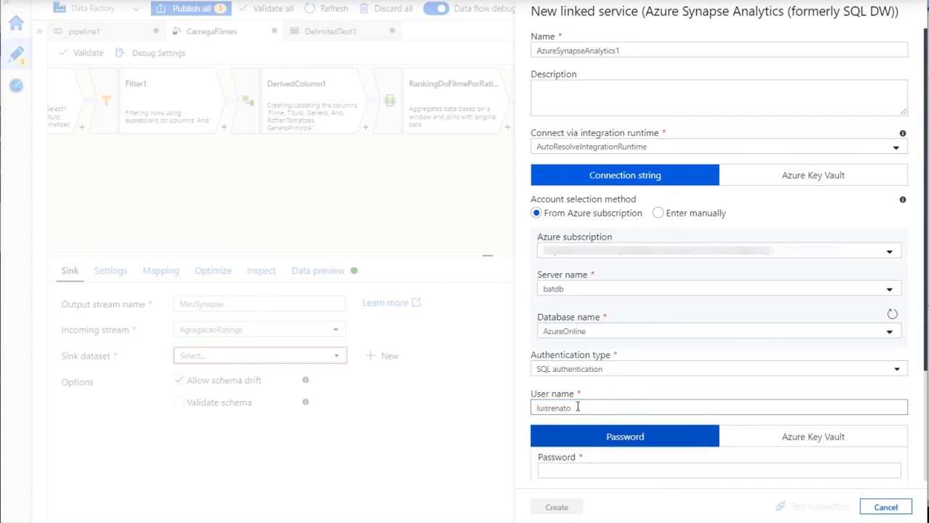
pyautogui.scroll(-2, 595, 328)
pyautogui.click(595, 328)
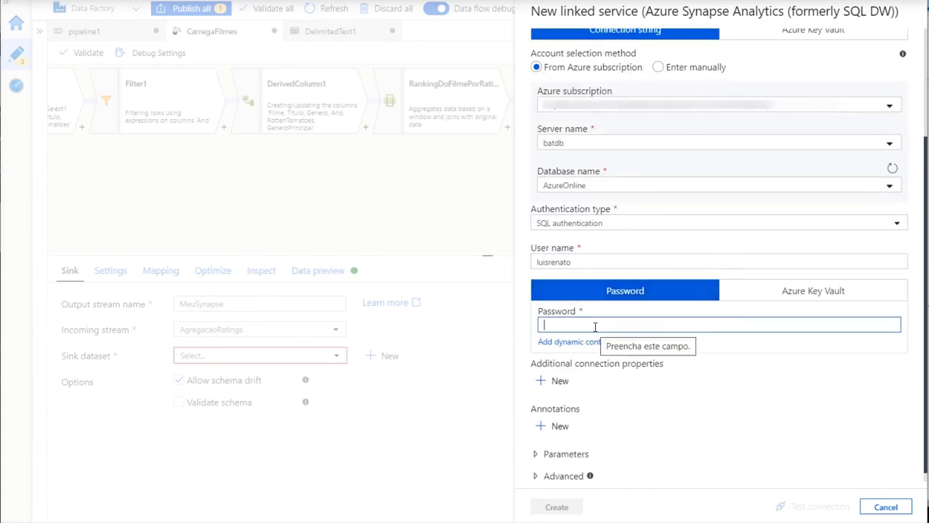
pyautogui.write('•')
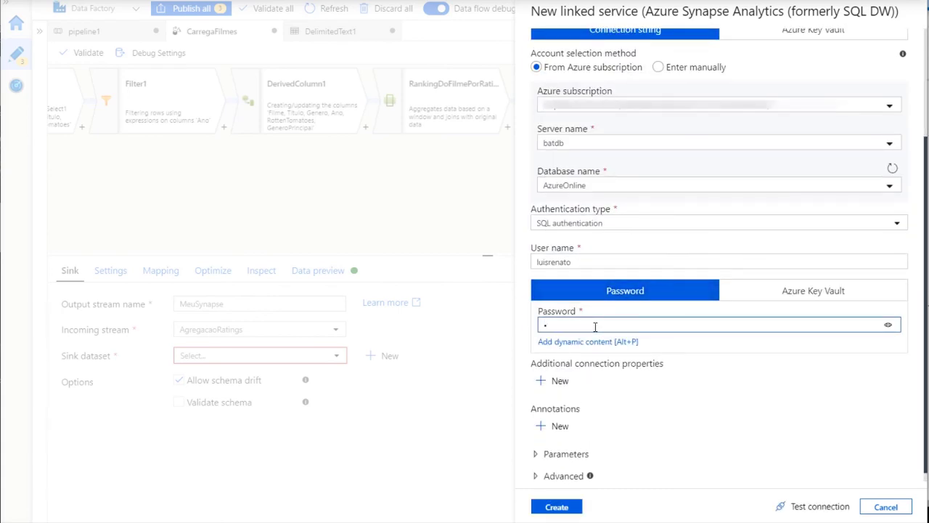
pyautogui.press('BackSpace')
pyautogui.click(810, 506)
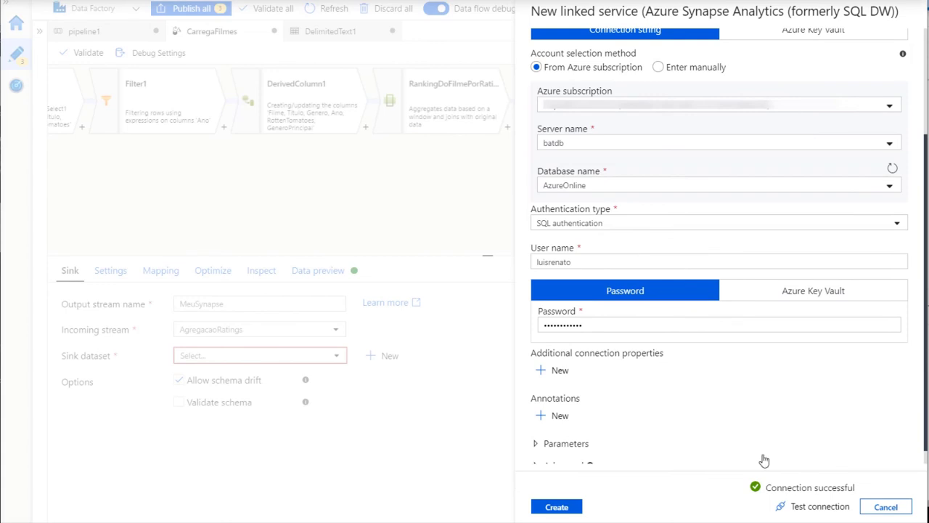
pyautogui.click(582, 506)
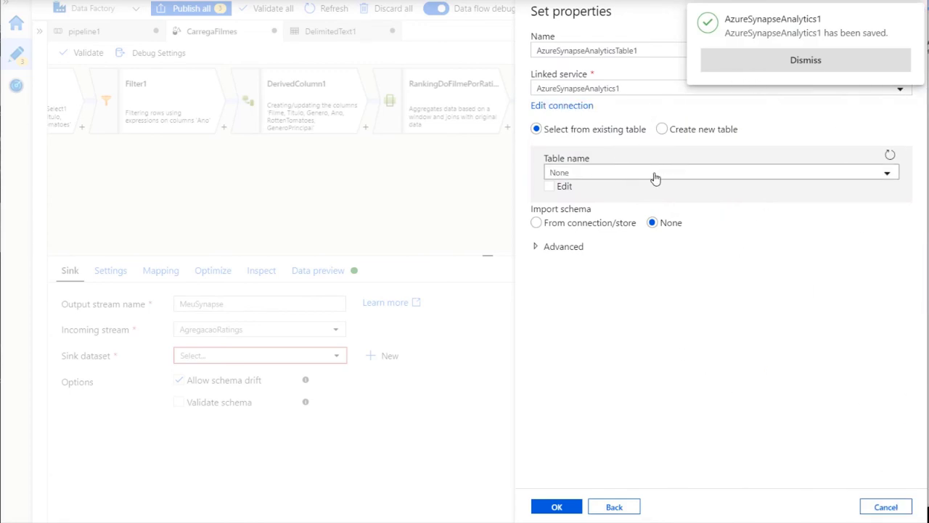
# Point the sink dataset at a new table dbo.ResultadoDataFactory and confirm
pyautogui.click(612, 173)
pyautogui.click(612, 173)
pyautogui.click(662, 129)
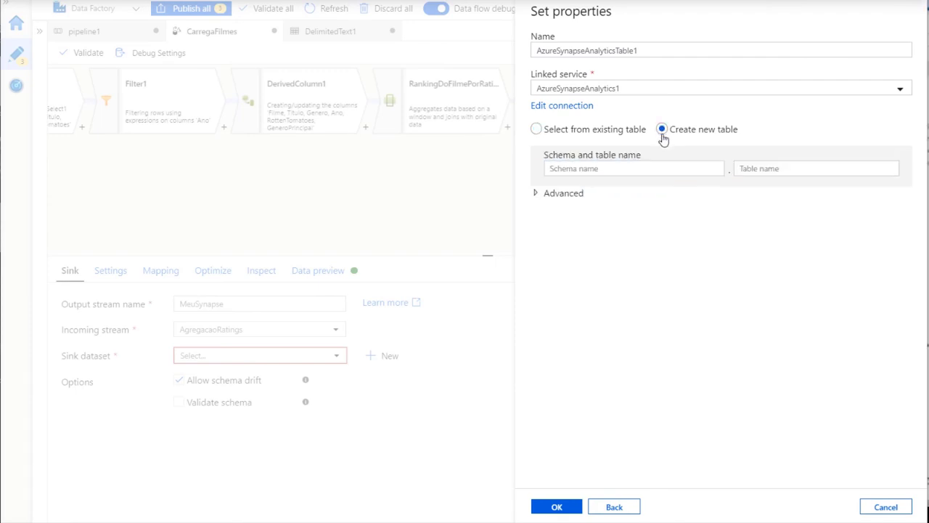
pyautogui.click(604, 168)
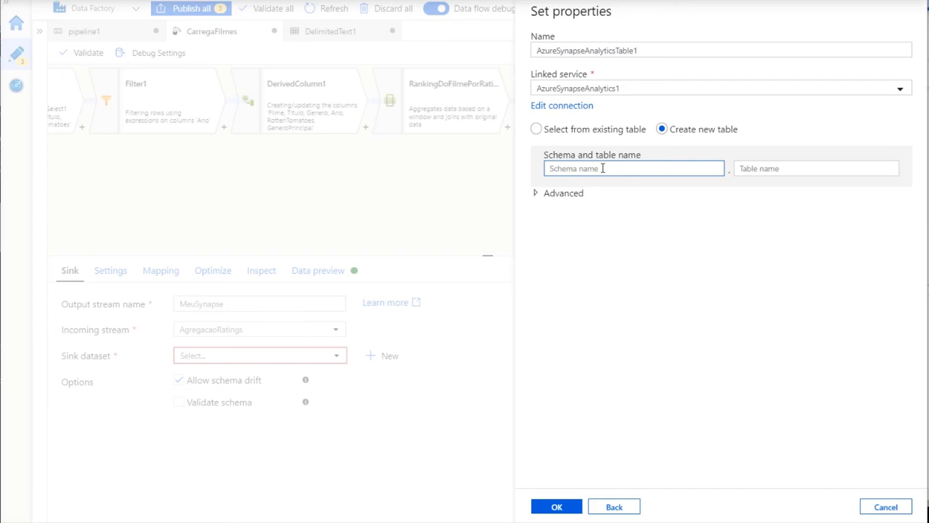
pyautogui.write('dbo')
pyautogui.click(771, 168)
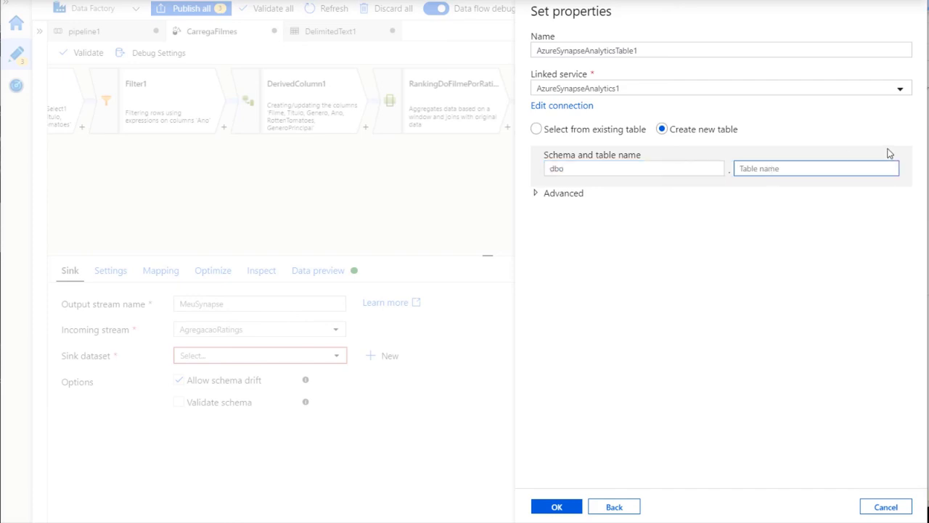
pyautogui.write('ResultadoDataFactory')
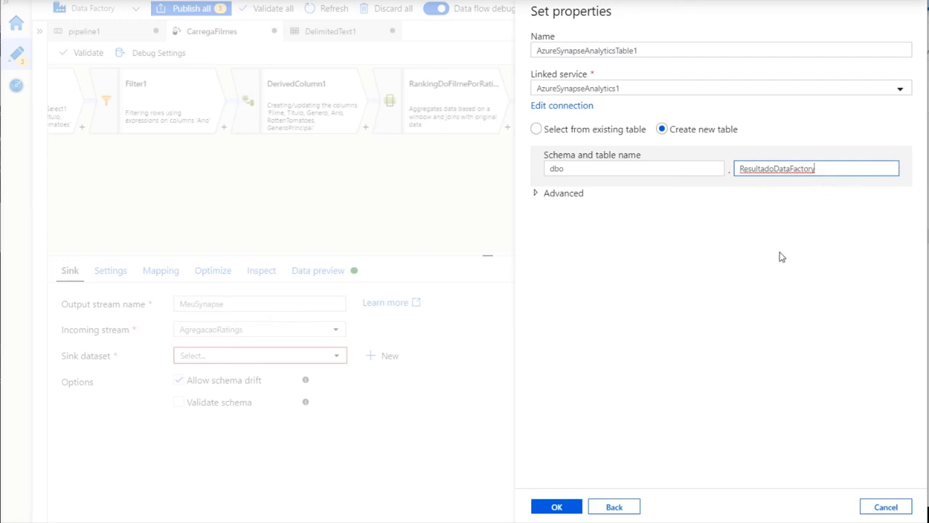
pyautogui.click(555, 506)
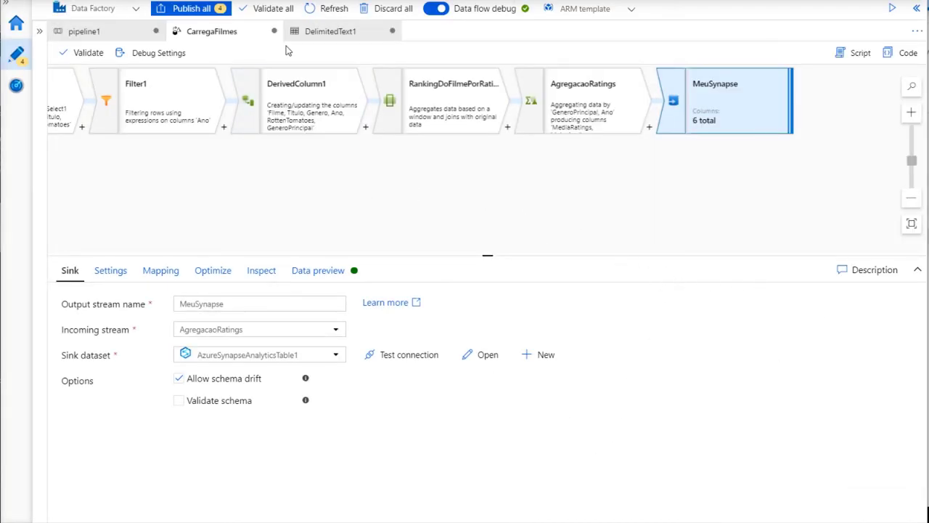
# Create and test the AzureBlobStorage1 linked service for pipeline1's PolyBase staging
pyautogui.click(91, 31)
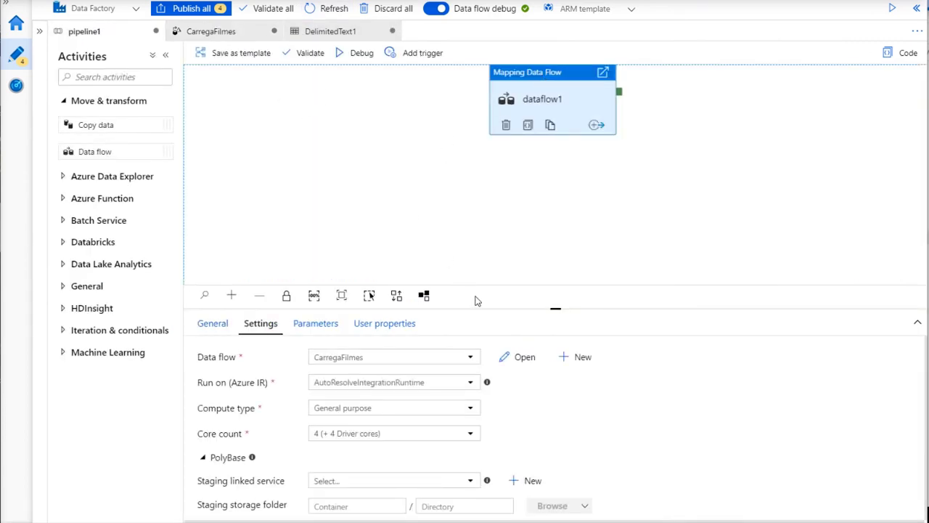
pyautogui.moveTo(556, 309); pyautogui.dragTo(555, 196)
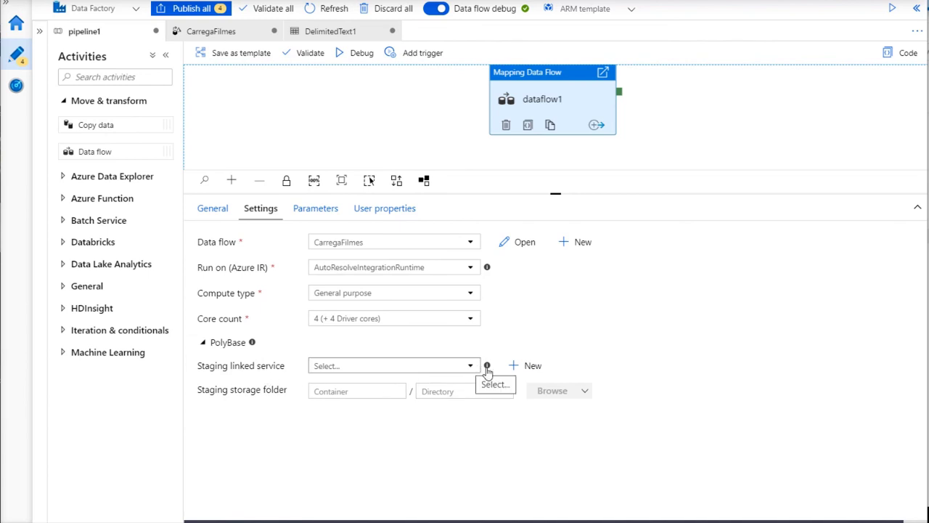
pyautogui.click(516, 365)
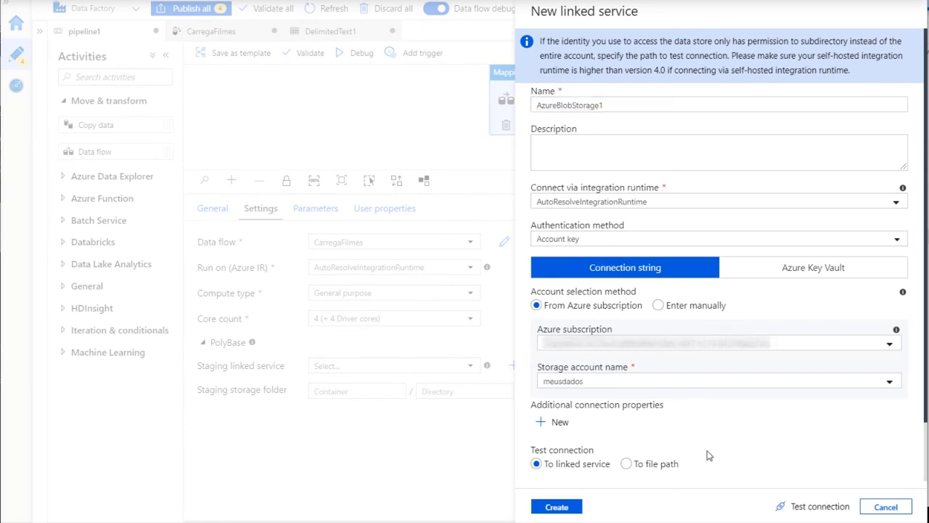
pyautogui.scroll(-2, 710, 455)
pyautogui.click(786, 507)
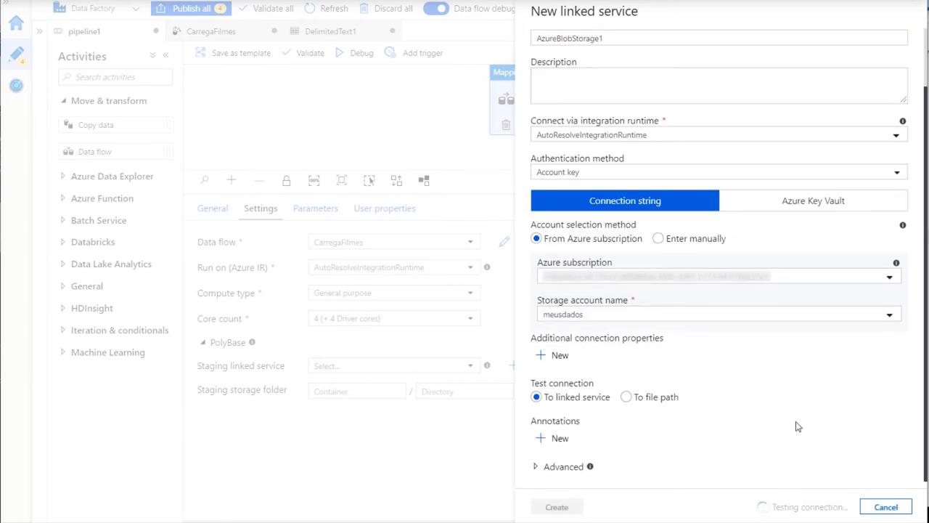
pyautogui.click(557, 506)
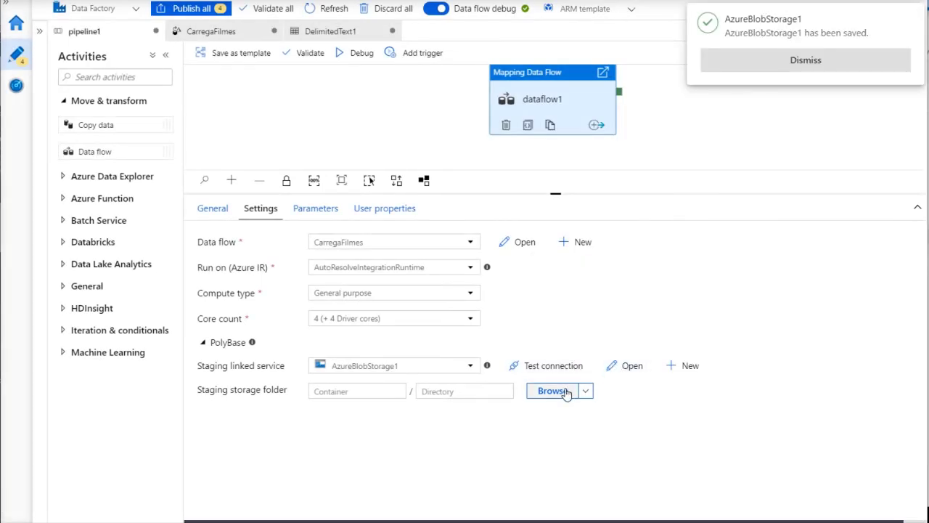
# Choose the staging folder as the PolyBase staging location
pyautogui.click(565, 393)
pyautogui.click(595, 112)
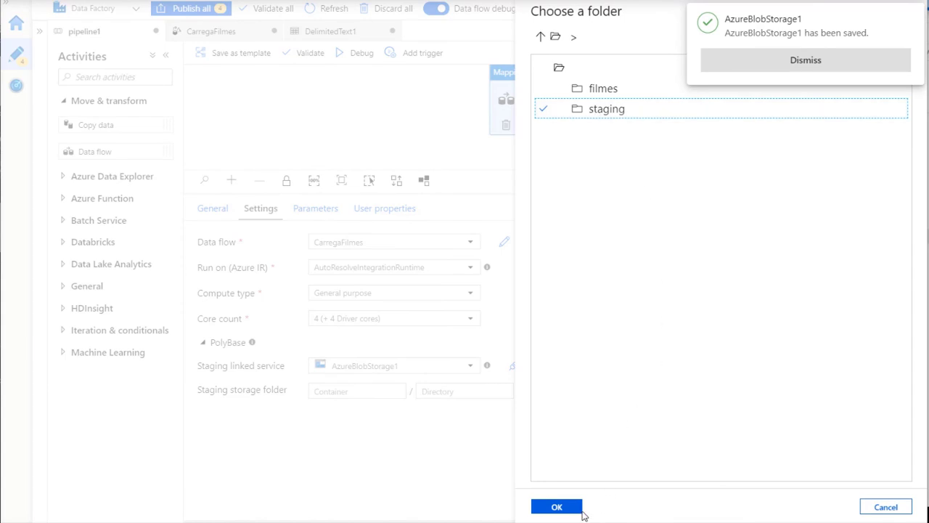
pyautogui.click(581, 508)
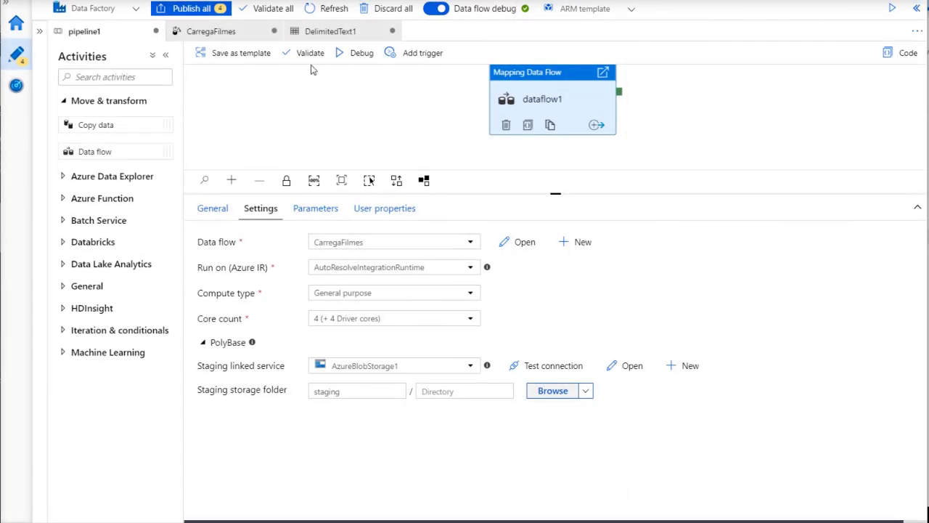
# Run pipeline1 in debug mode and refresh the Output status to In progress
pyautogui.click(349, 60)
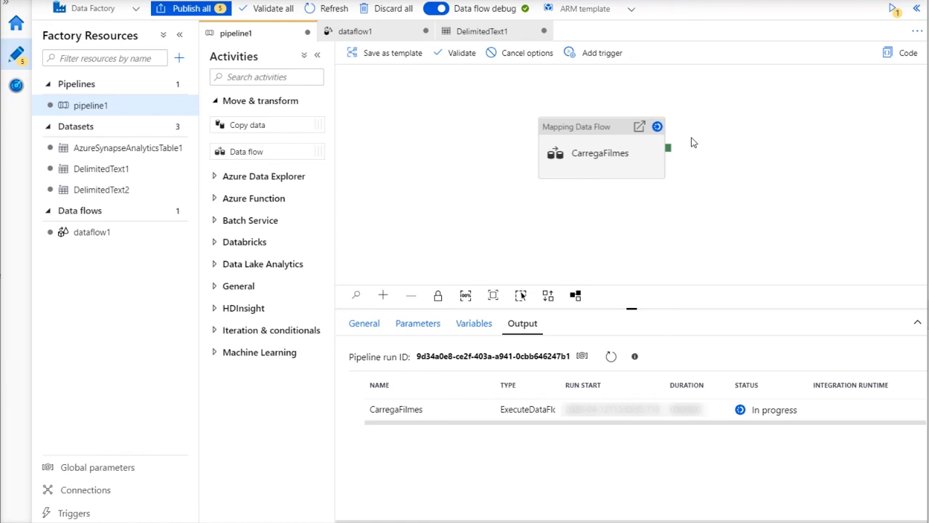
pyautogui.click(612, 356)
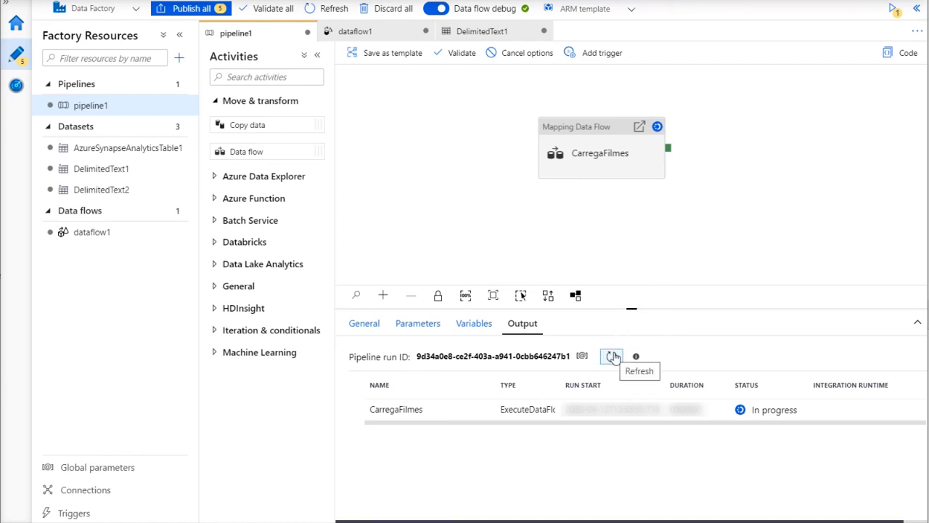
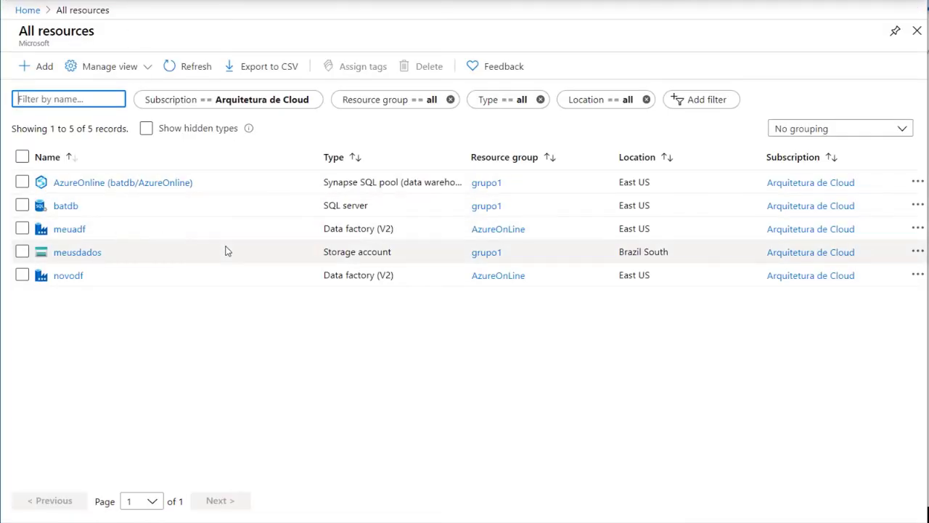
# Open the AzureOnline SQL pool and launch Query editor (preview) from Common Tasks
pyautogui.click(80, 184)
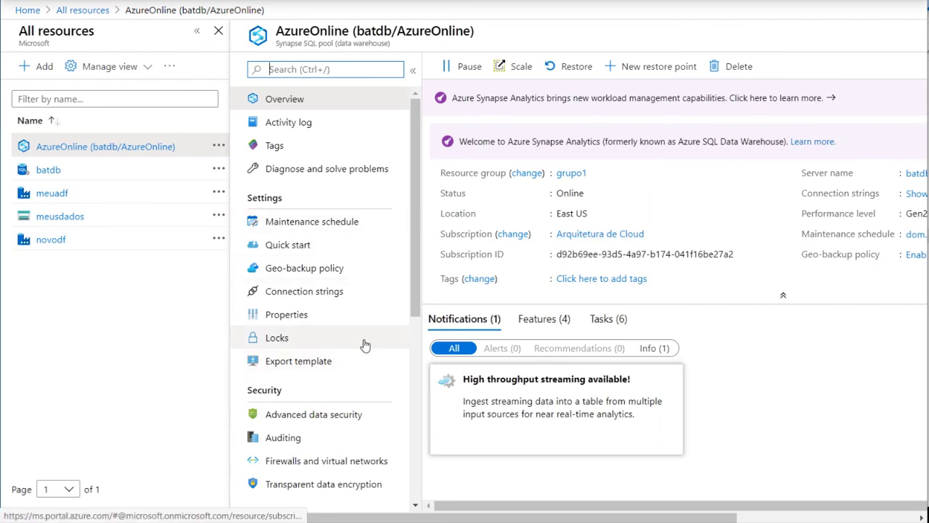
pyautogui.scroll(-3, 363, 343)
pyautogui.click(313, 456)
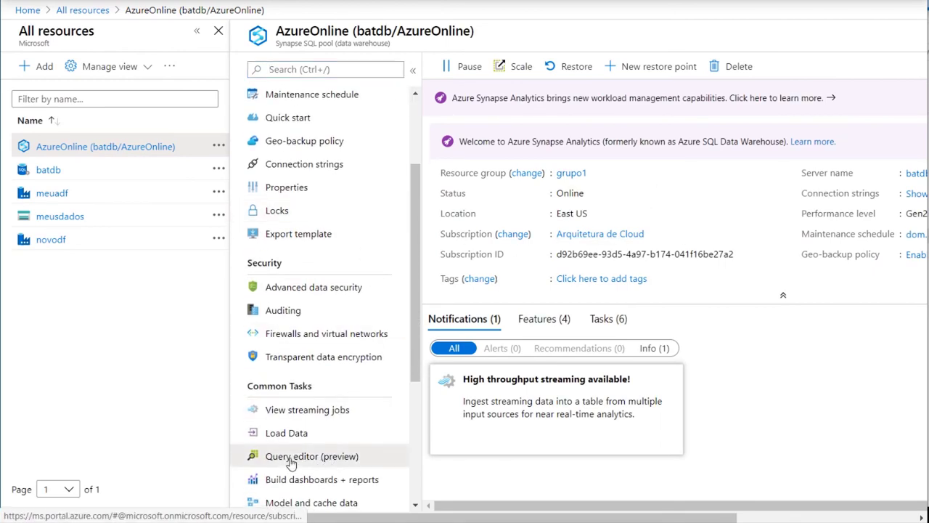
# Sign in to the SQL pool query editor with the login password
pyautogui.click(351, 367)
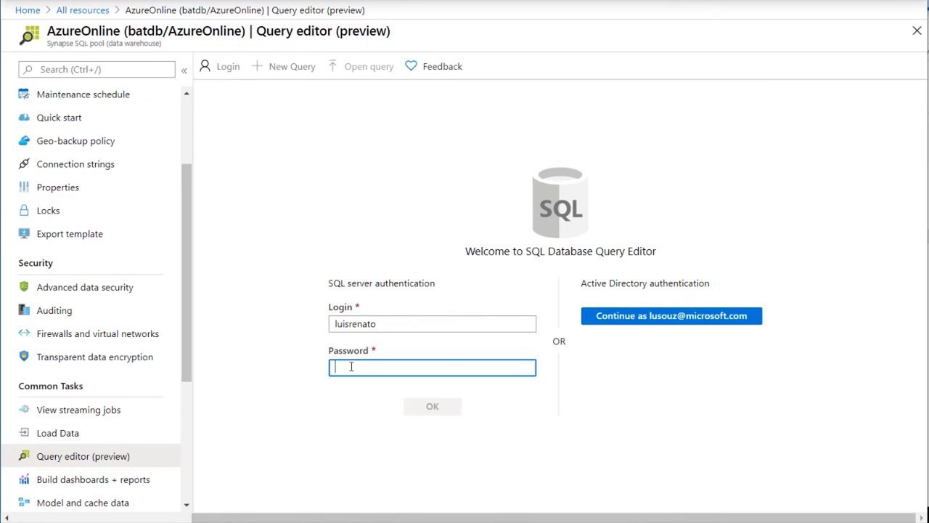
pyautogui.write('********')
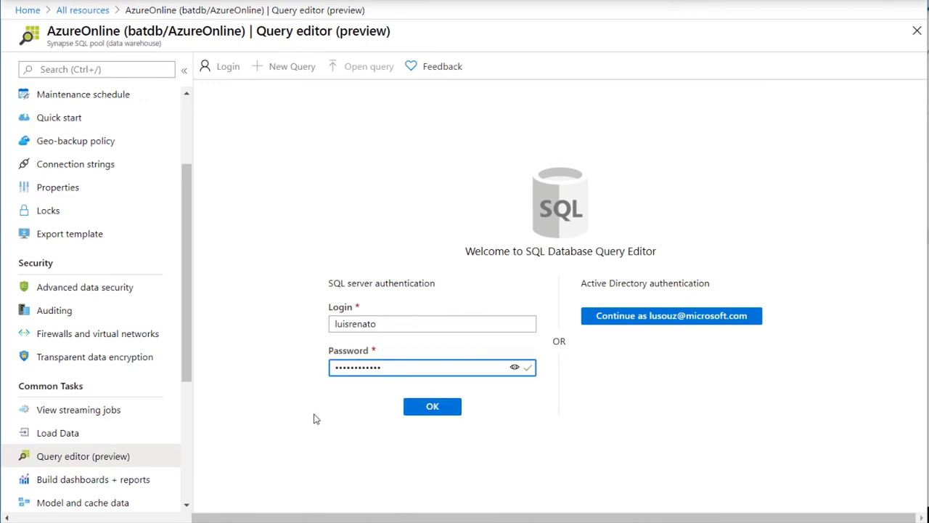
pyautogui.click(432, 408)
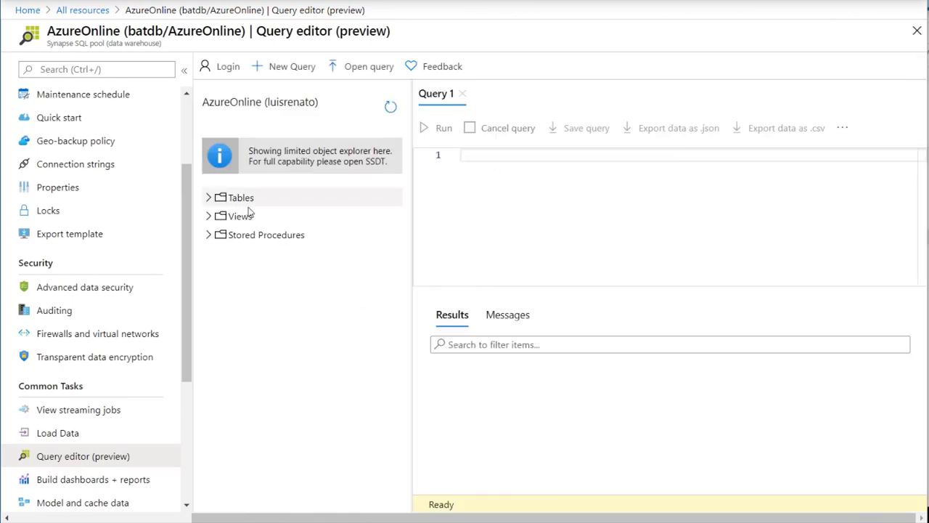
# Run select * from [dbo].[ResultadoDataFactory] and browse the genre, year and rating rows
pyautogui.press('Return')
pyautogui.press('Return')
pyautogui.write('selwe')
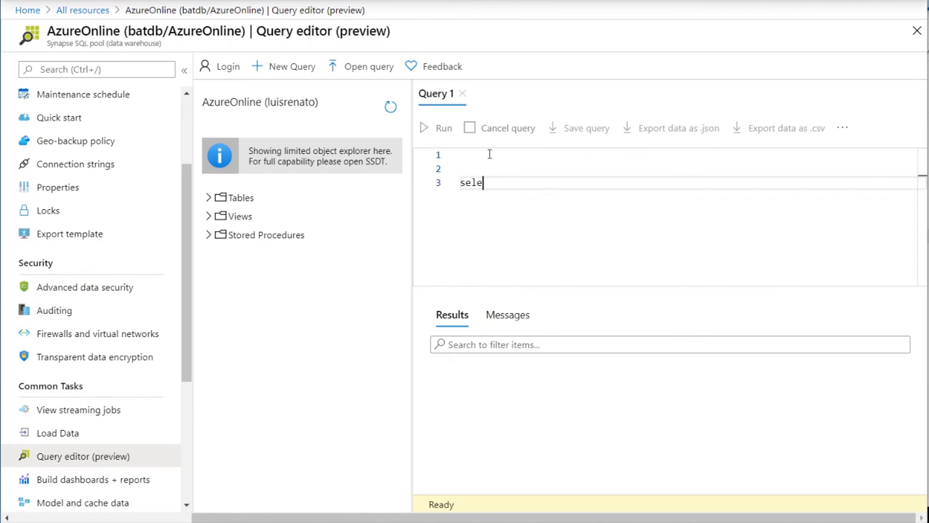
pyautogui.write(' from Resu')
pyautogui.press('Return')
pyautogui.click(451, 133)
pyautogui.scroll(-5, 643, 405)
pyautogui.scroll(5, 643, 406)
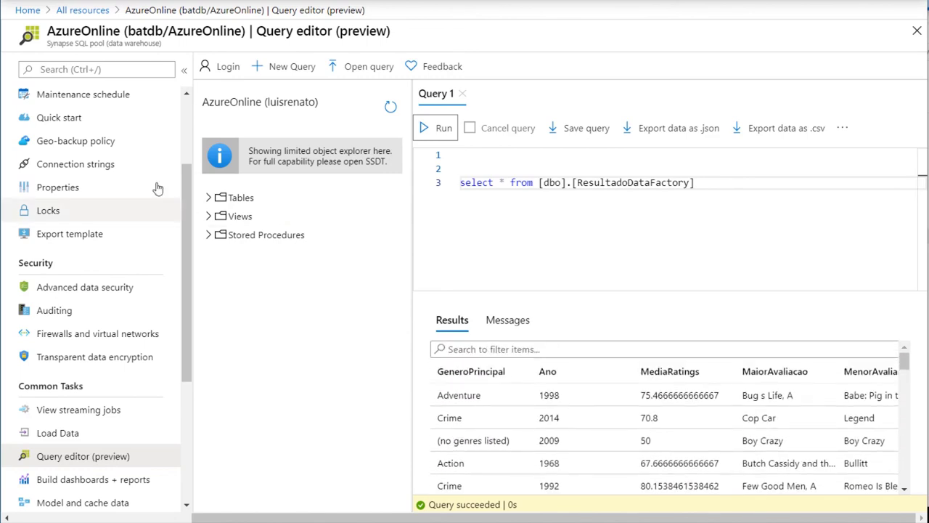
pyautogui.scroll(3, 109, 160)
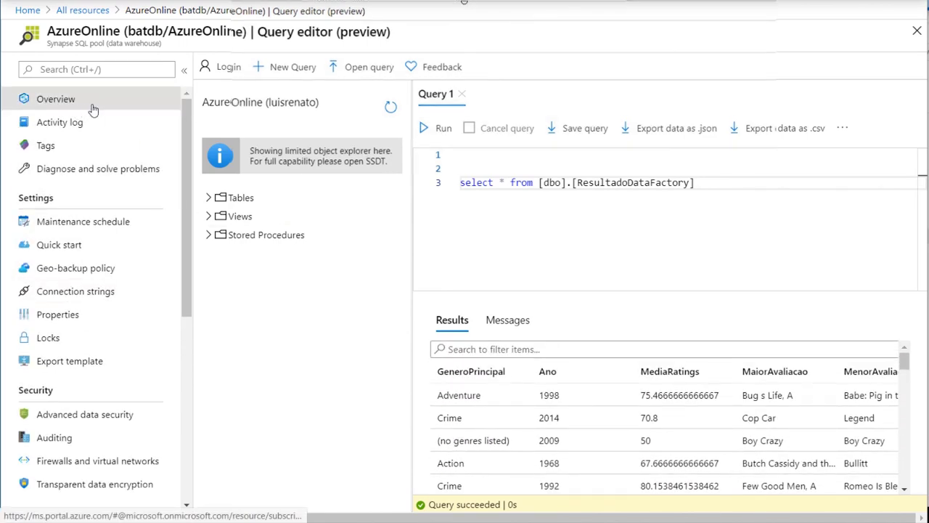
# Copy the server name batdb.database.windows.net from the AzureOnline Overview page
pyautogui.click(75, 107)
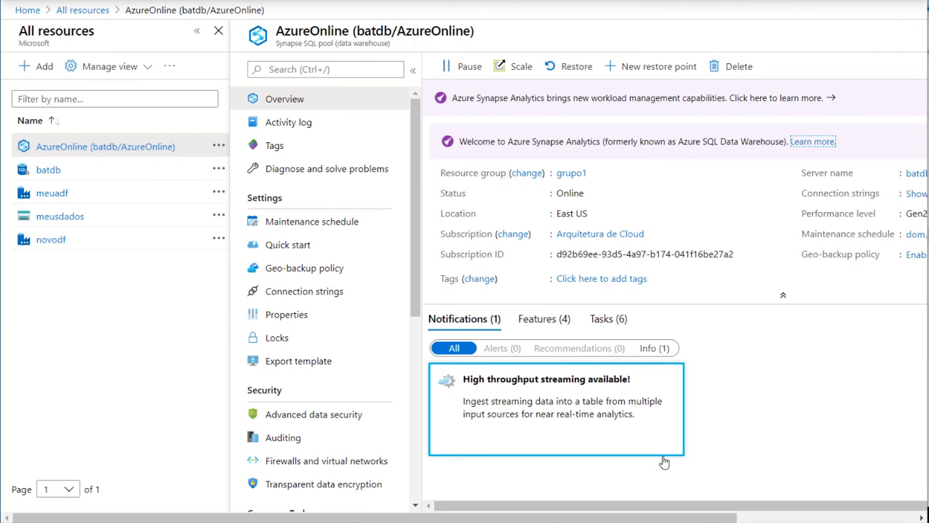
pyautogui.moveTo(711, 518); pyautogui.dragTo(900, 518)
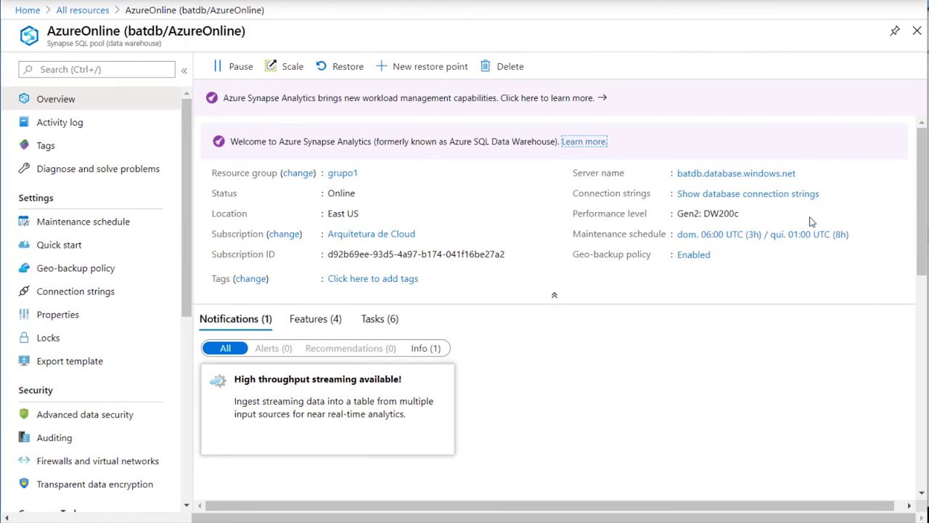
pyautogui.click(804, 174)
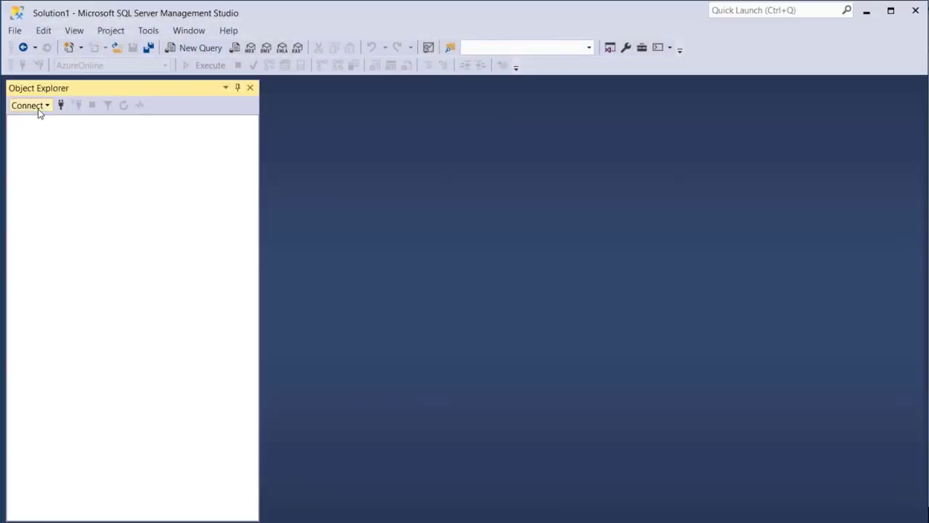
# Connect the Database Engine to batdb.database.windows.net using SQL Server Authentication
pyautogui.click(40, 109)
pyautogui.click(53, 122)
pyautogui.press('Delete')
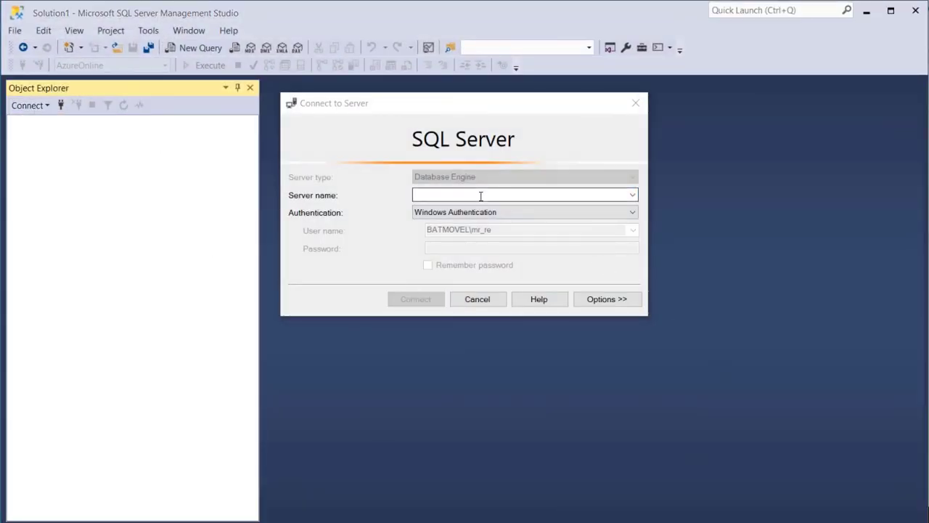
pyautogui.hotkey('ctrl', 'v')
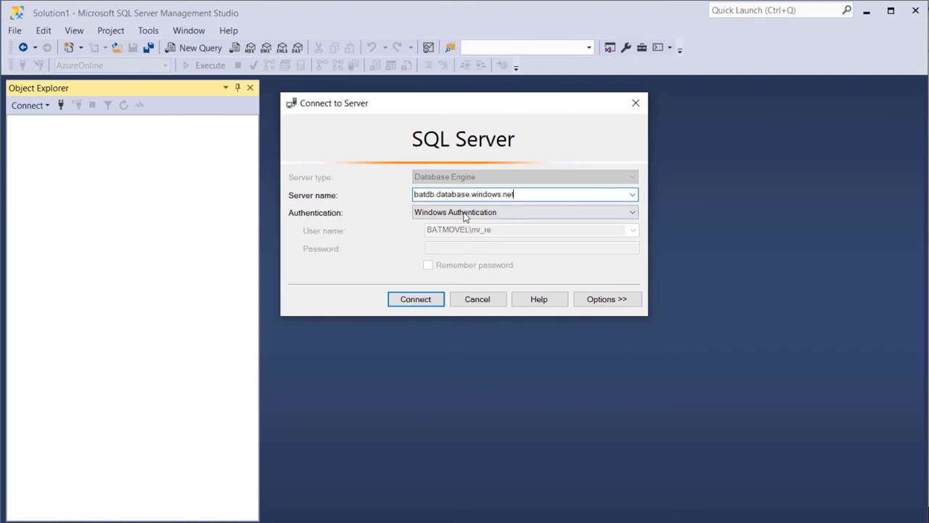
pyautogui.click(467, 212)
pyautogui.click(475, 232)
pyautogui.click(450, 249)
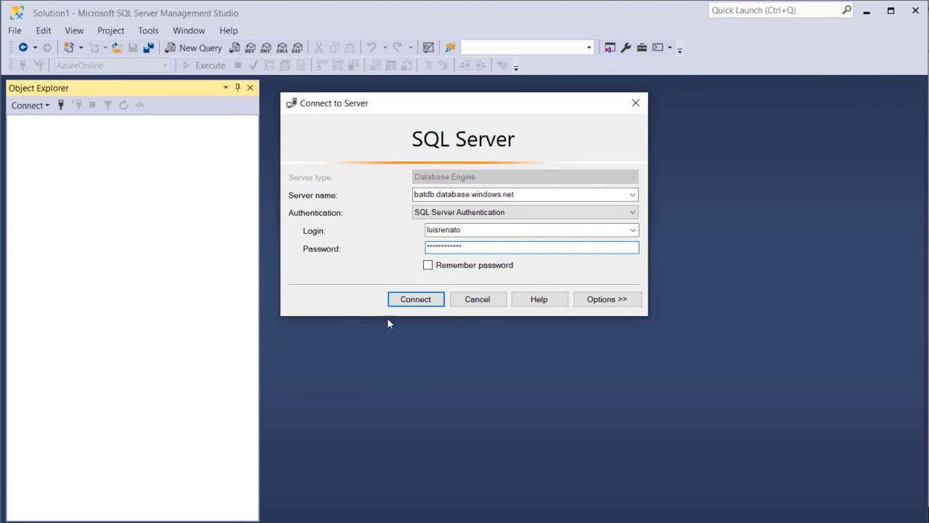
pyautogui.click(405, 303)
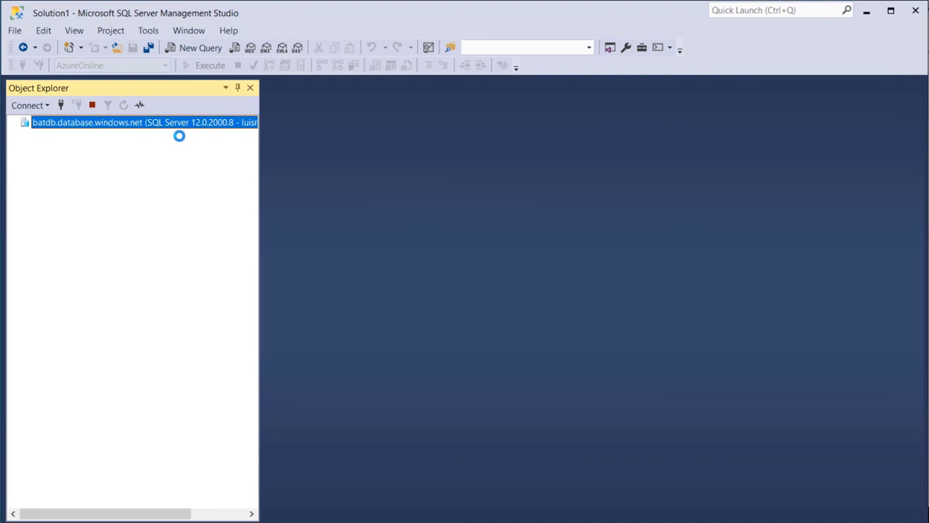
# Expand Databases > AzureOnline > Tables and select dbo.ResultadoDataFactory
pyautogui.click(25, 135)
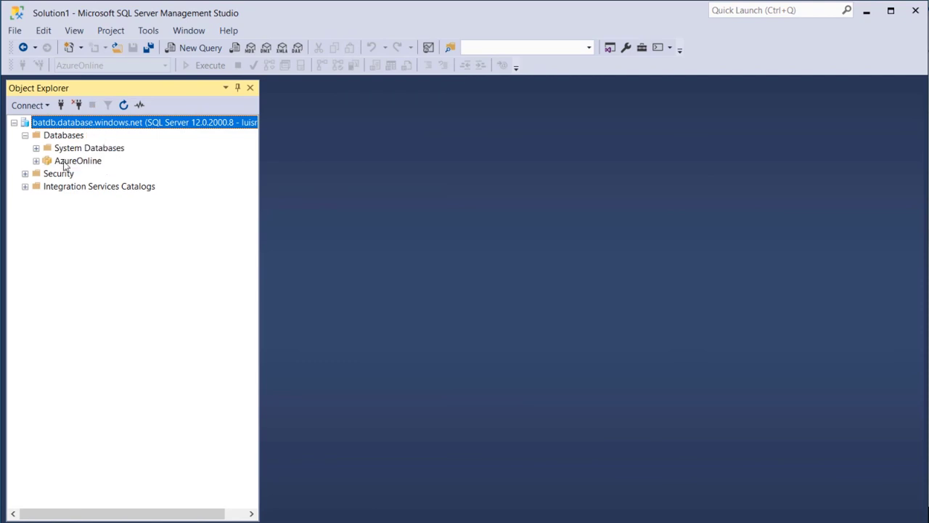
pyautogui.click(36, 161)
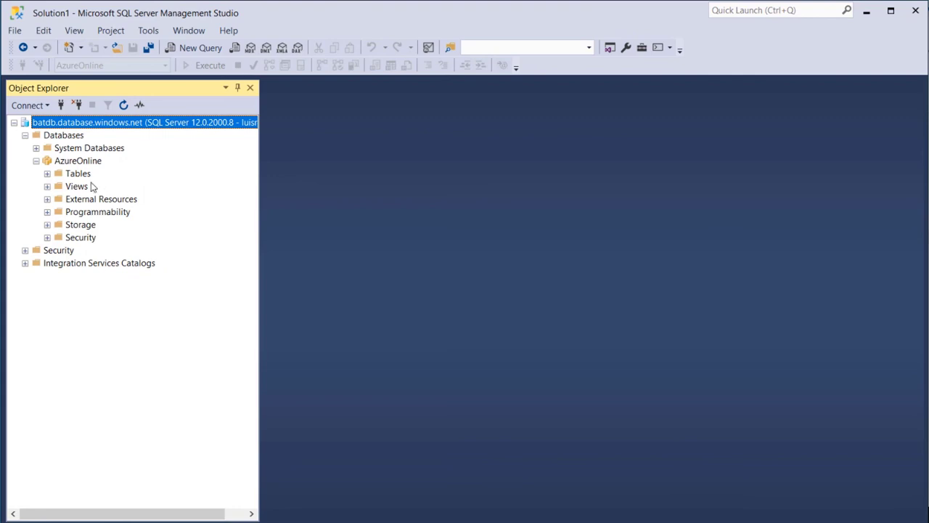
pyautogui.click(48, 174)
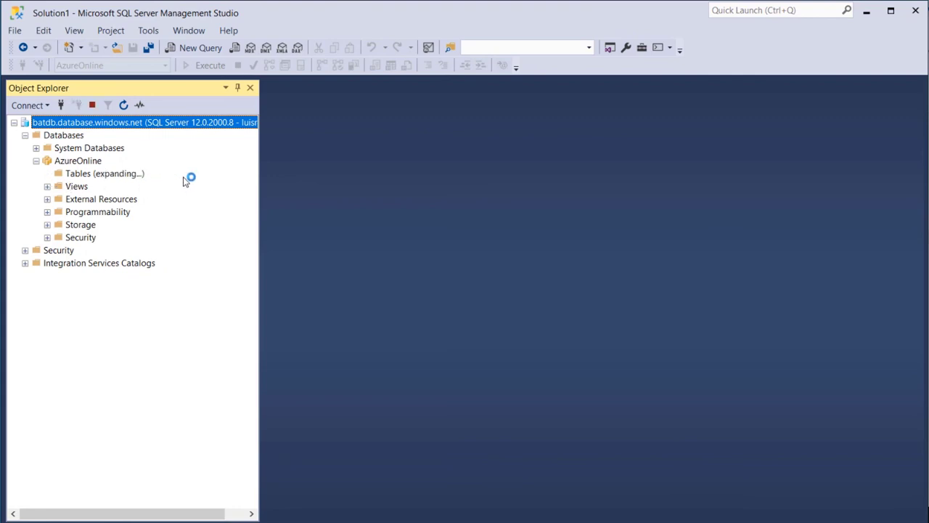
pyautogui.click(127, 199)
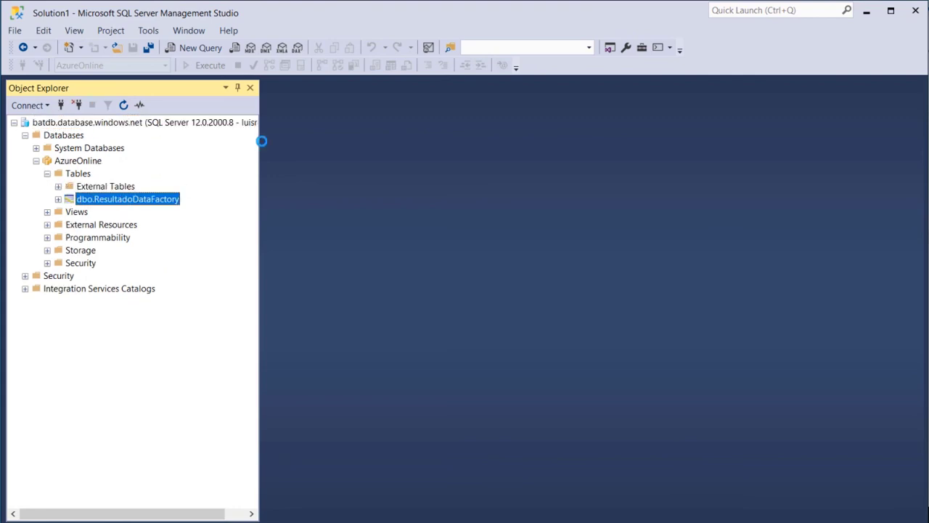
pyautogui.click(190, 47)
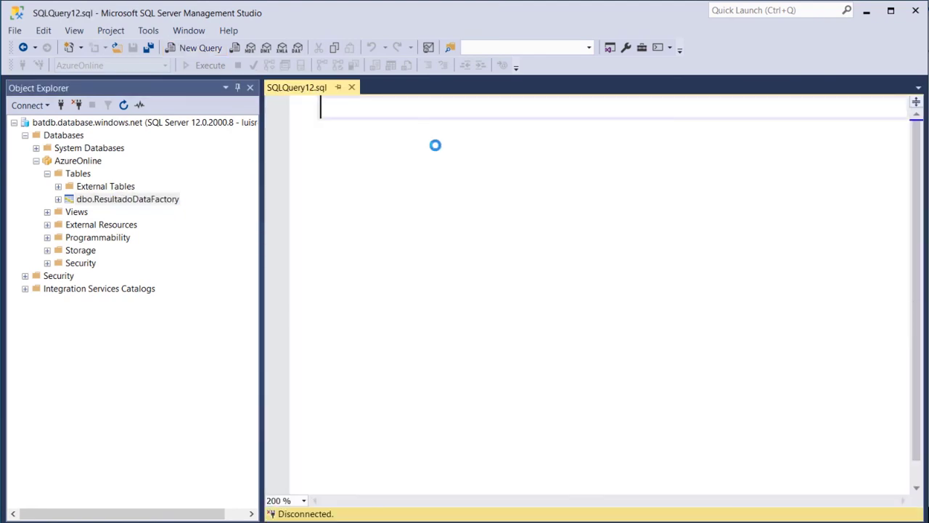
pyautogui.press('Return')
pyautogui.press('Return')
pyautogui.press('Return')
pyautogui.write('sele')
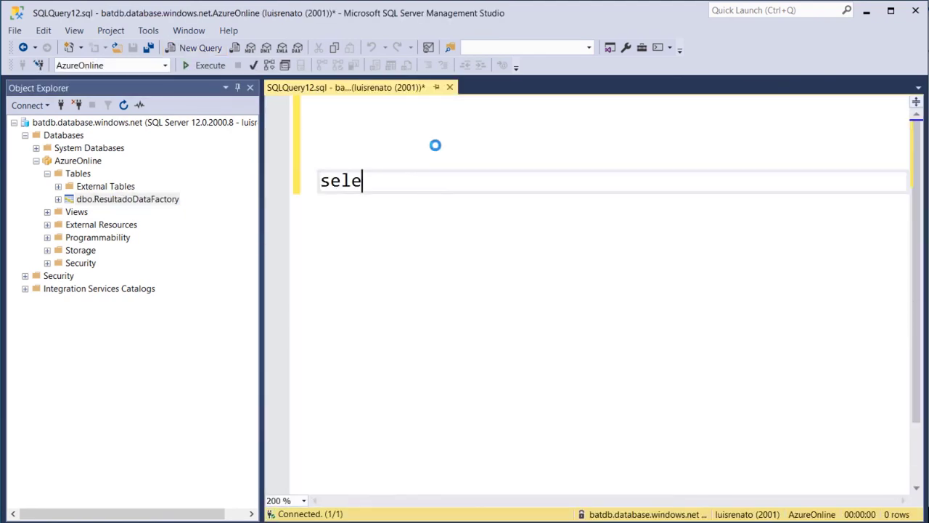
pyautogui.write('ct ')
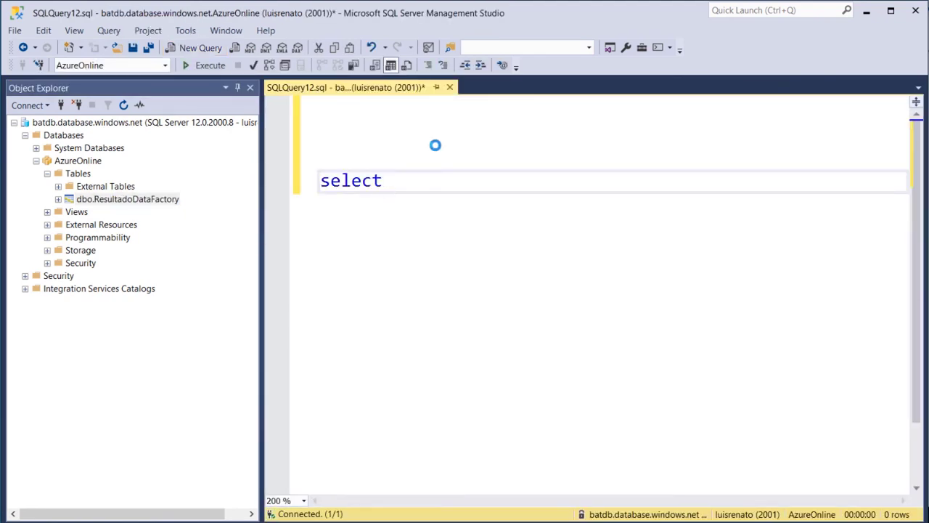
pyautogui.write('* from')
pyautogui.moveTo(167, 201)
pyautogui.mouseDown()
pyautogui.moveTo(491, 189)
pyautogui.moveTo(468, 183)
pyautogui.mouseUp()
pyautogui.press('BackSpace')
pyautogui.press('End')
pyautogui.press('BackSpace')
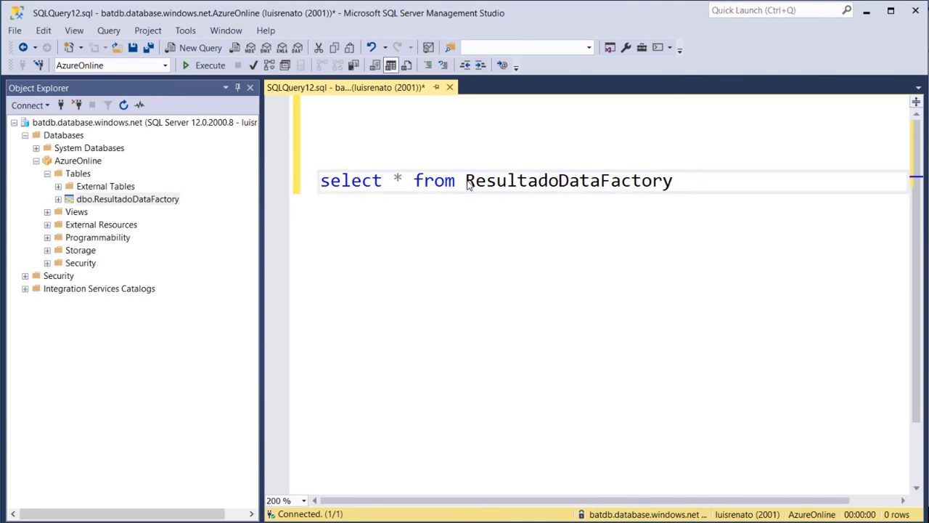
pyautogui.press('F5')
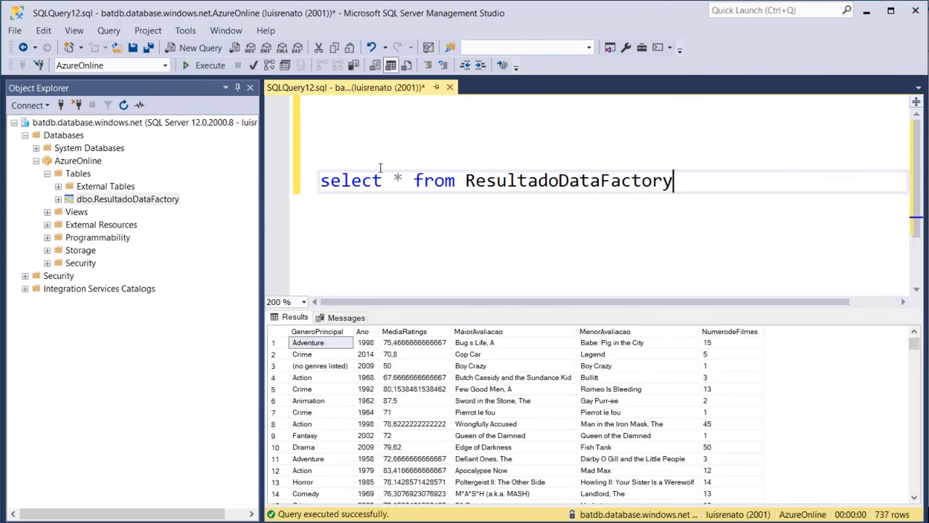
pyautogui.moveTo(385, 309); pyautogui.dragTo(387, 209)
pyautogui.click(609, 126)
pyautogui.scroll(-1, 594, 122)
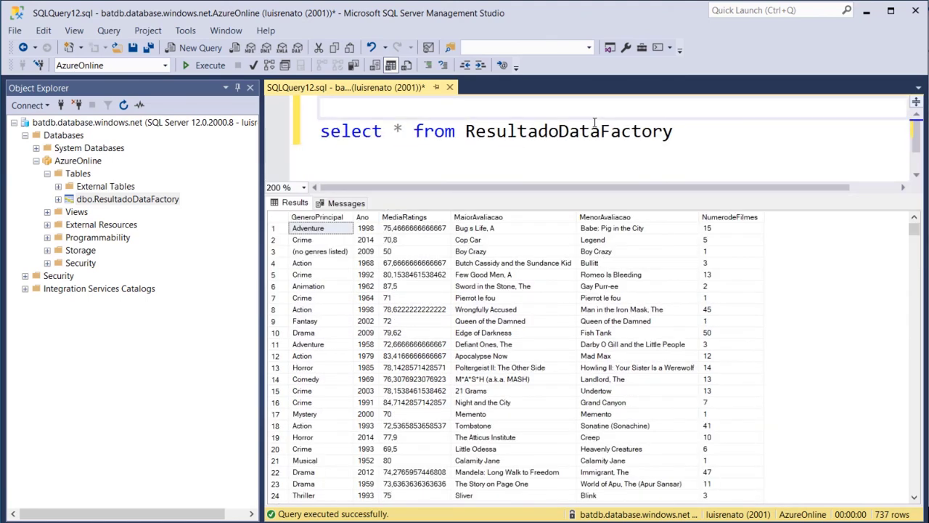
pyautogui.click(320, 218)
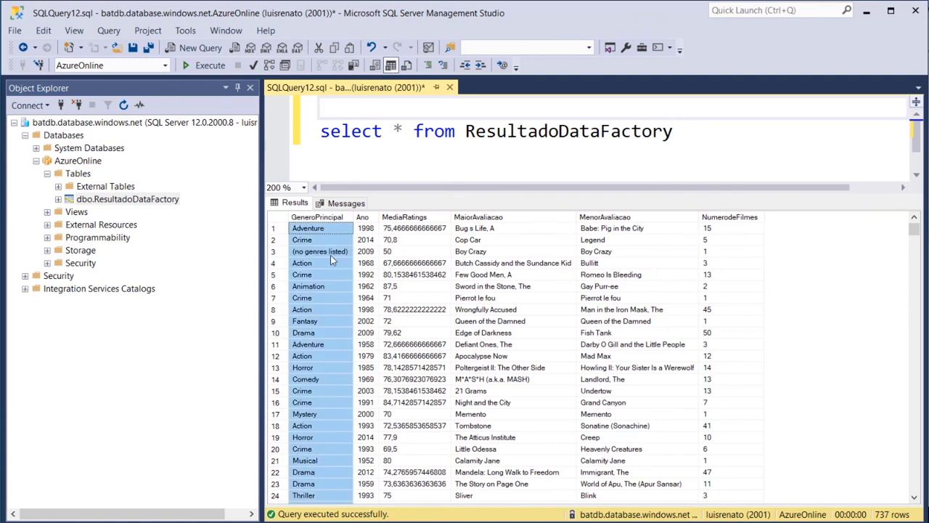
pyautogui.click(363, 217)
pyautogui.keyDown('shift'); pyautogui.click(329, 218); pyautogui.keyUp('shift')
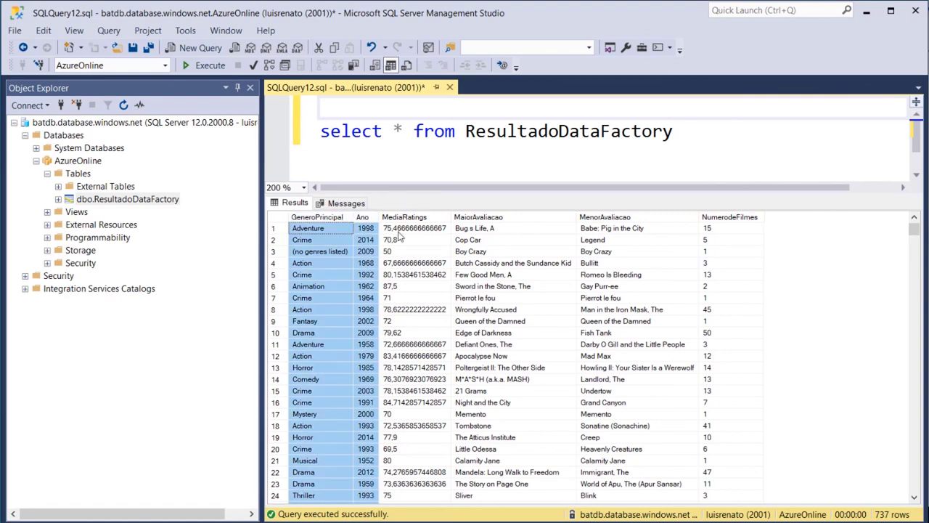
pyautogui.click(423, 218)
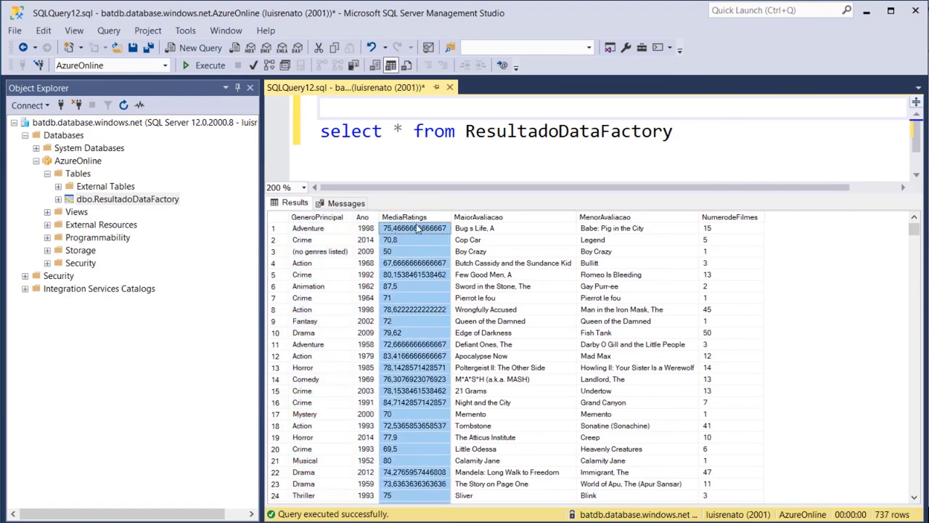
pyautogui.click(498, 219)
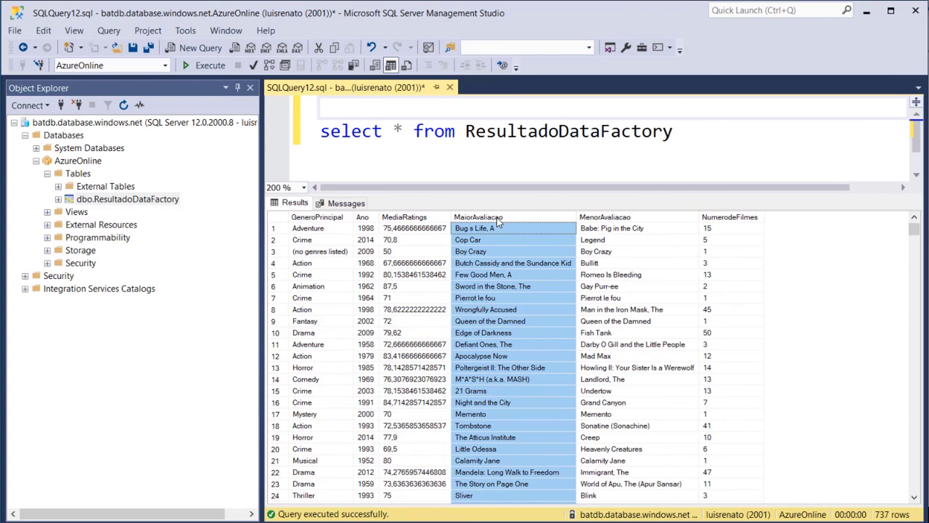
pyautogui.click(622, 219)
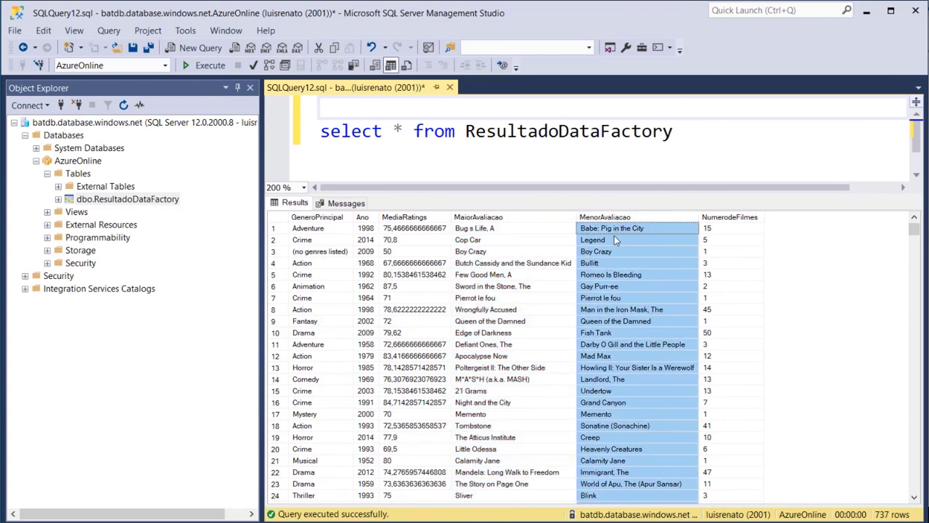
pyautogui.click(722, 219)
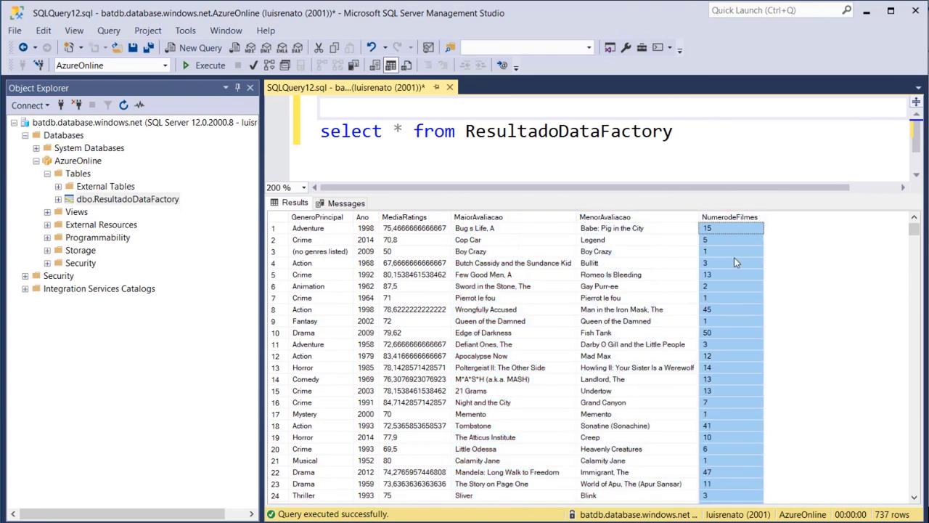
pyautogui.click(292, 228)
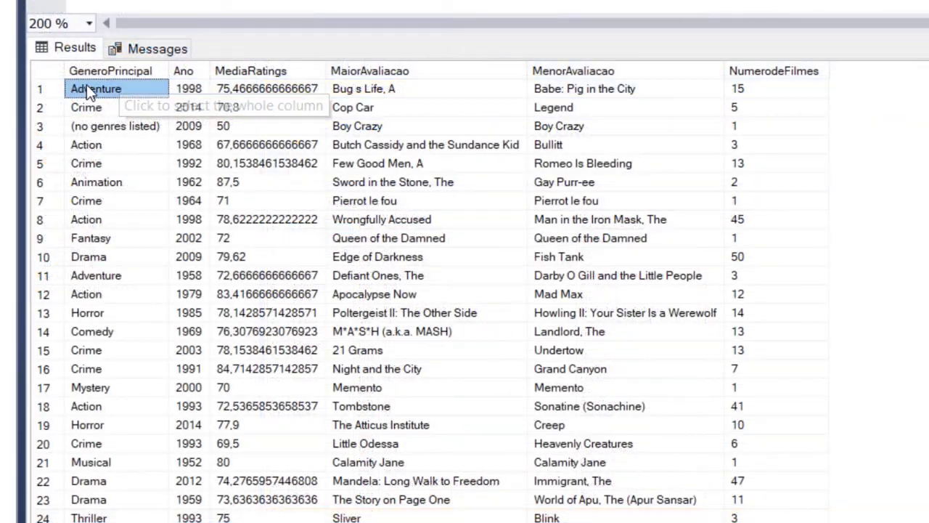
pyautogui.click(189, 91)
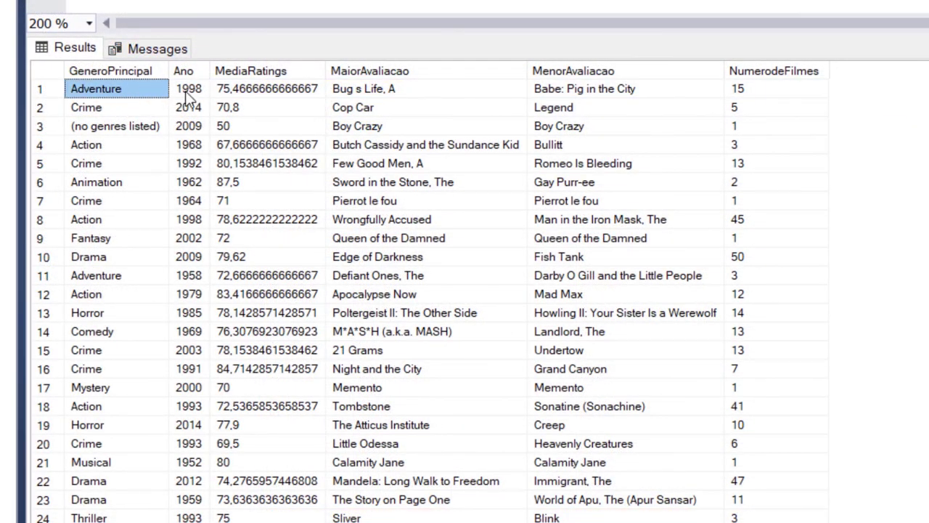
pyautogui.click(364, 88)
pyautogui.click(247, 92)
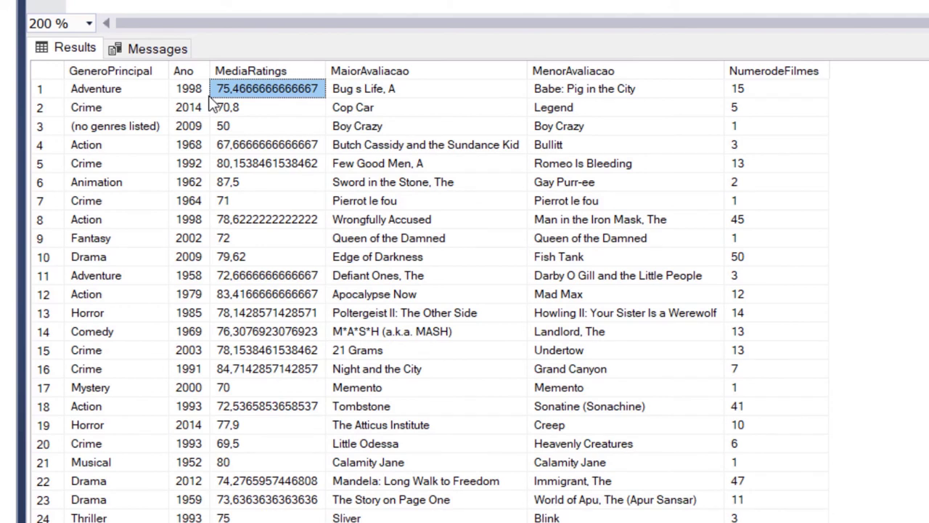
pyautogui.click(389, 91)
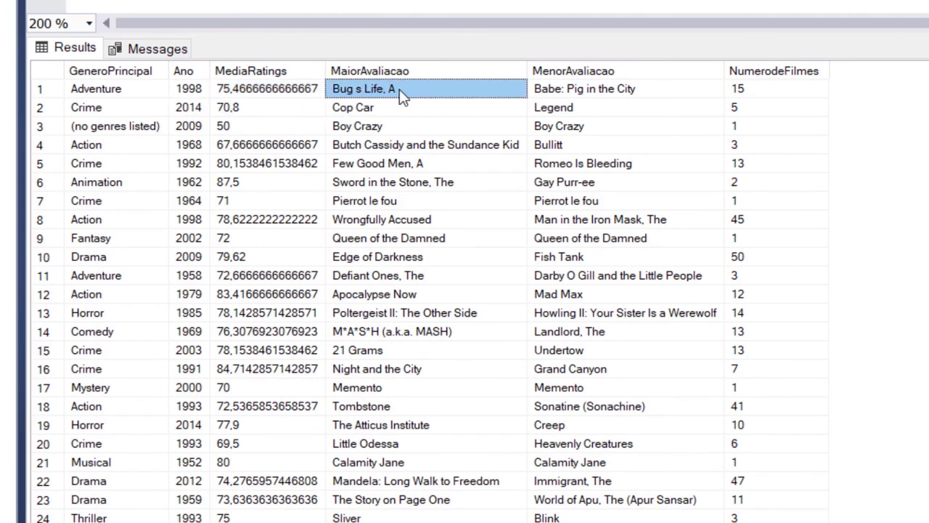
pyautogui.click(564, 99)
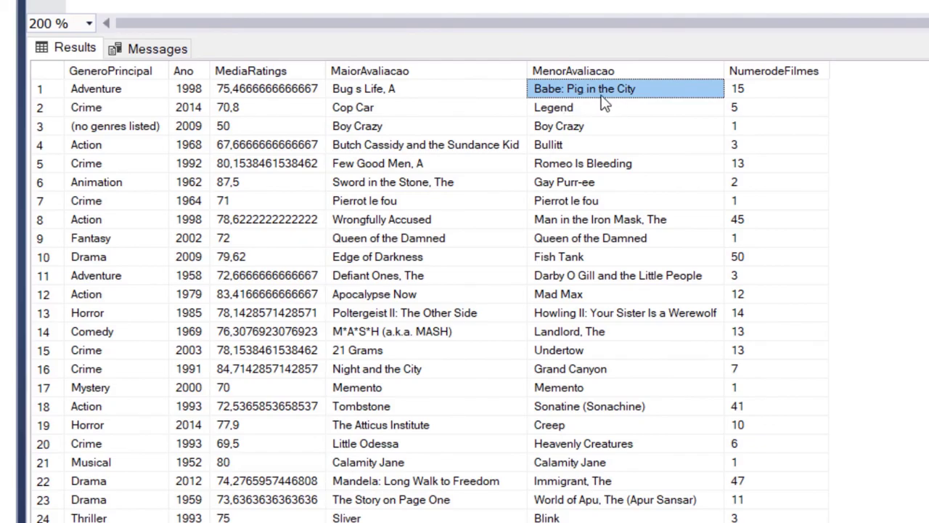
pyautogui.scroll(-20, 605, 177)
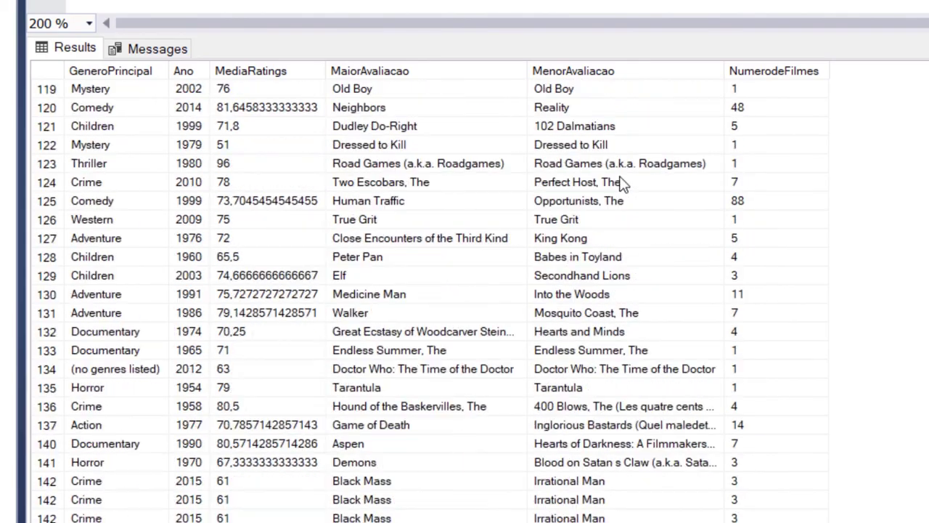
pyautogui.scroll(-20, 623, 184)
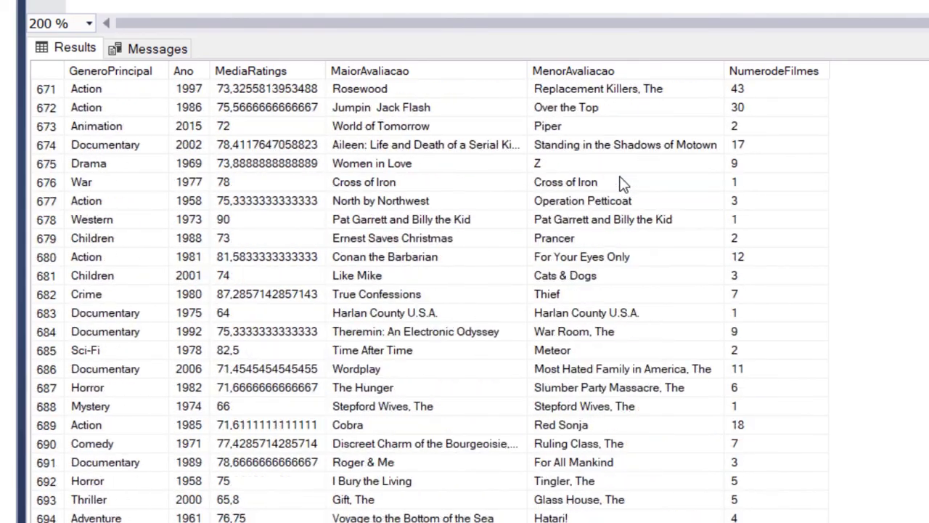
pyautogui.scroll(20, 623, 184)
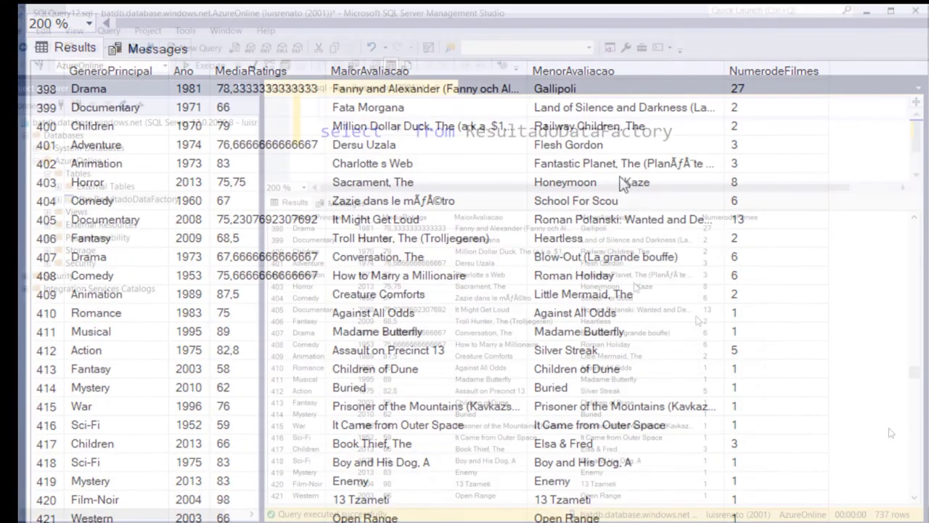
pyautogui.click(395, 131)
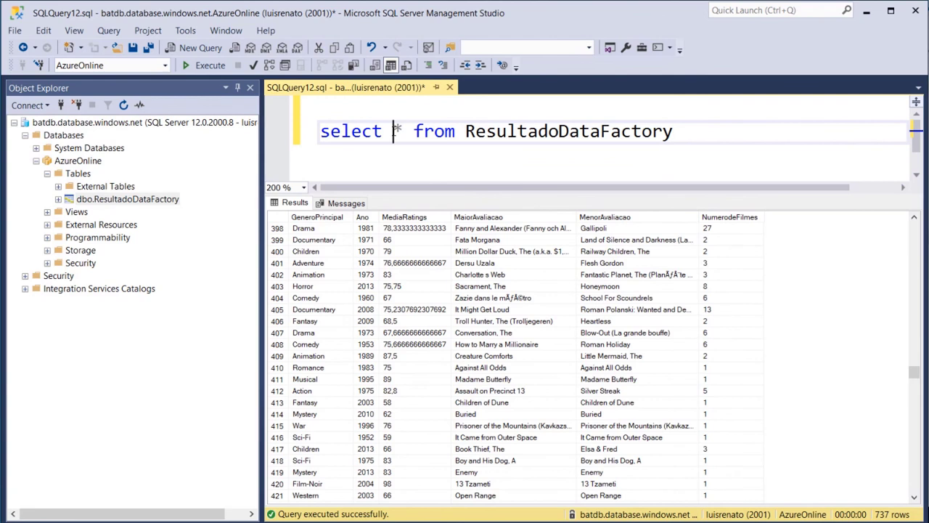
# Count ResultadoDataFactory's rows (737), then change count(*) back to select *
pyautogui.write('count(')
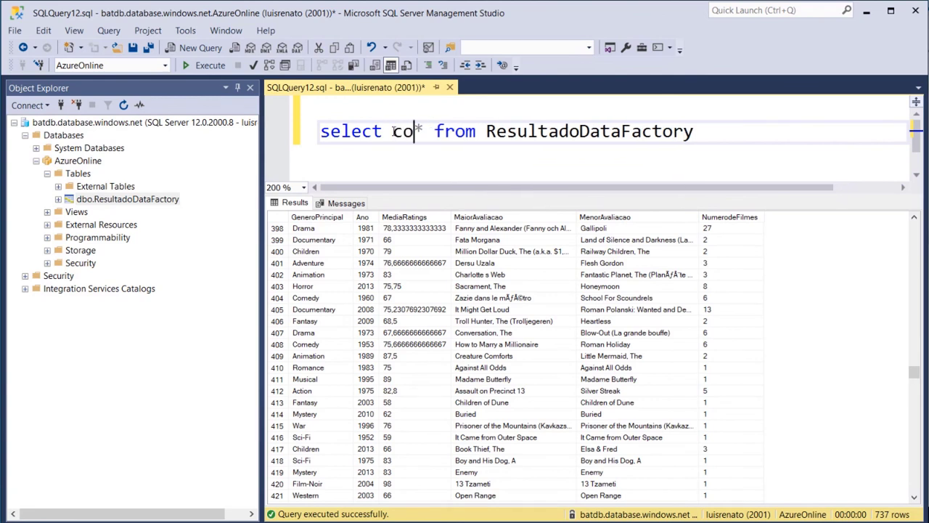
pyautogui.press('Right')
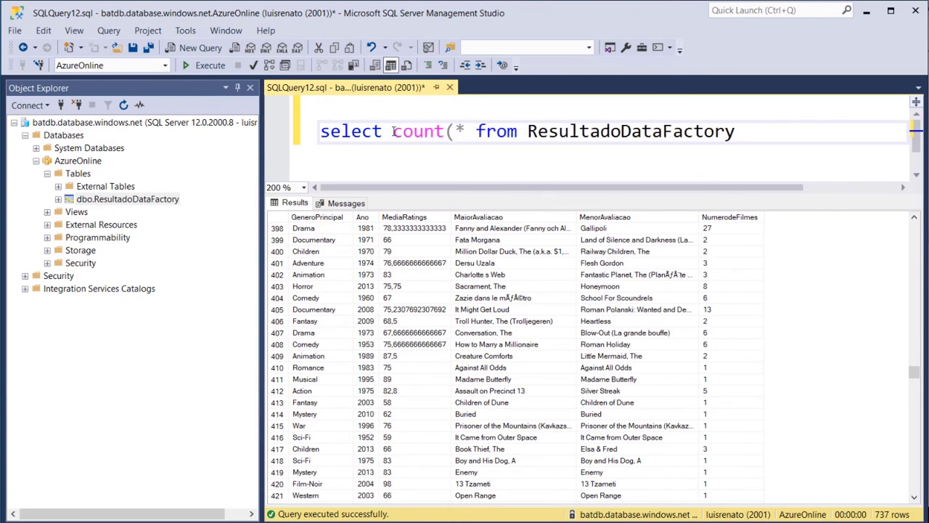
pyautogui.write(')')
pyautogui.click(192, 64)
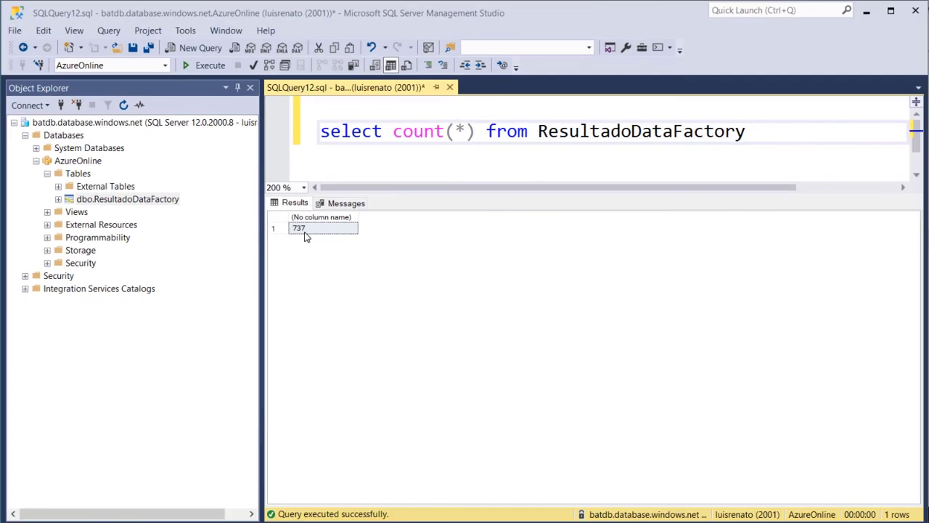
pyautogui.moveTo(477, 133); pyautogui.dragTo(393, 132)
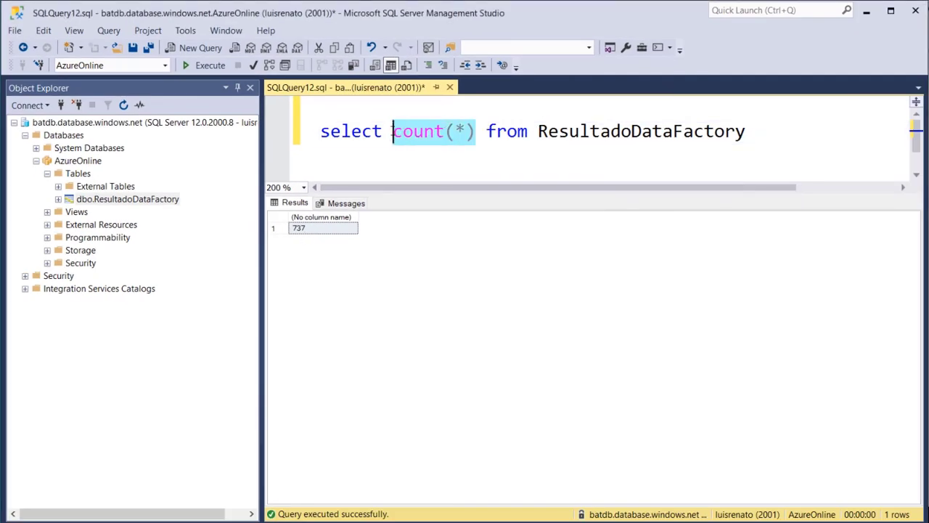
pyautogui.write('*')
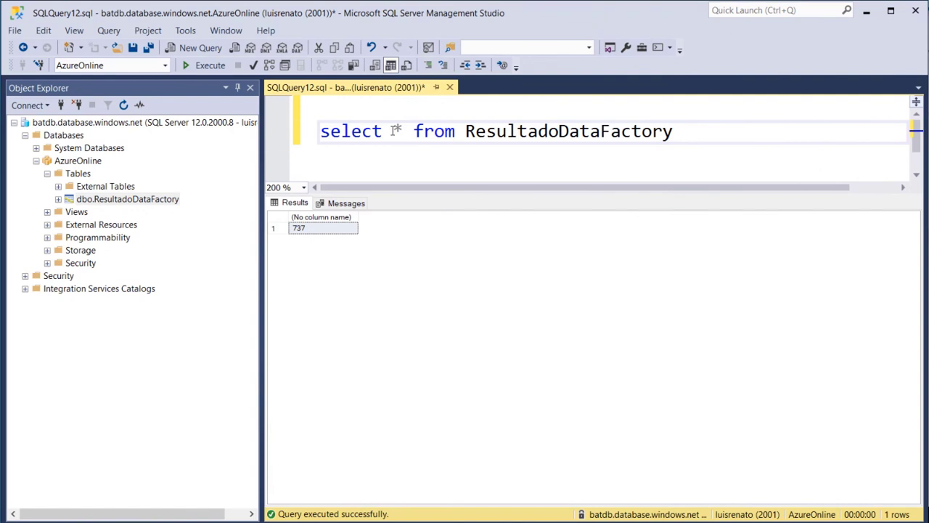
# Rerun select * from ResultadoDataFactory and enlarge the results pane to scroll the rows
pyautogui.click(203, 66)
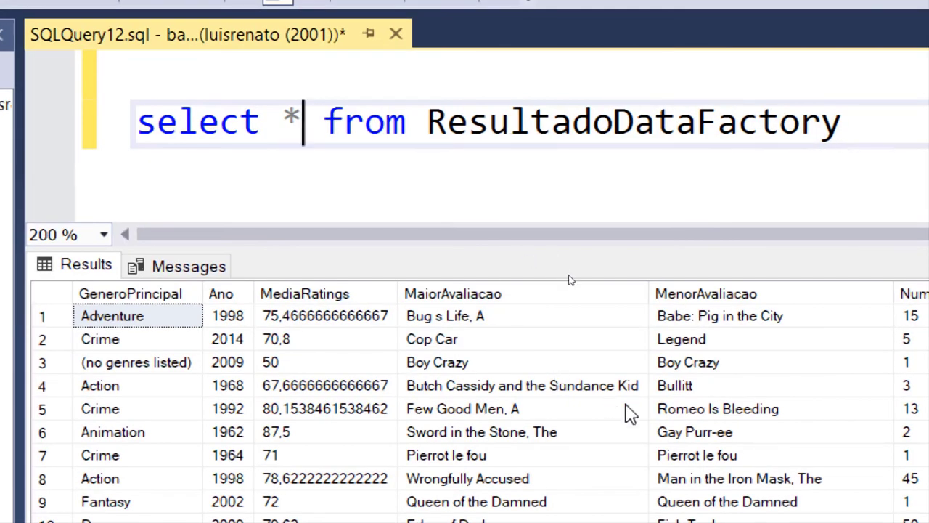
pyautogui.scroll(-9, 628, 412)
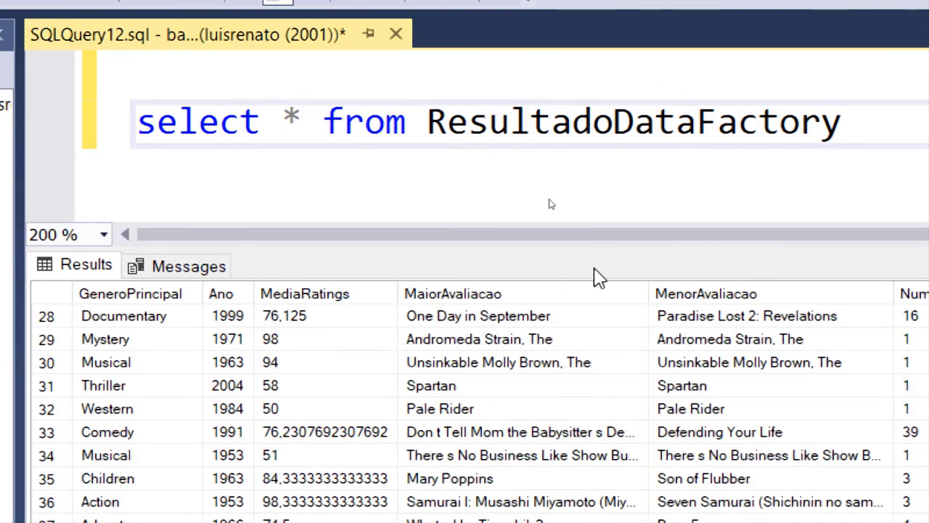
pyautogui.moveTo(597, 247); pyautogui.dragTo(597, 58)
pyautogui.scroll(-6, 694, 359)
pyautogui.scroll(-20, 694, 360)
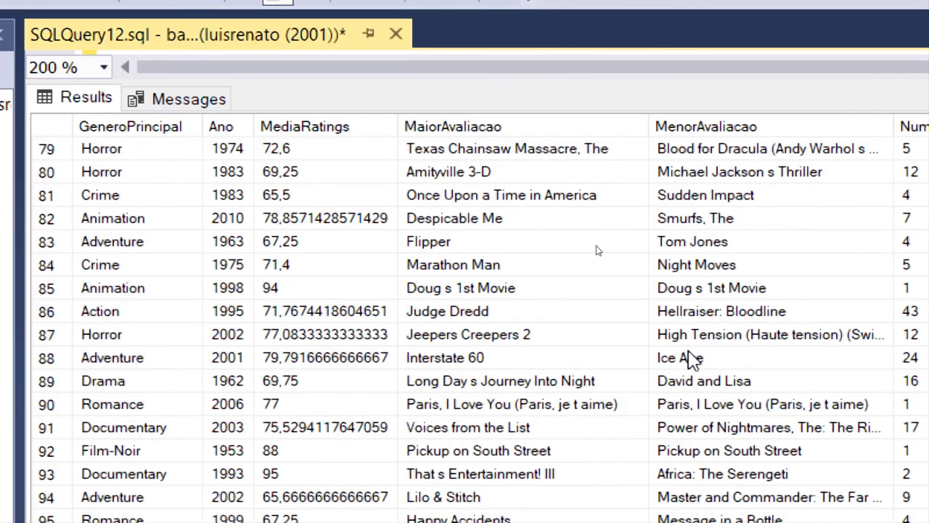
pyautogui.scroll(-7, 694, 359)
pyautogui.scroll(20, 693, 359)
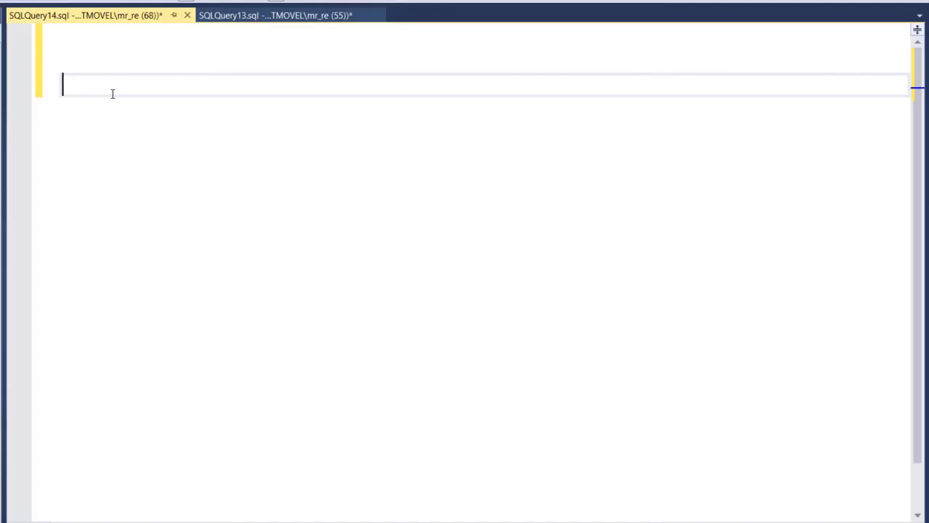
# Run SELECT * FROM MeusFilmes and review its Filme, Titulo, Genero, Ano, Avaliacao and RottenTomato columns
pyautogui.write('SELECT * FROM MeusFilmes')
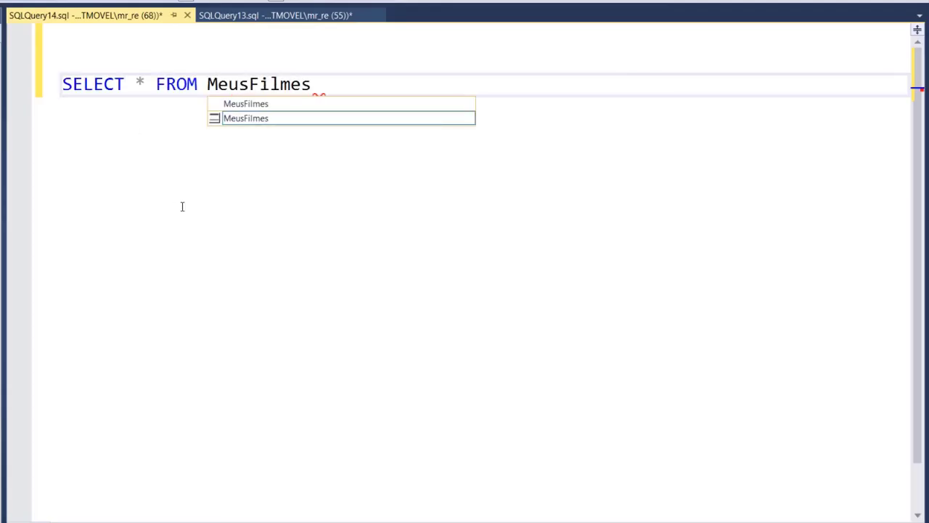
pyautogui.press('F5')
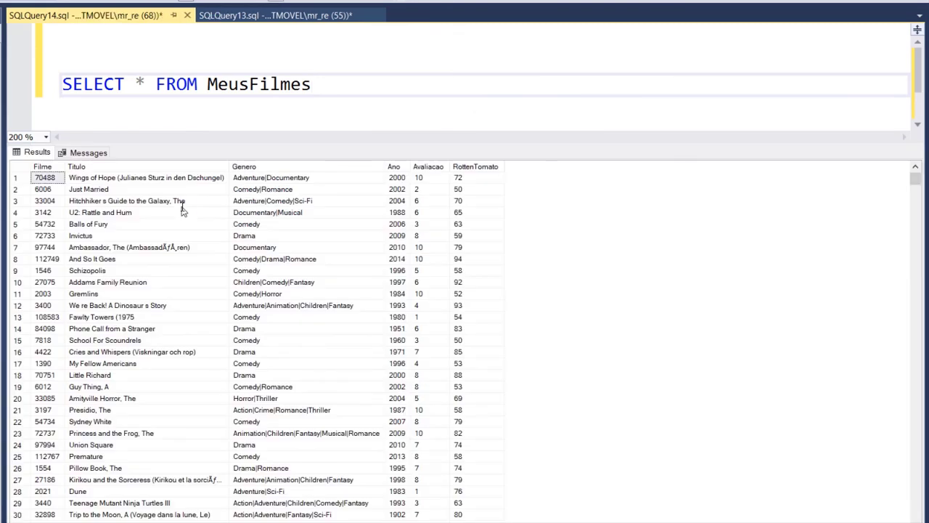
pyautogui.click(52, 166)
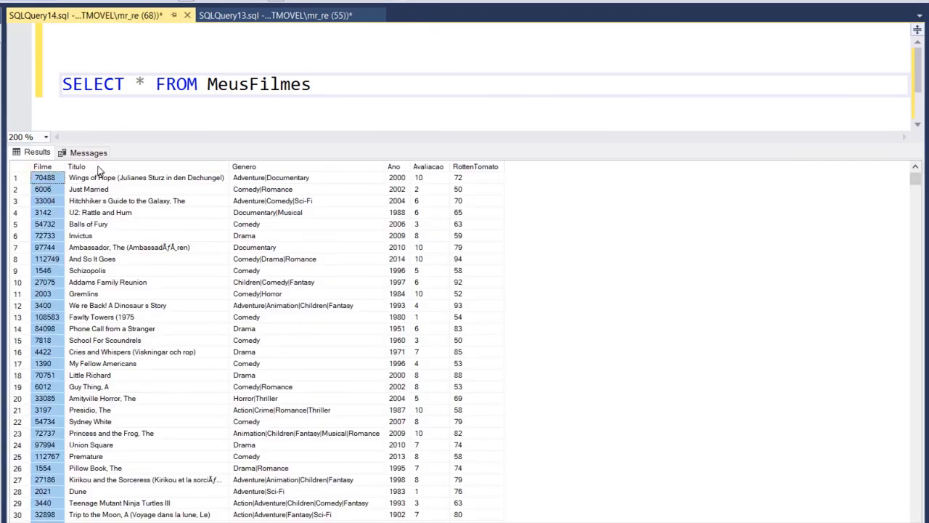
pyautogui.click(95, 166)
pyautogui.click(284, 166)
pyautogui.click(397, 166)
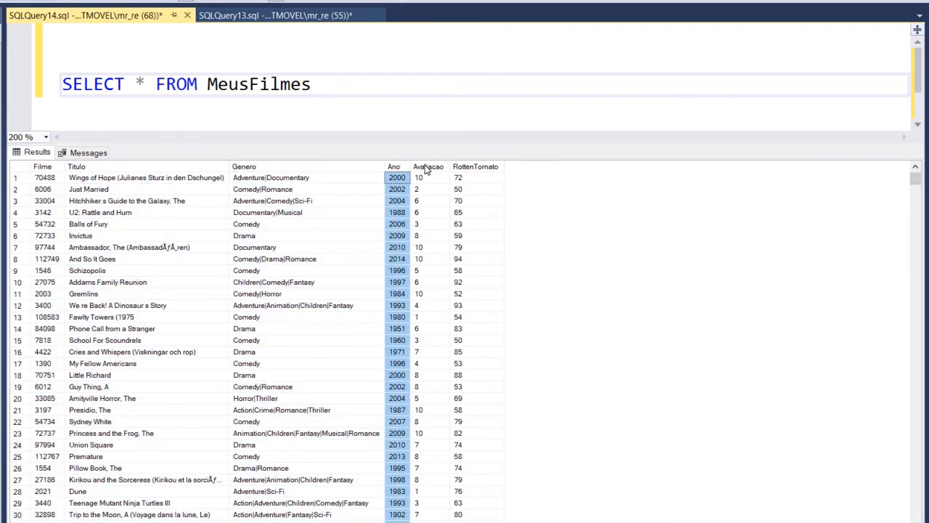
pyautogui.click(429, 167)
pyautogui.click(476, 166)
pyautogui.scroll(-20, 468, 340)
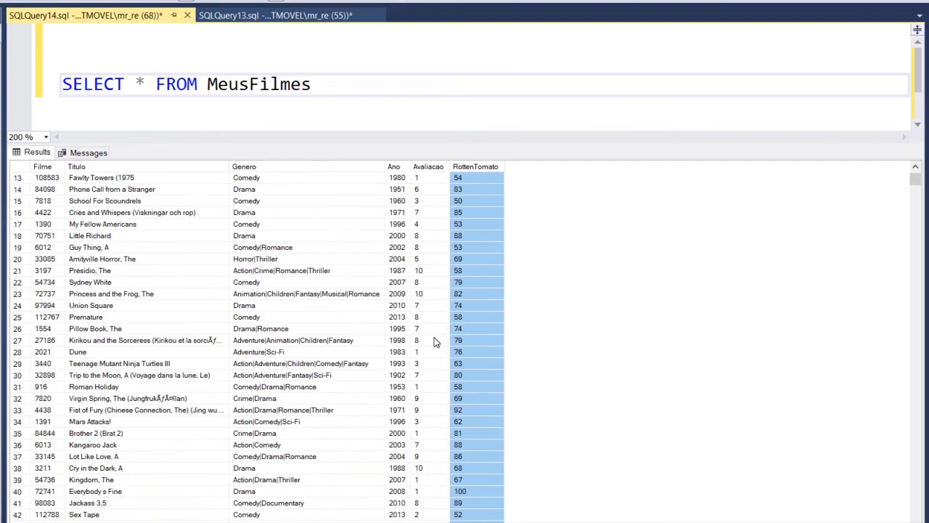
pyautogui.scroll(-20, 436, 341)
pyautogui.scroll(20, 435, 342)
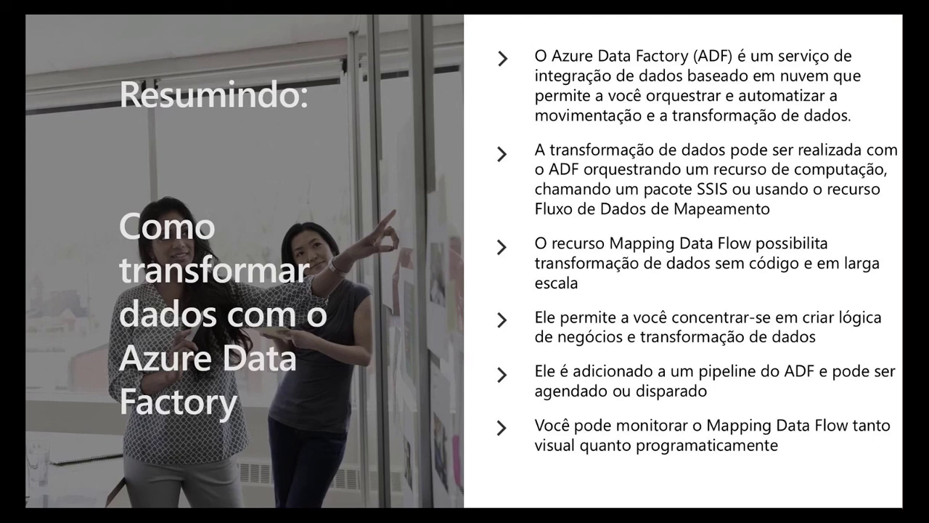